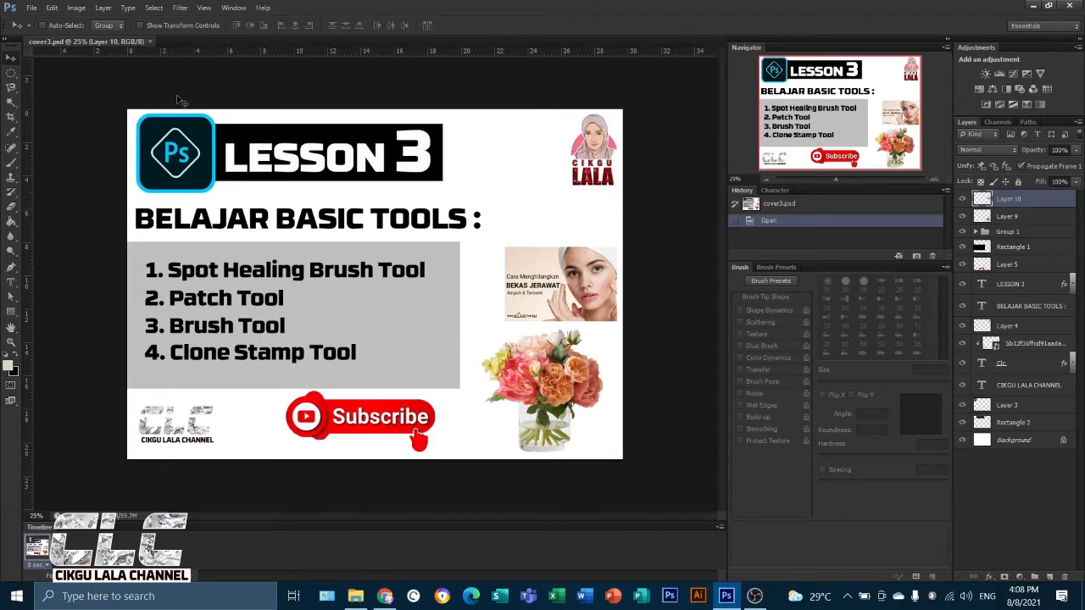
Step: Close cover3.psd and open the image JERAWAT - Copy from the Spot Healing folder
left_click(151, 42)
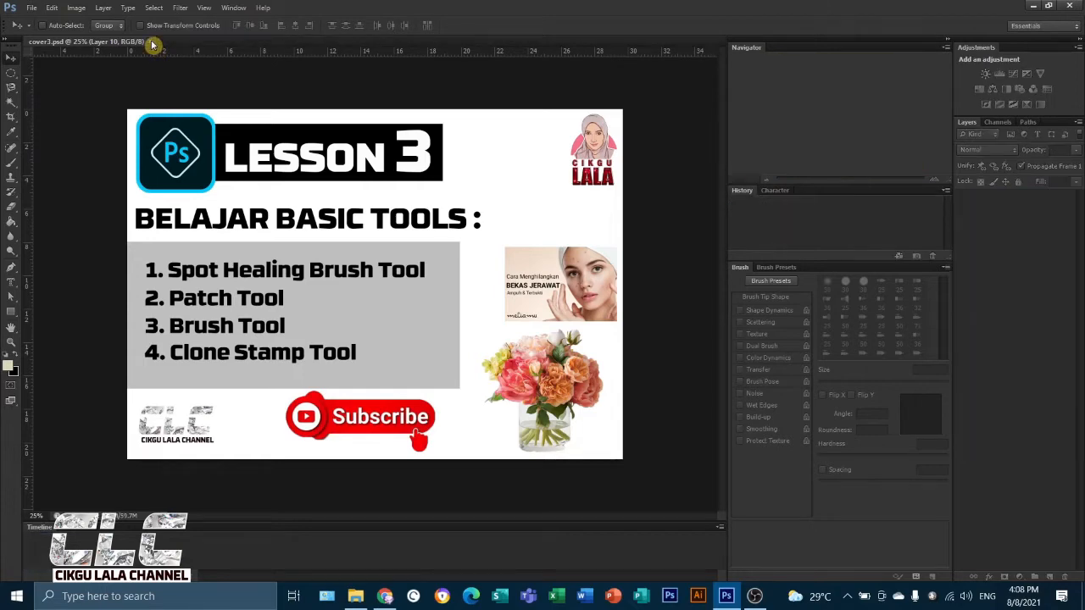
left_click(31, 8)
left_click(46, 35)
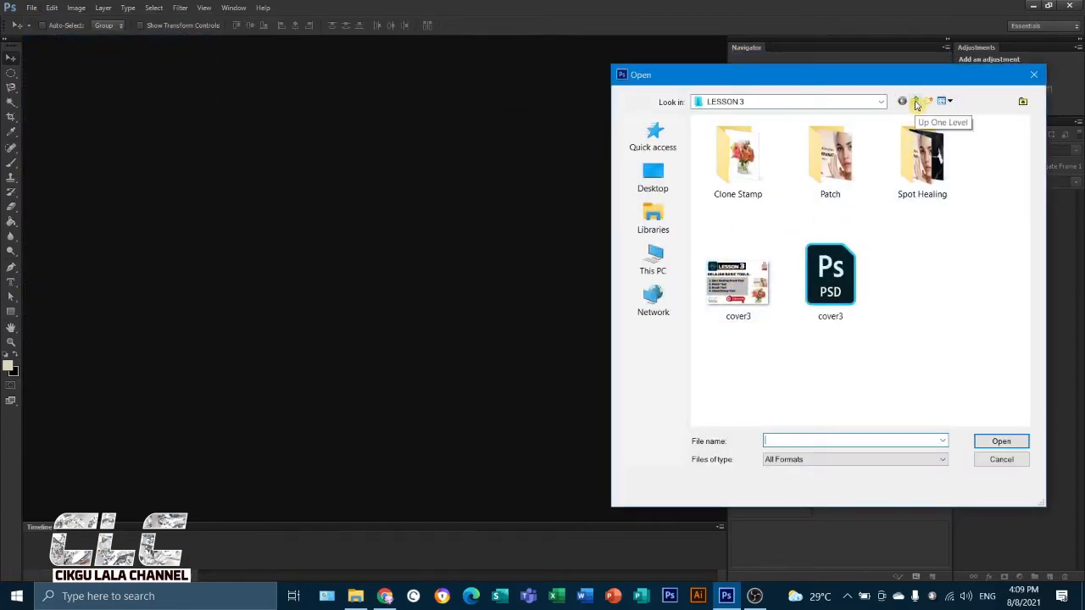
double_click(922, 157)
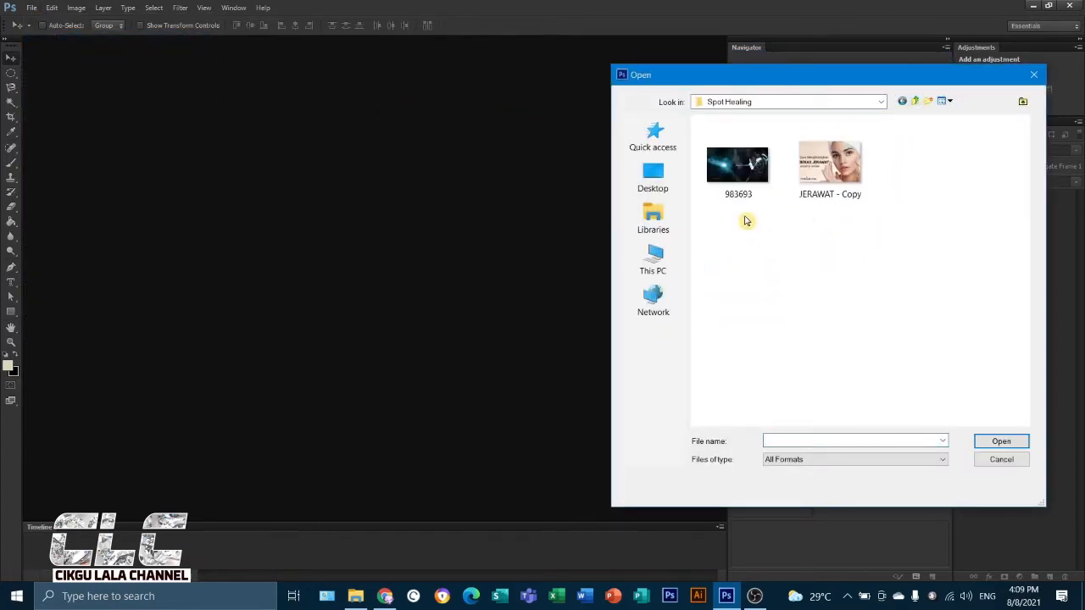
left_click(829, 175)
left_click(993, 442)
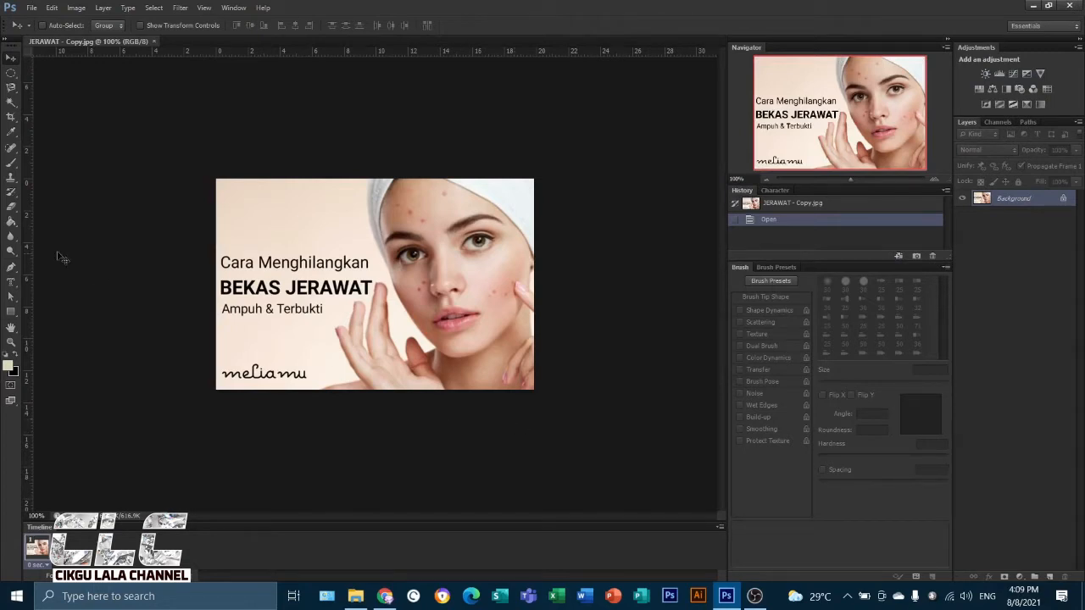
Step: Activate the Spot Healing Brush Tool and slightly reduce its brush size
left_click(11, 153)
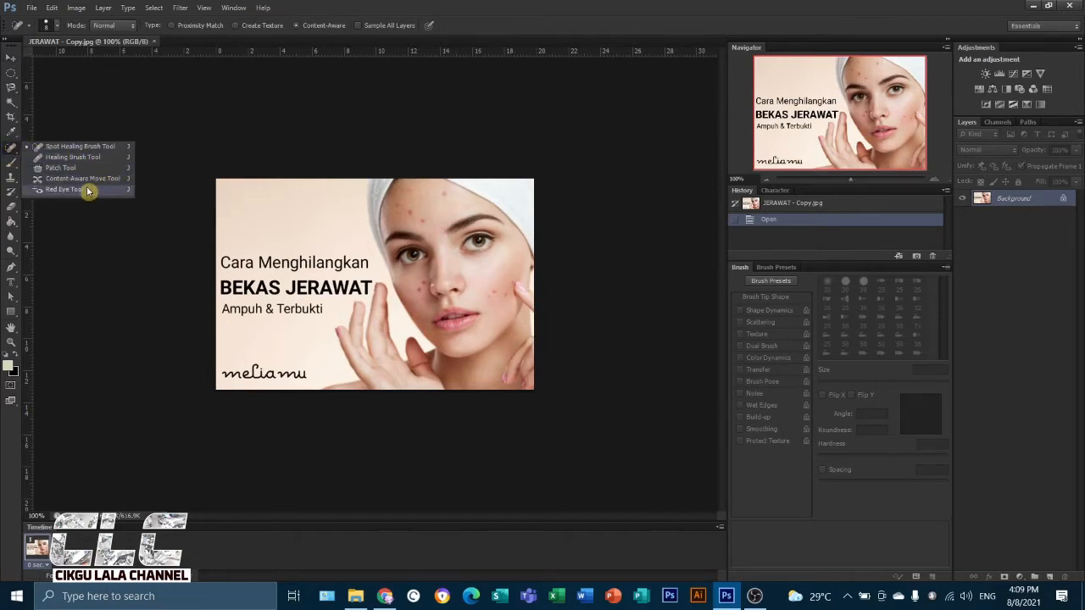
left_click(68, 147)
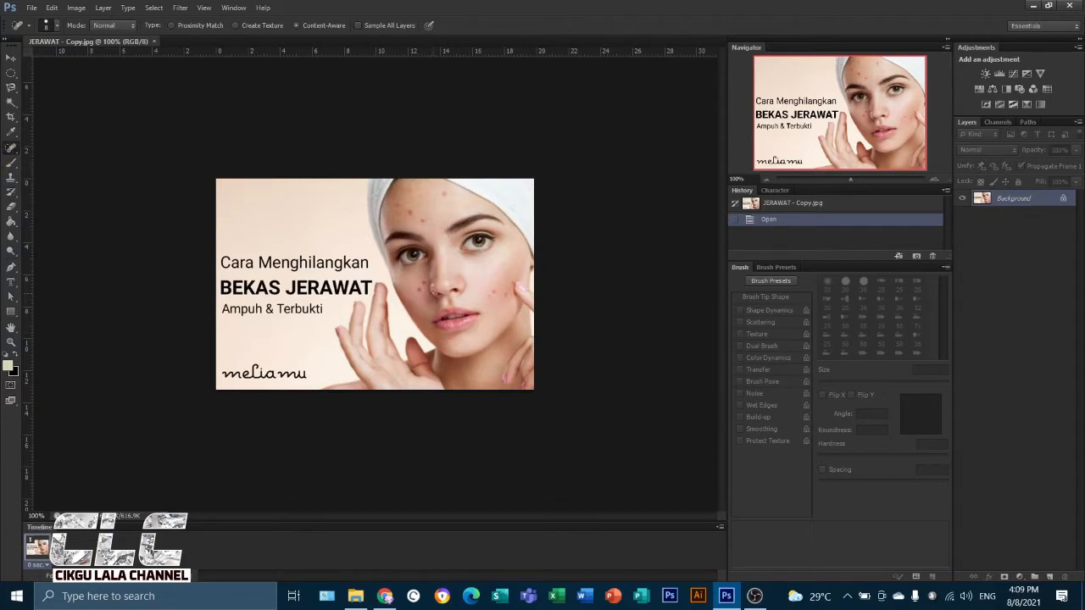
scroll(432, 293, "up", 3)
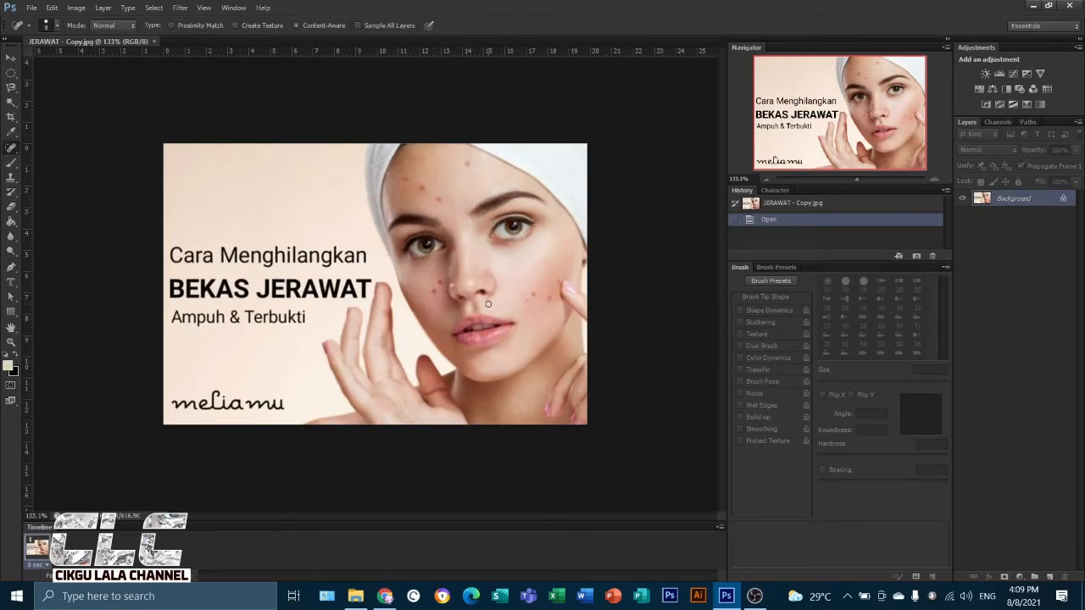
scroll(488, 304, "up", 2)
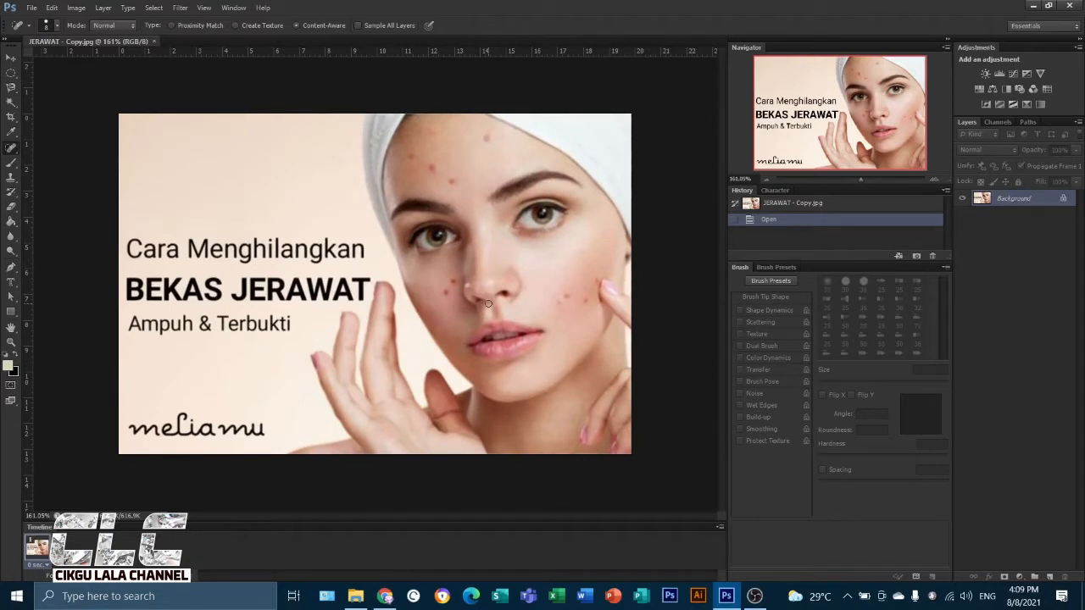
scroll(457, 289, "up", 1)
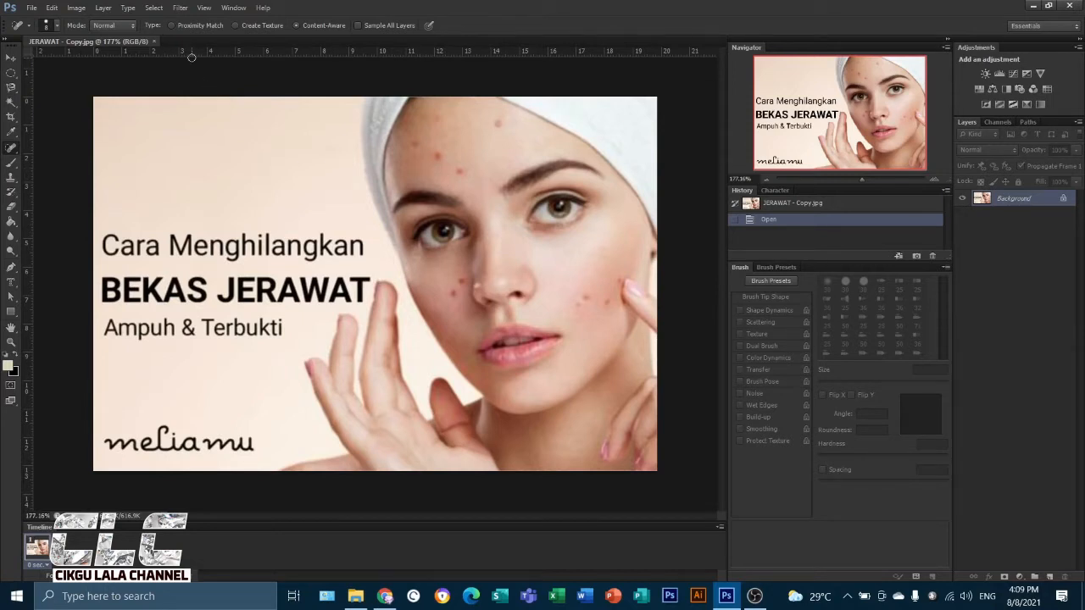
left_click(54, 26)
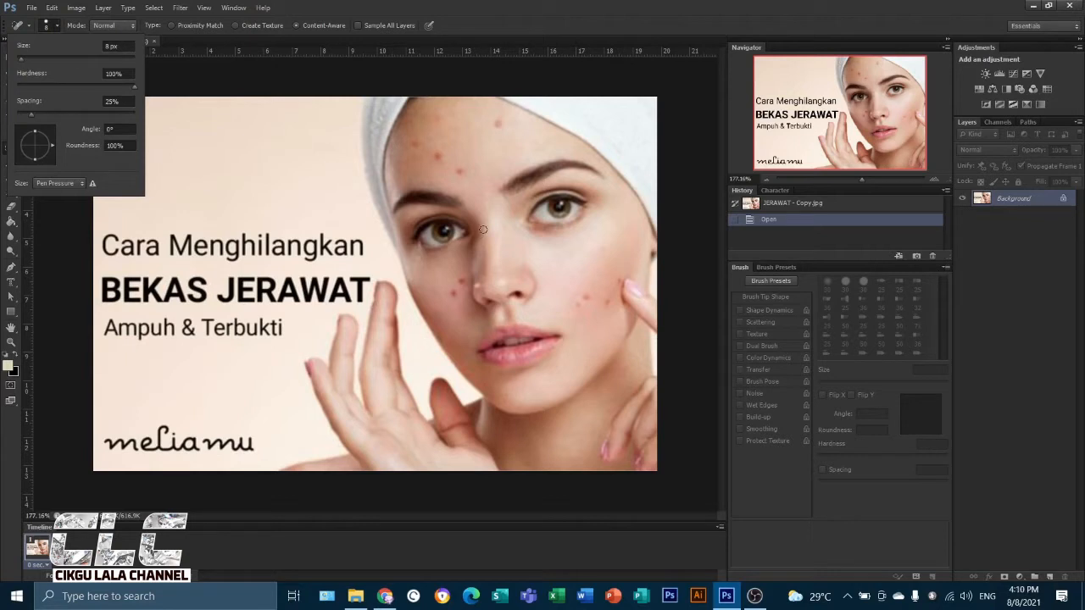
key("[")
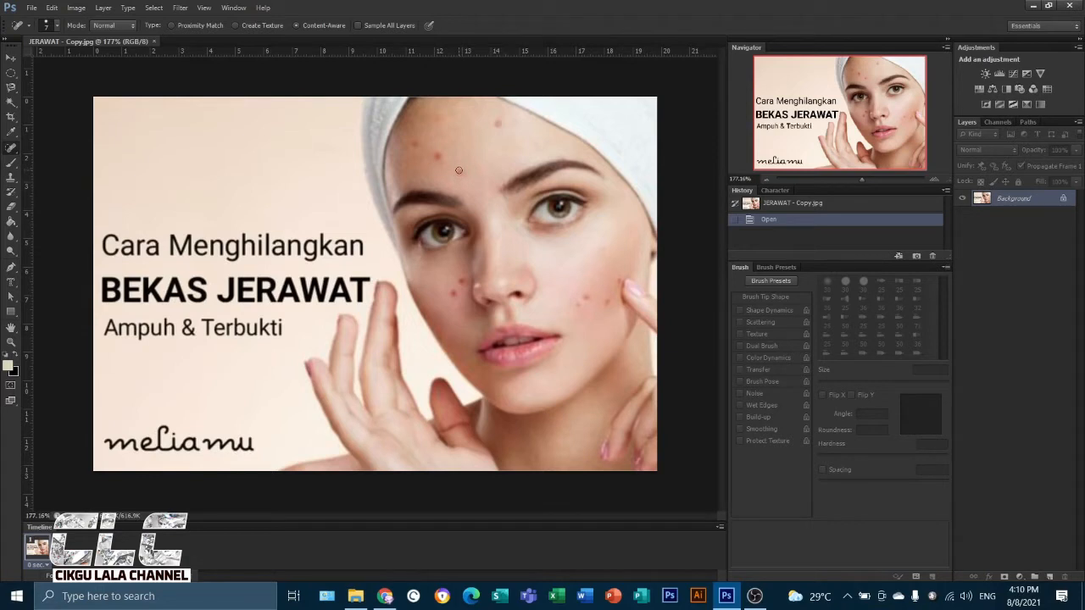
key("ctrl+0")
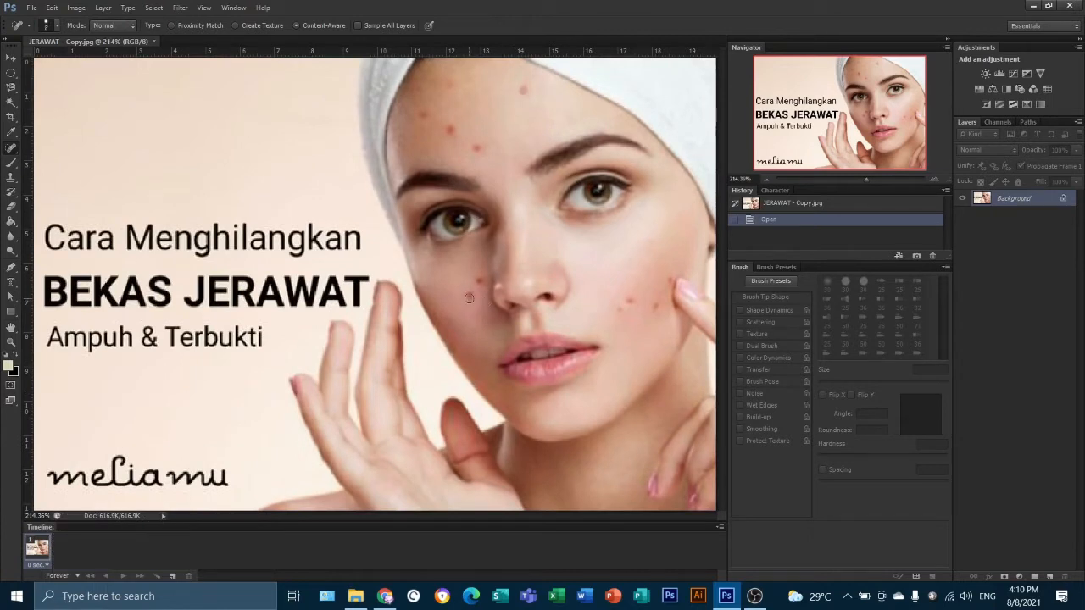
Step: Try healing the blemish on the cheek beside the nose with a 10 px brush, and revert the stroke
key("bracketright")
key("bracketleft")
left_click(470, 295)
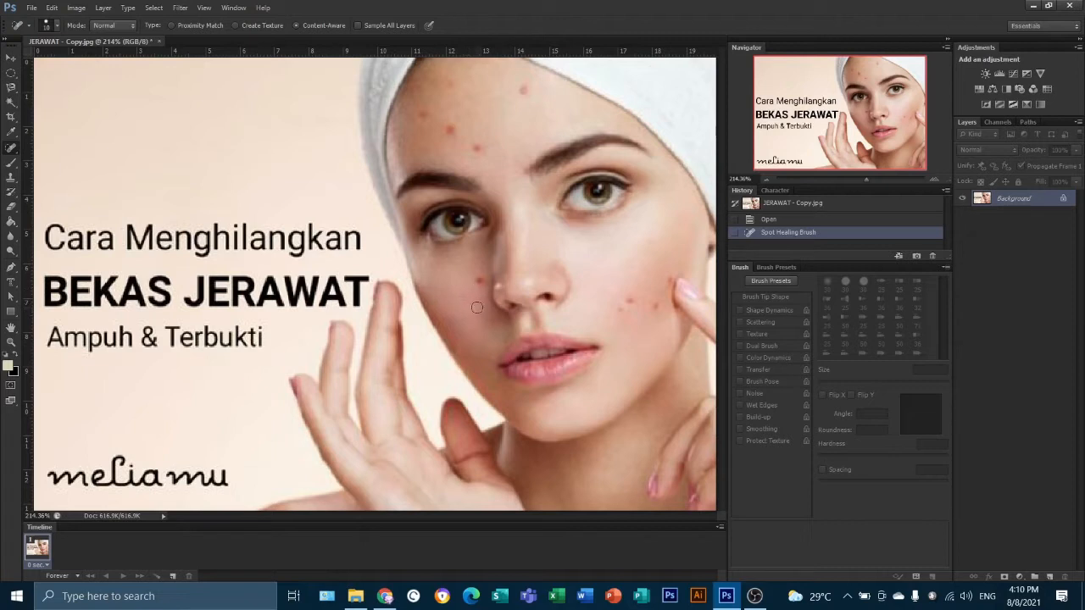
left_click(764, 222)
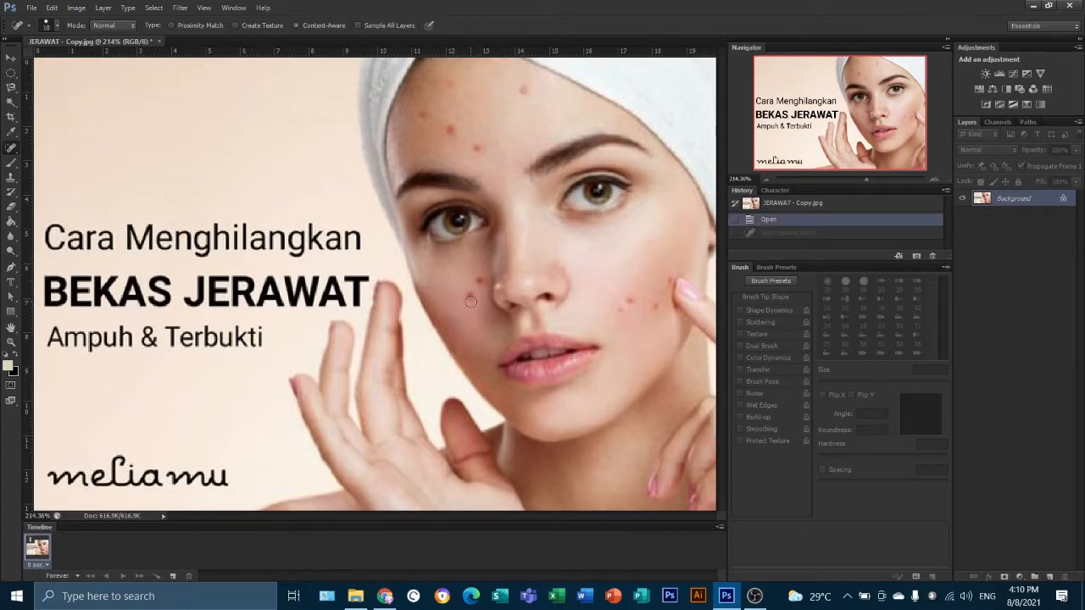
Step: Heal the acne spots on both cheeks with the Spot Healing Brush at 15 px
key("bracketright")
left_click(468, 294)
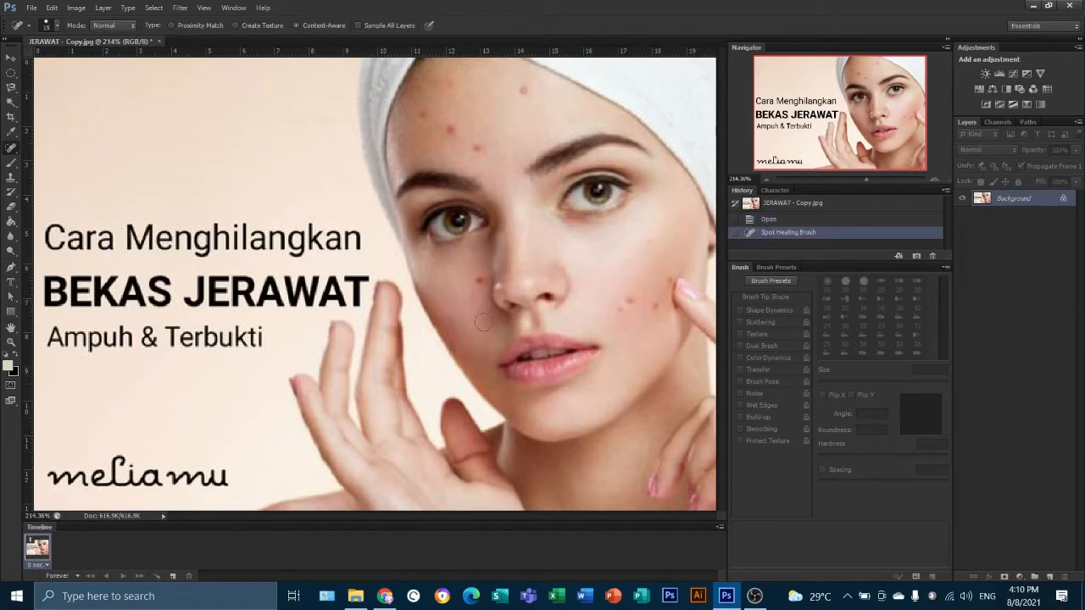
left_click(479, 284)
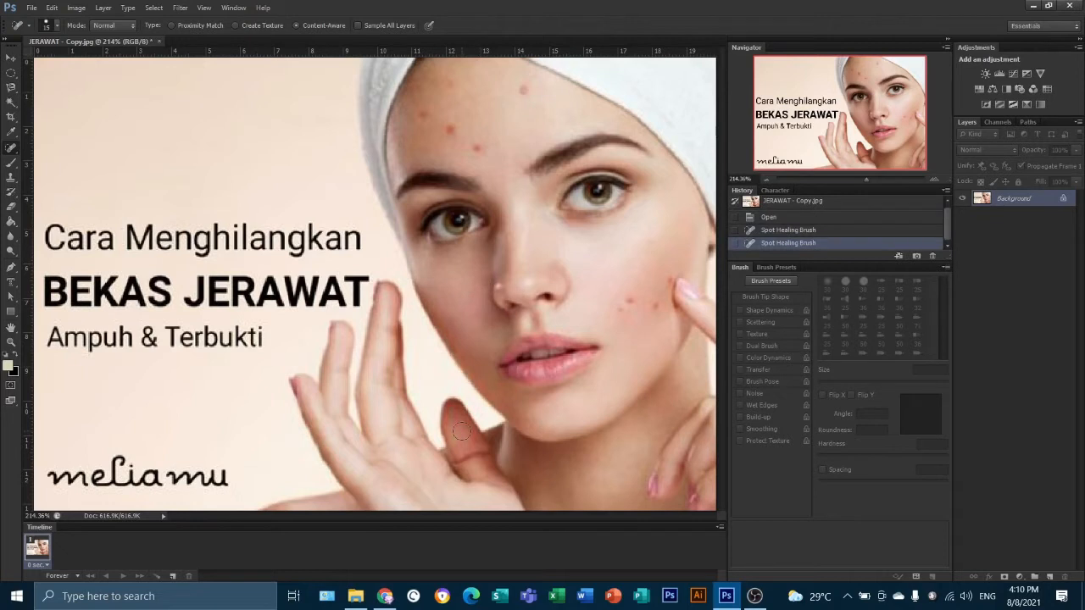
left_click(622, 309)
left_click(630, 302)
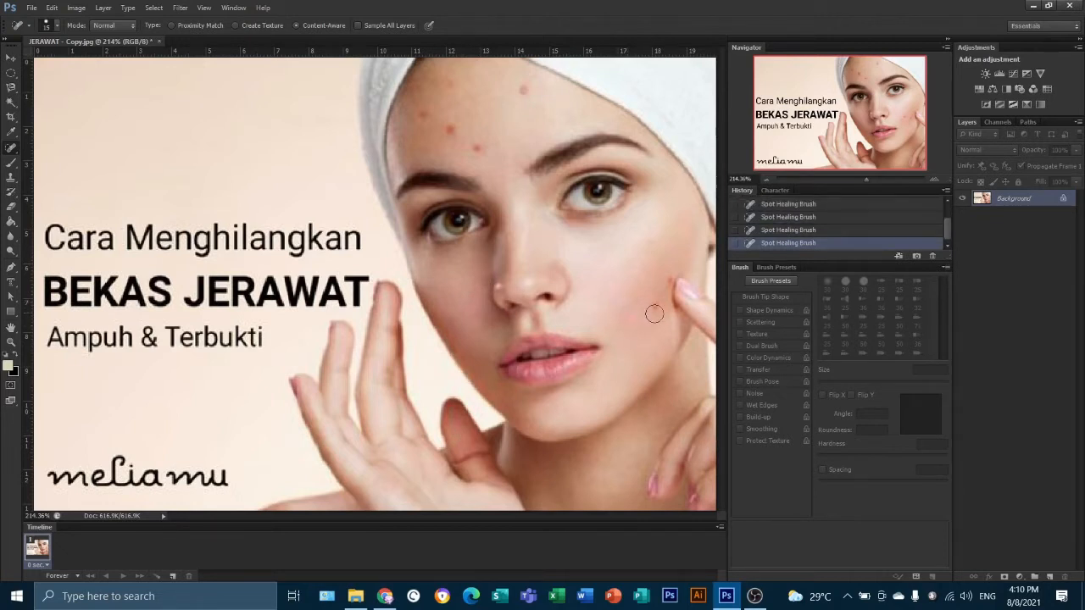
left_click(654, 315)
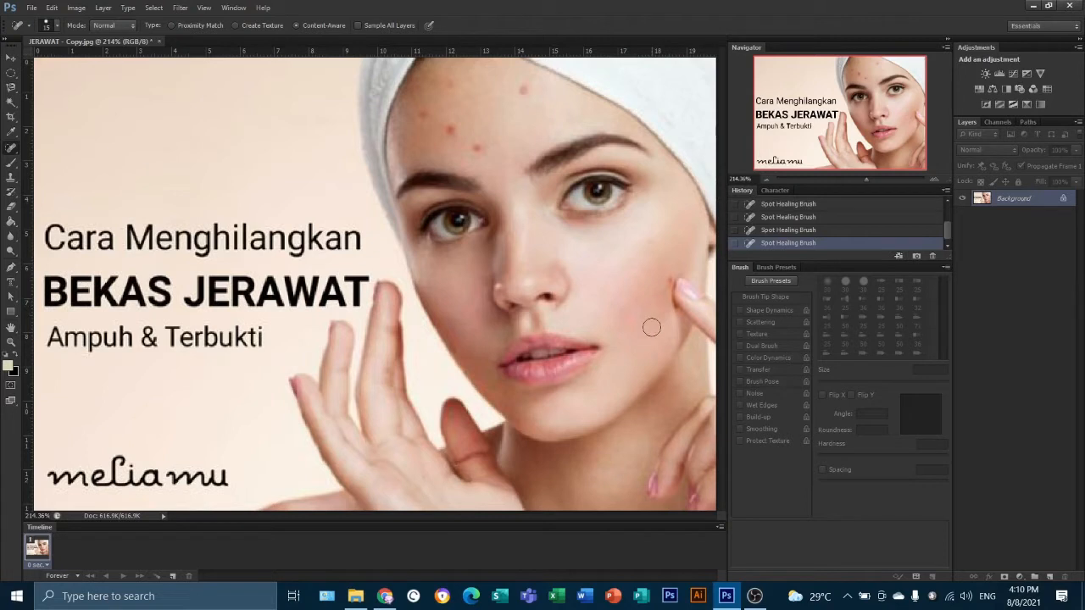
Step: Heal the acne spots across the woman's forehead with the Spot Healing Brush
left_click(479, 146)
left_click(448, 129)
left_click(451, 87)
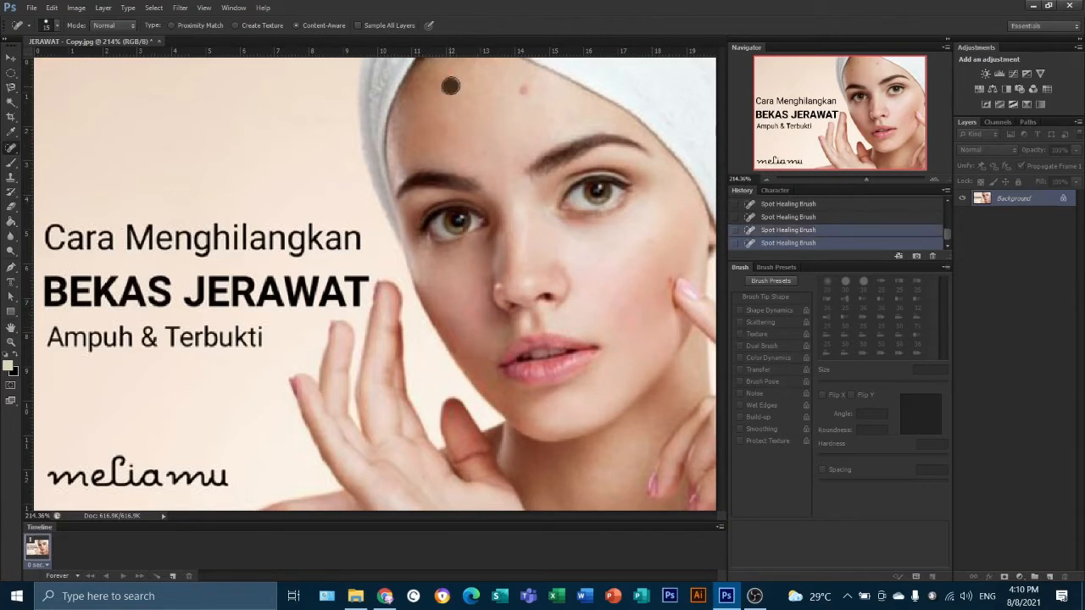
left_click(518, 89)
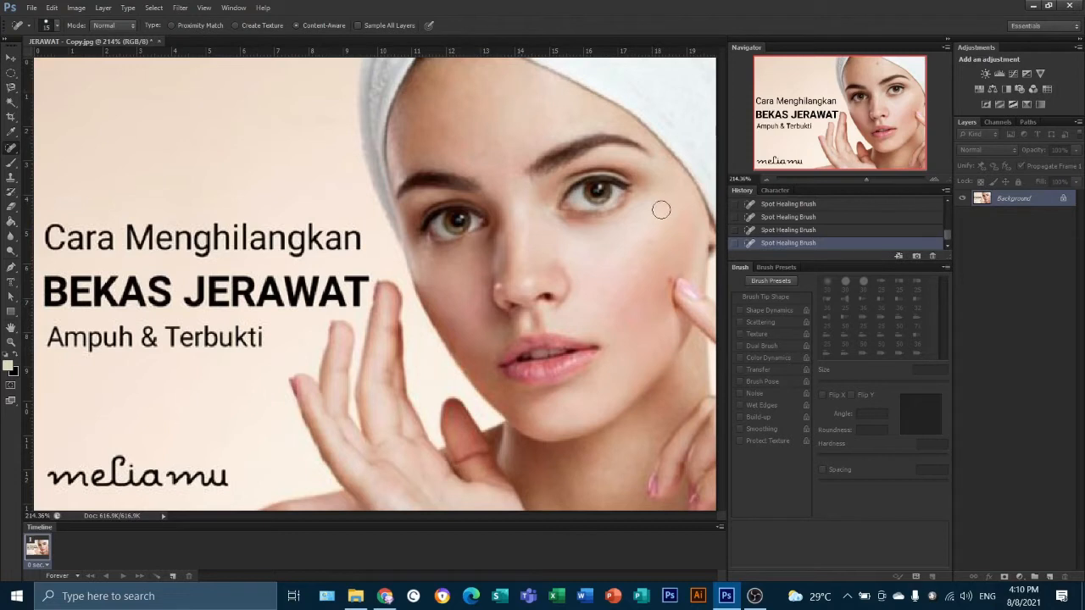
Step: Heal the red spot beside the fingertip on the cheek using a smaller Spot Healing Brush
left_click(672, 284)
left_click(769, 229)
scroll(674, 290, "up", 3)
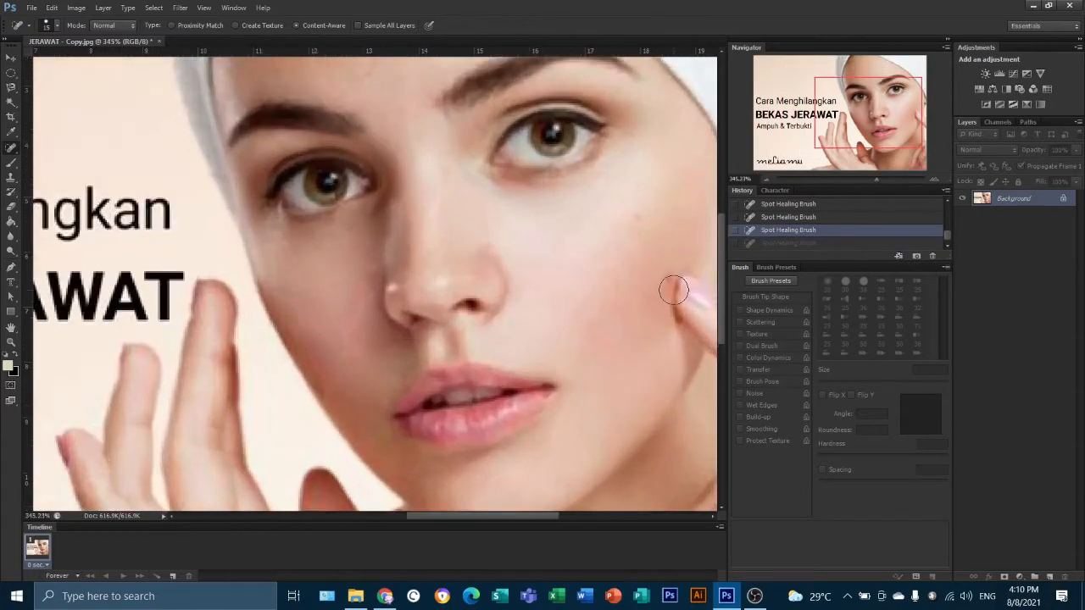
scroll(674, 289, "up", 1)
key("bracketleft")
key("bracketleft")
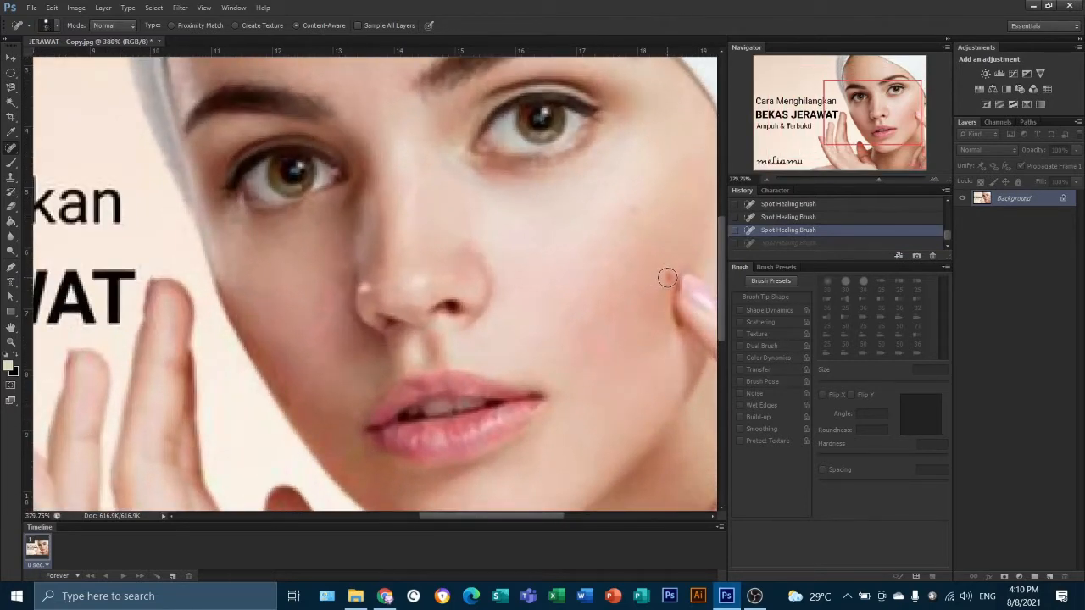
left_click(664, 280)
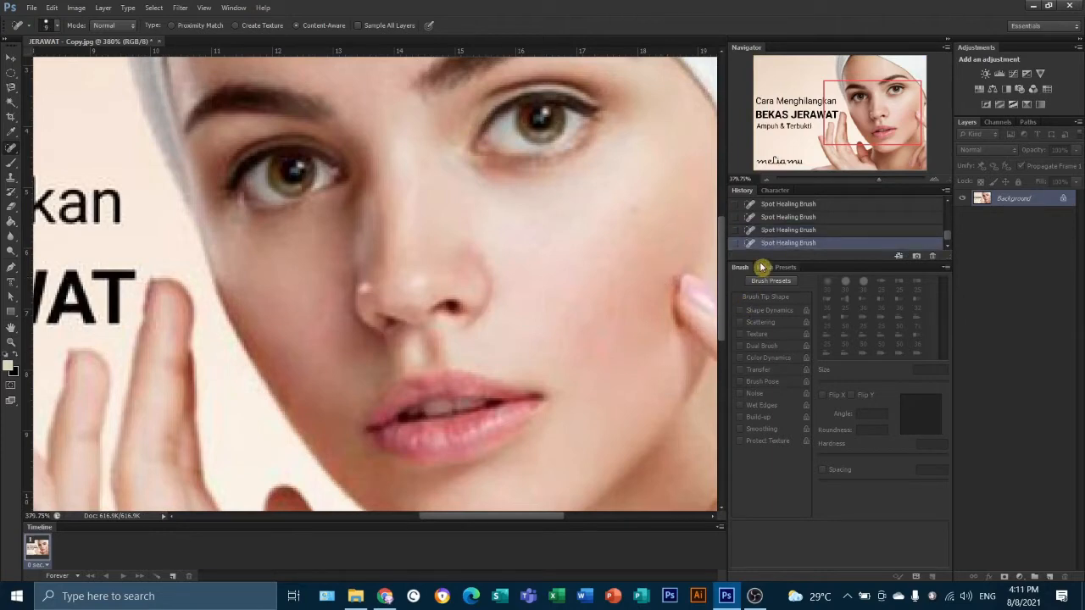
scroll(707, 263, "down", 1)
scroll(634, 367, "down", 8)
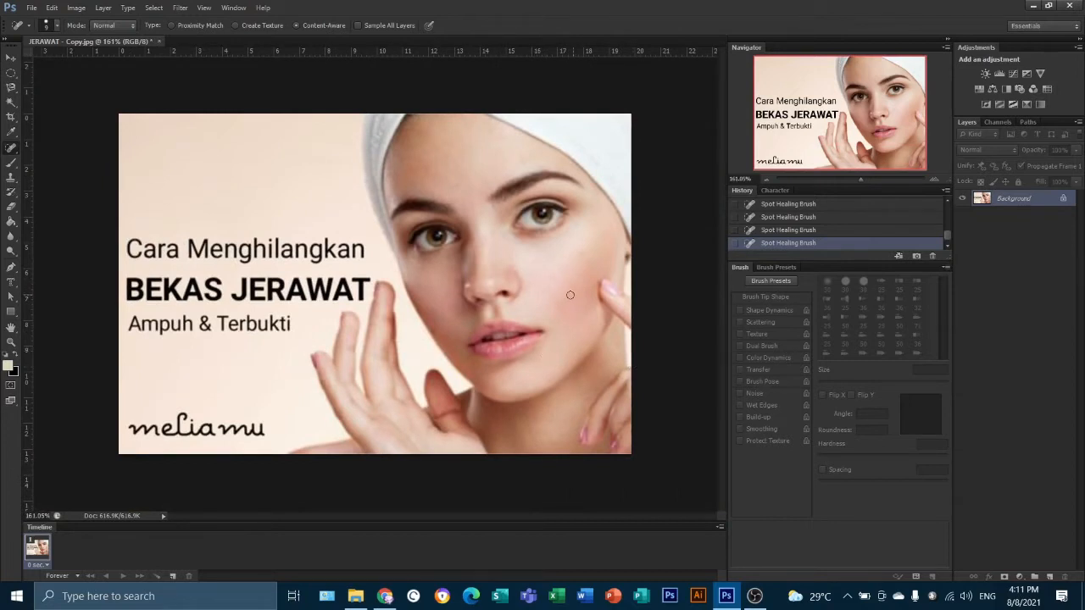
right_click(14, 153)
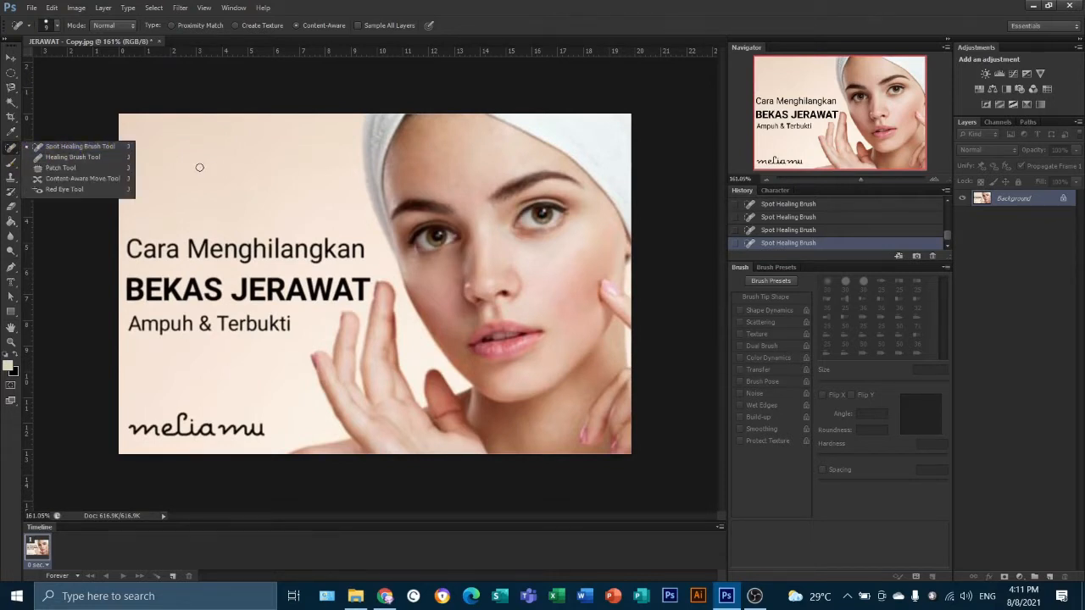
left_click(27, 150)
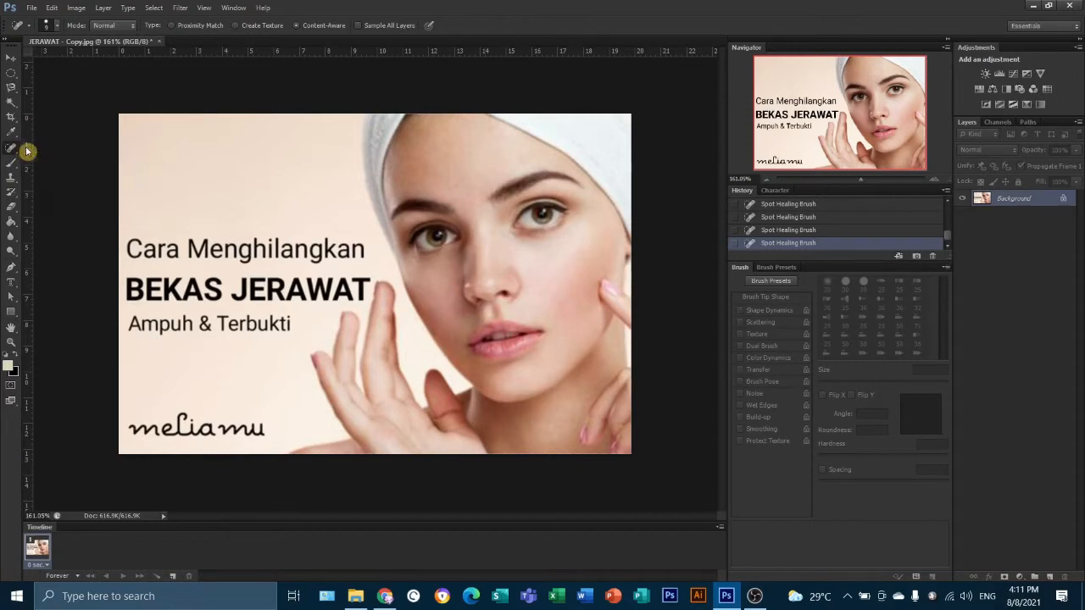
Step: Close the JERAWAT - Copy image without saving and open the image 983693 from the Spot Healing folder
left_click(157, 42)
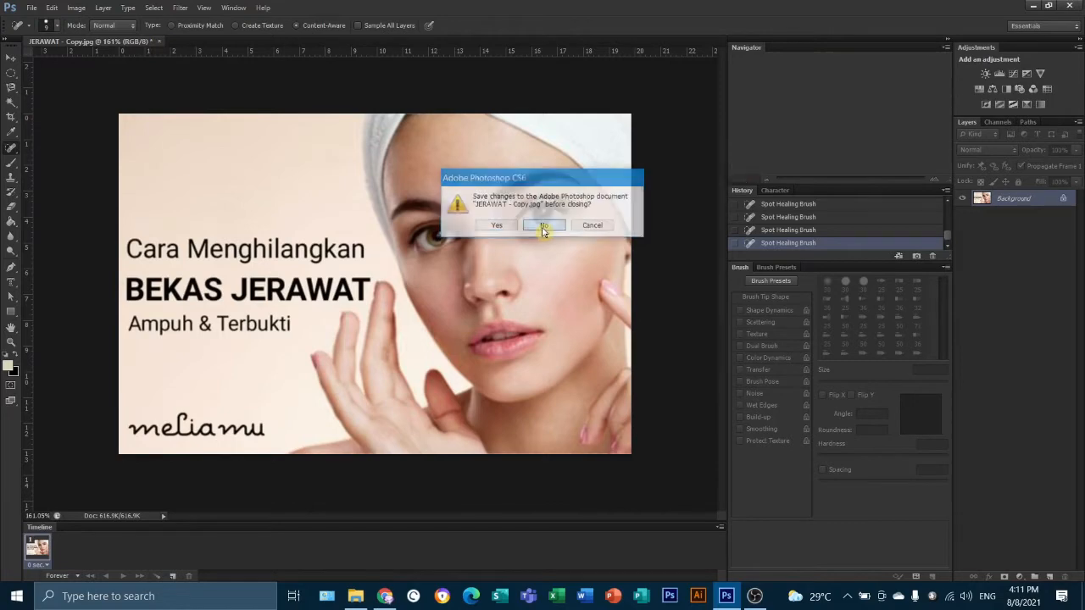
left_click(541, 224)
left_click(32, 7)
left_click(38, 35)
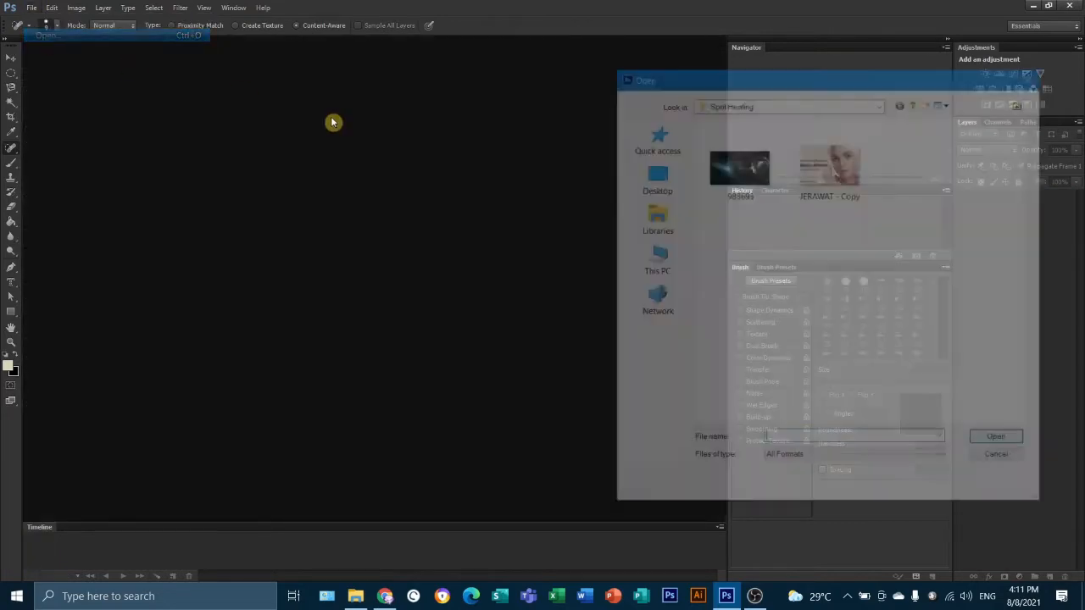
left_click(737, 165)
left_click(997, 442)
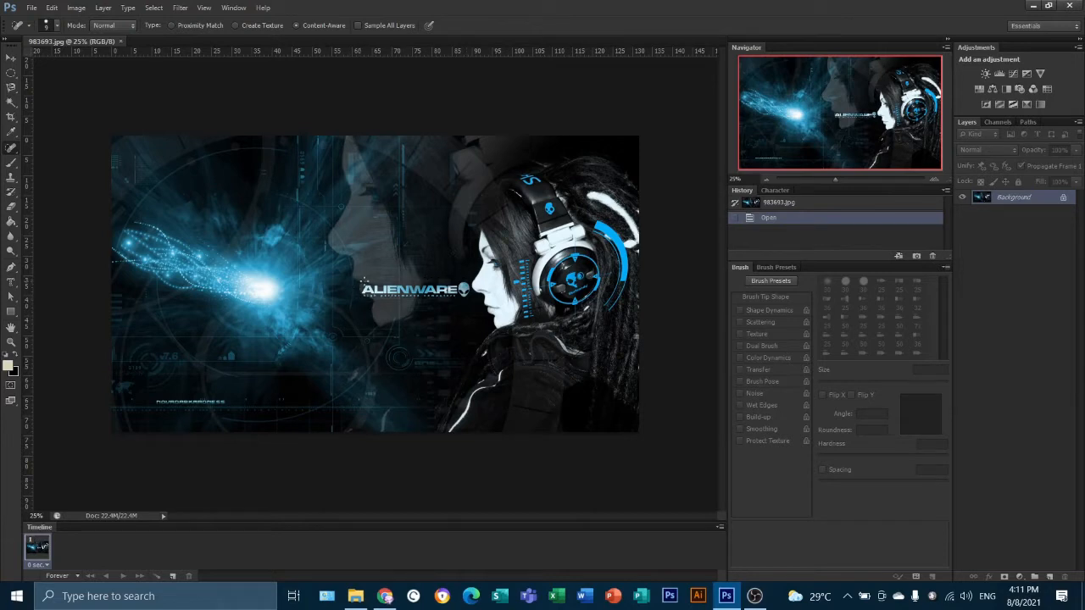
Step: Paint over the ALIENWARE lettering and its tagline with the Spot Healing Brush at 25 px to remove them
key("ctrl+plus")
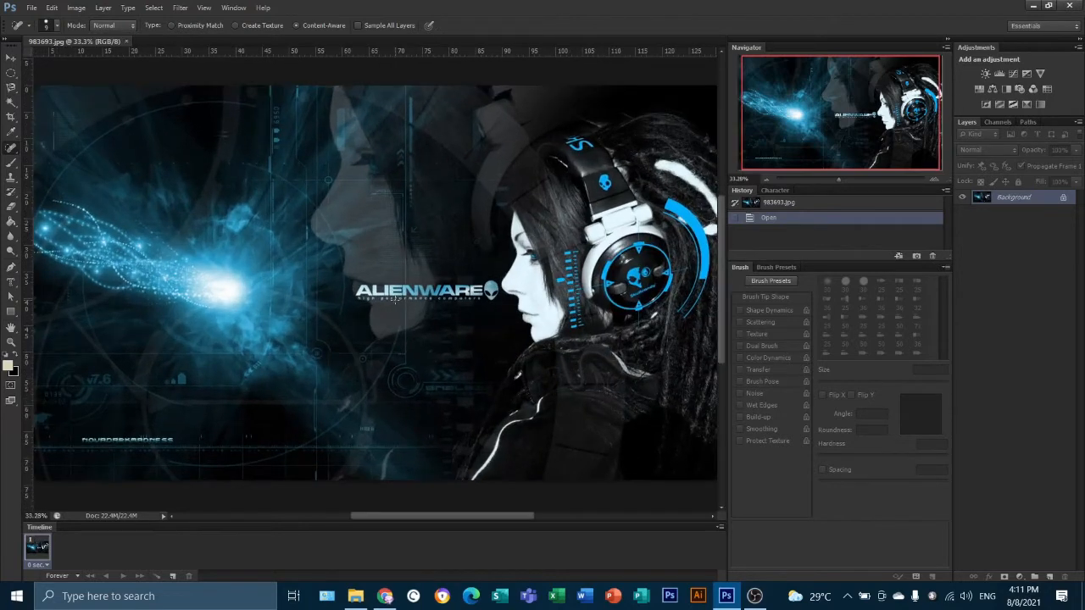
scroll(395, 279, "up", 3)
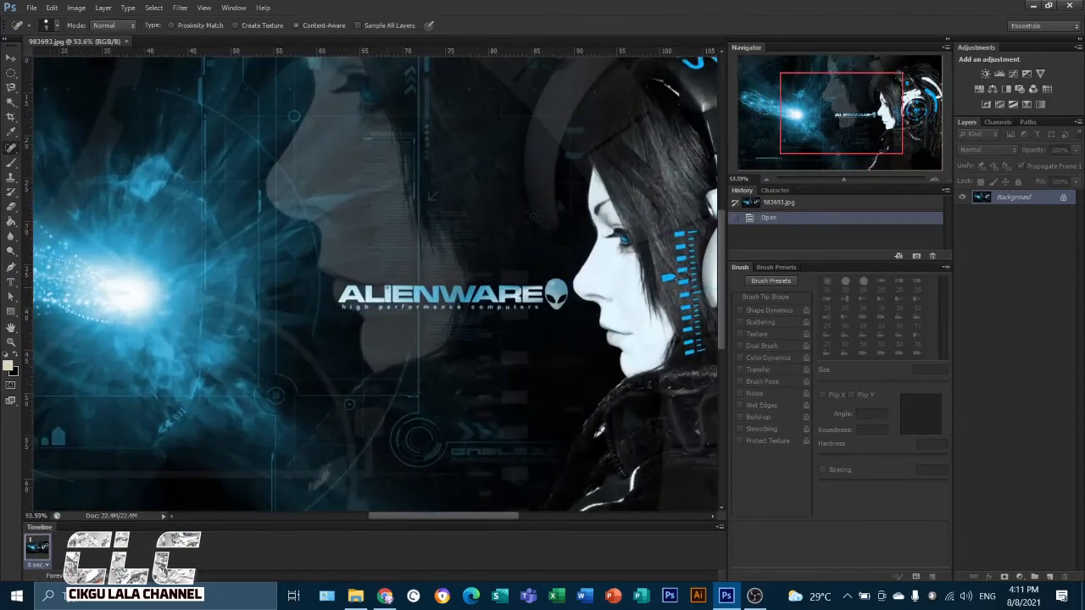
scroll(385, 286, "up", 2)
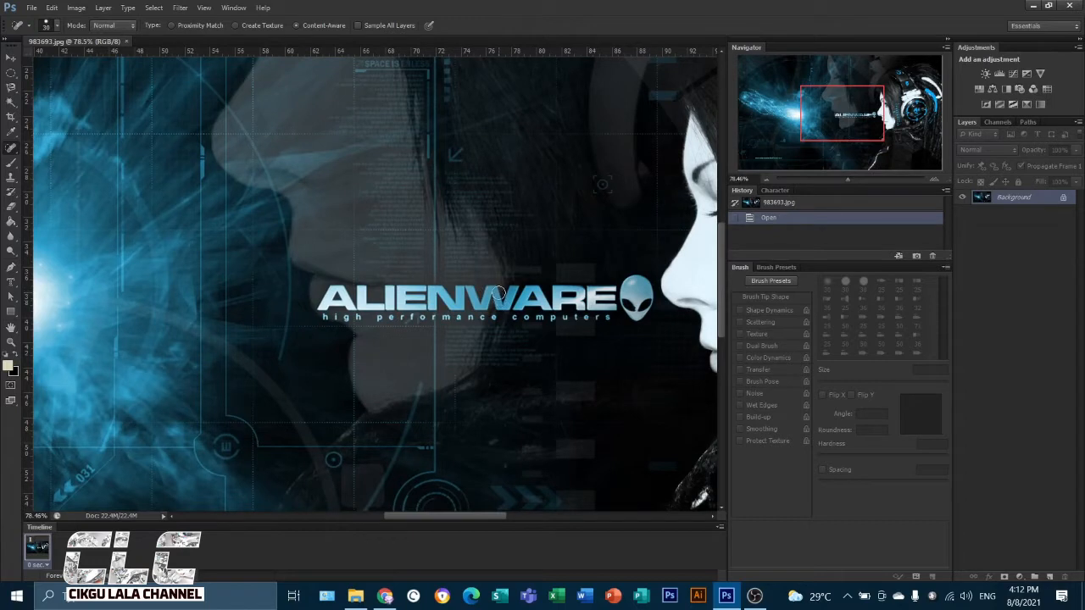
key("bracketleft")
right_click(14, 151)
left_click(59, 149)
mouse_move(323, 306)
left_mouse_down()
mouse_move(336, 289)
mouse_move(353, 307)
mouse_move(334, 303)
mouse_move(323, 318)
mouse_move(358, 320)
mouse_move(335, 317)
mouse_move(362, 288)
mouse_move(385, 306)
mouse_move(390, 283)
mouse_move(390, 314)
mouse_move(427, 291)
mouse_move(395, 299)
mouse_move(430, 298)
mouse_move(407, 317)
mouse_move(431, 318)
mouse_move(428, 295)
mouse_move(451, 304)
mouse_move(439, 287)
mouse_move(442, 321)
mouse_move(491, 319)
mouse_move(447, 312)
mouse_move(457, 288)
mouse_move(471, 303)
mouse_move(514, 292)
mouse_move(517, 310)
mouse_move(528, 287)
mouse_move(549, 310)
mouse_move(515, 318)
mouse_move(607, 316)
mouse_move(579, 318)
mouse_move(552, 301)
mouse_move(559, 310)
mouse_move(560, 291)
mouse_move(614, 288)
mouse_move(617, 302)
mouse_move(584, 300)
left_mouse_up()
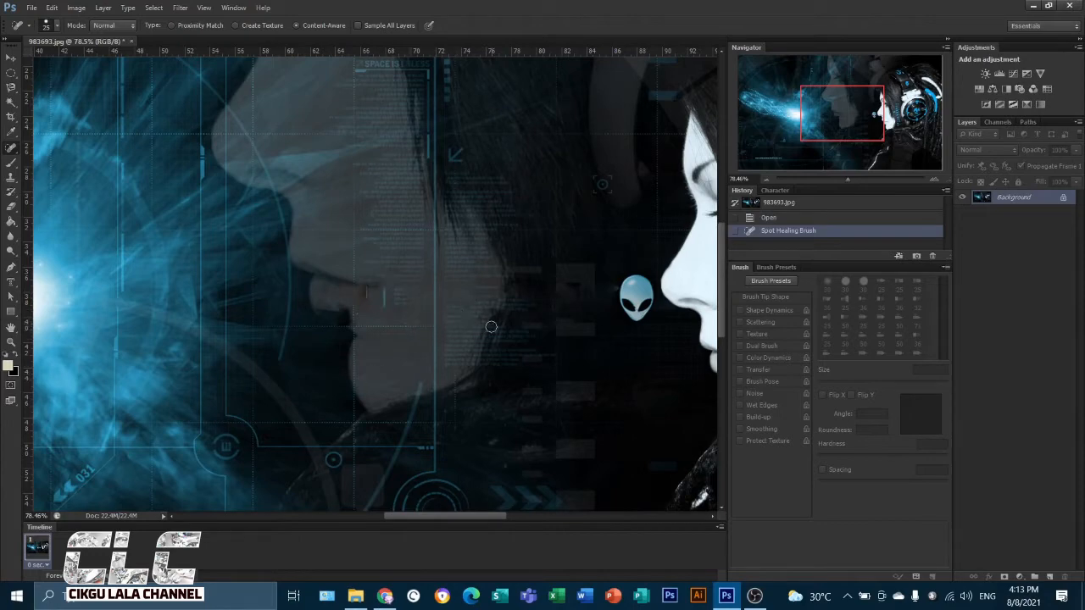
scroll(424, 357, "down", 4)
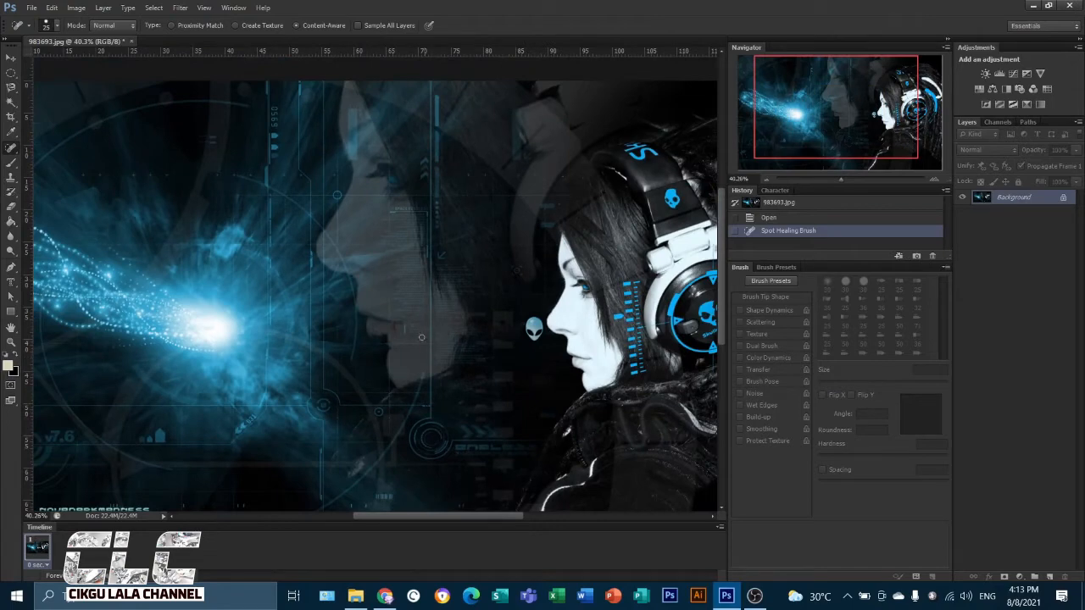
scroll(428, 350, "down", 1)
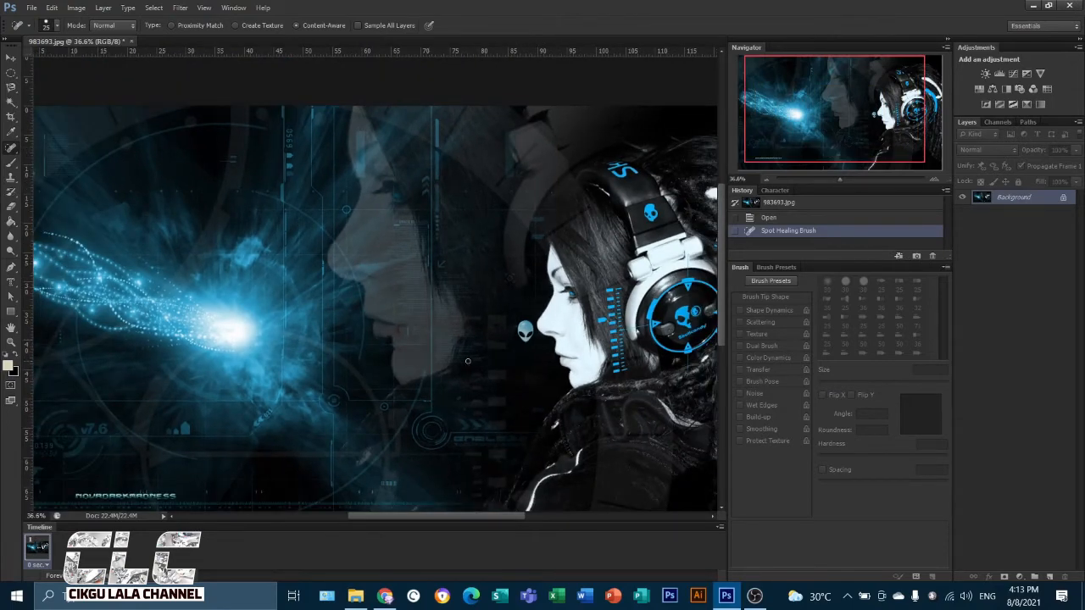
Step: Close the 983693 image without saving its changes
scroll(478, 368, "up", 2)
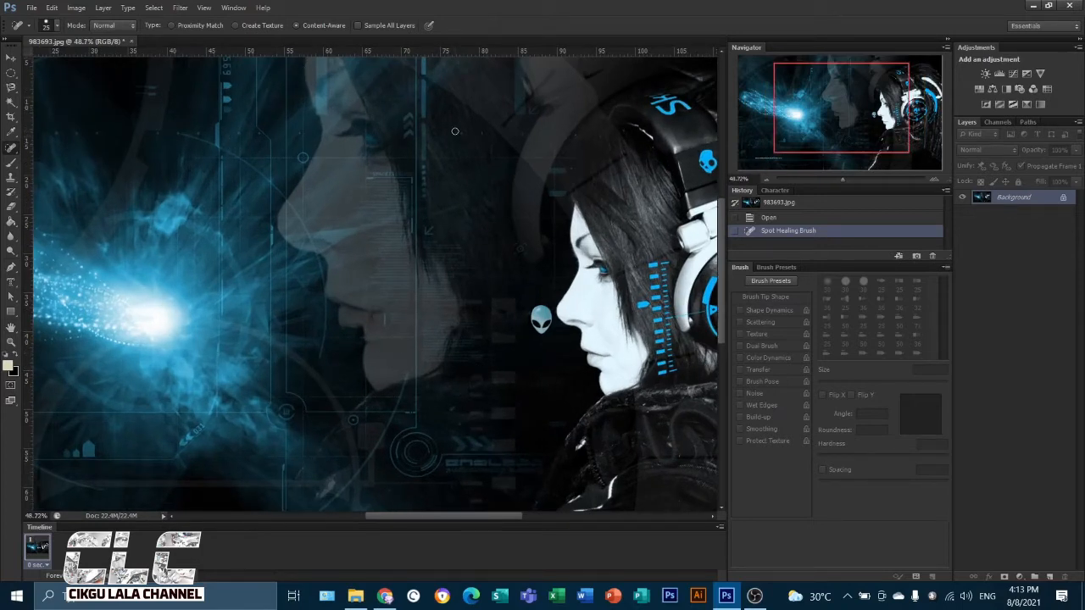
scroll(414, 294, "down", 2)
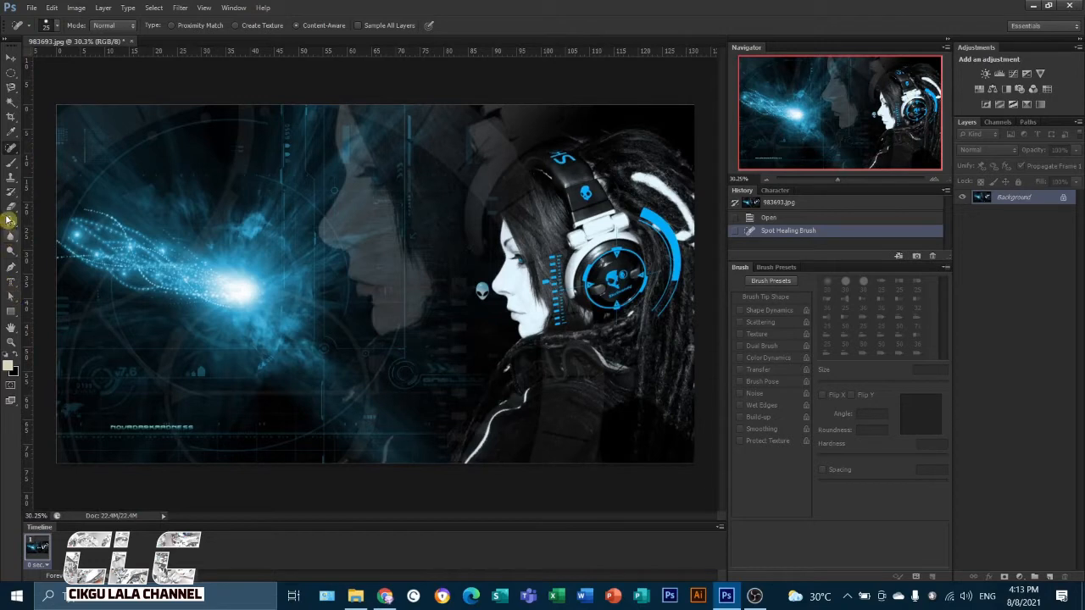
left_click(12, 154)
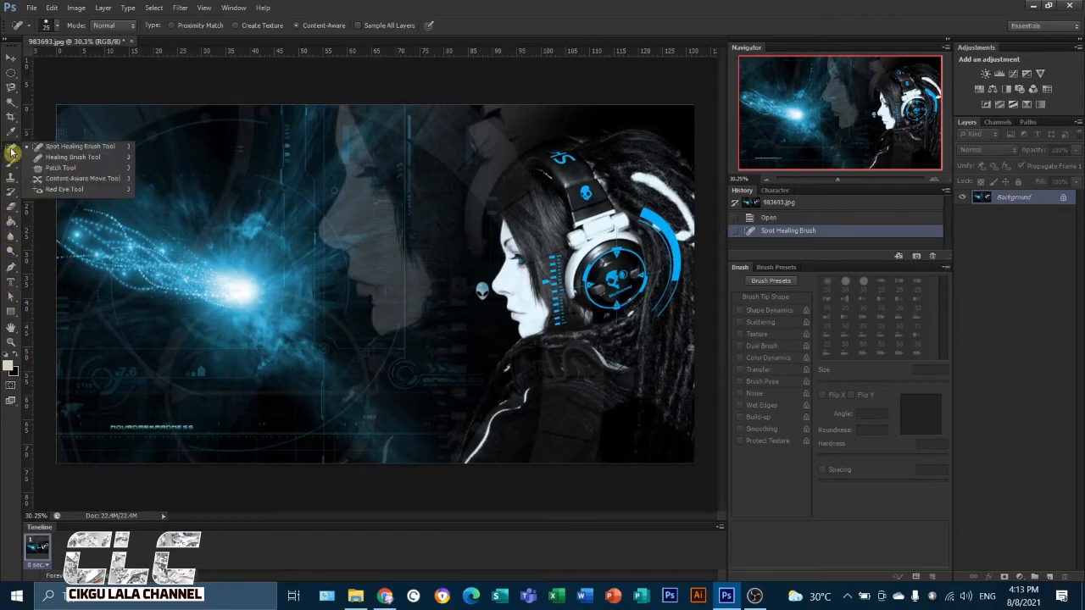
left_click(130, 41)
left_click(543, 227)
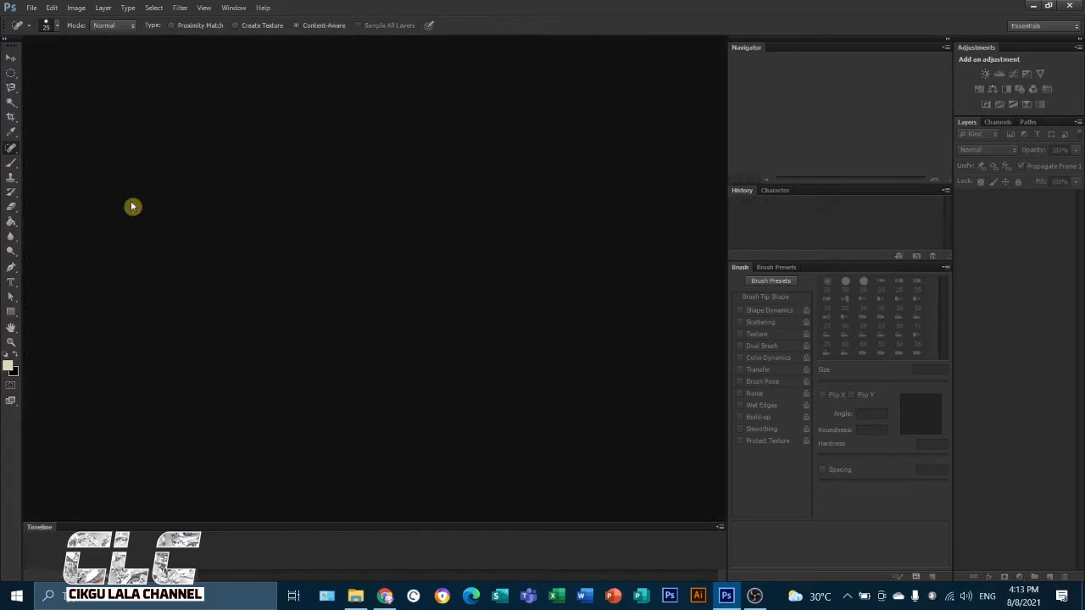
Step: Activate the Patch Tool and open the image JERAWAT - Copy
left_click(14, 154)
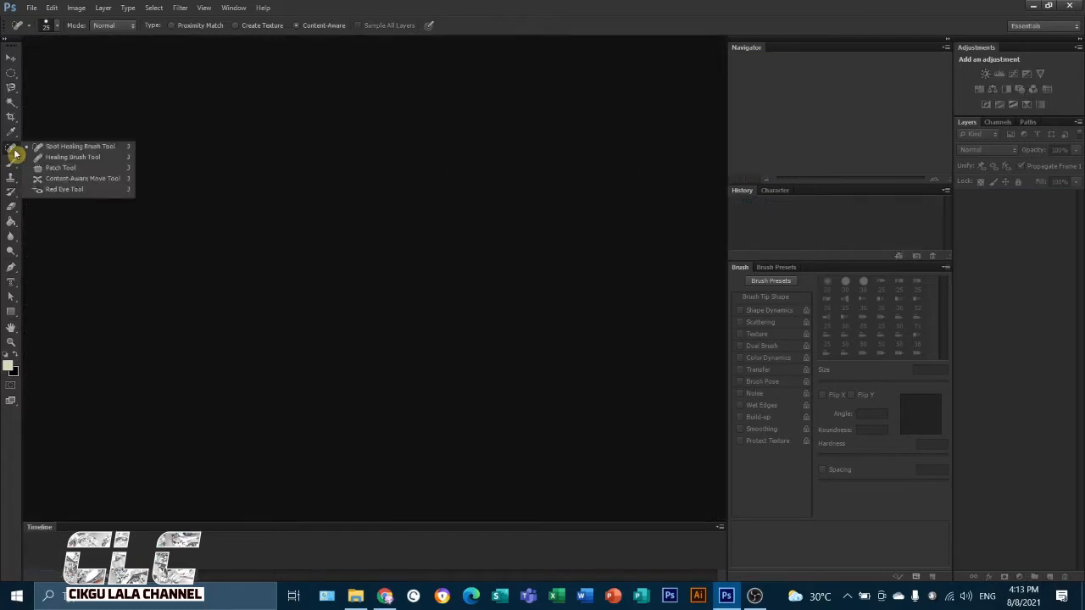
left_click(54, 173)
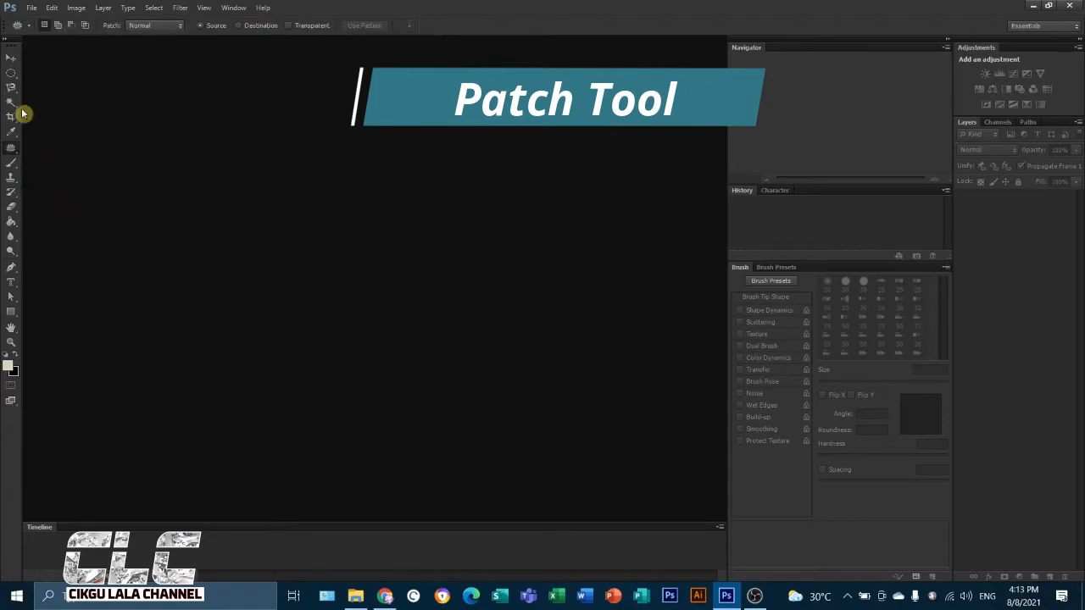
left_click(32, 8)
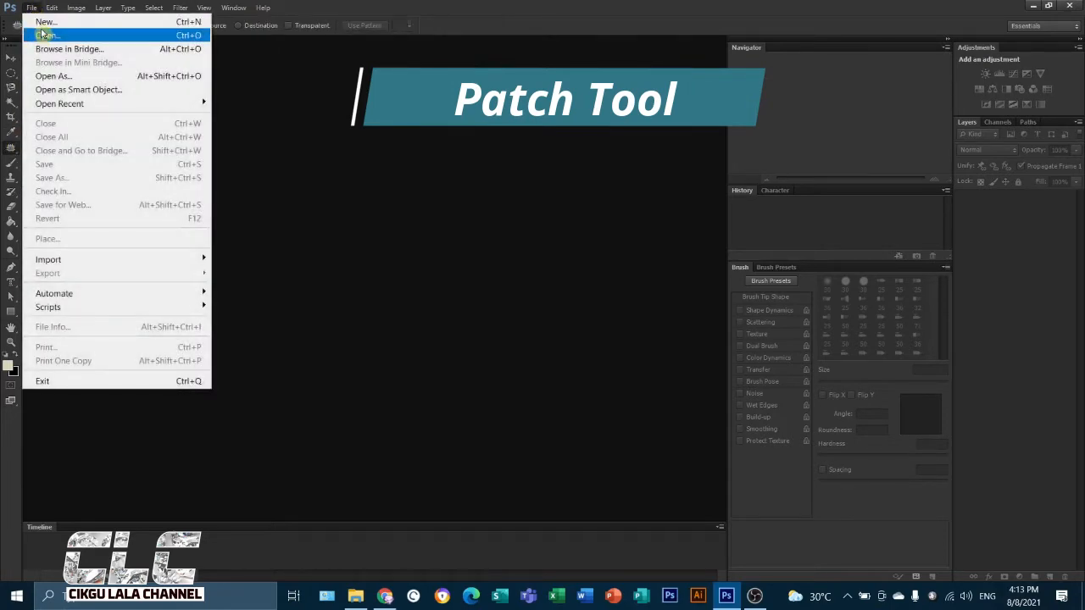
left_click(42, 35)
left_click(839, 169)
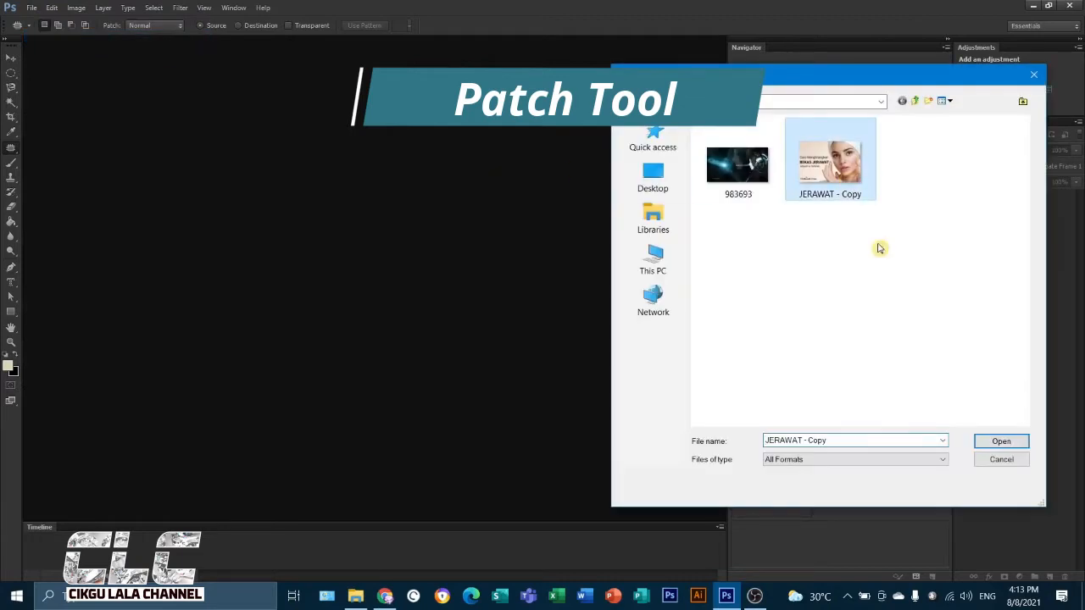
left_click(1001, 441)
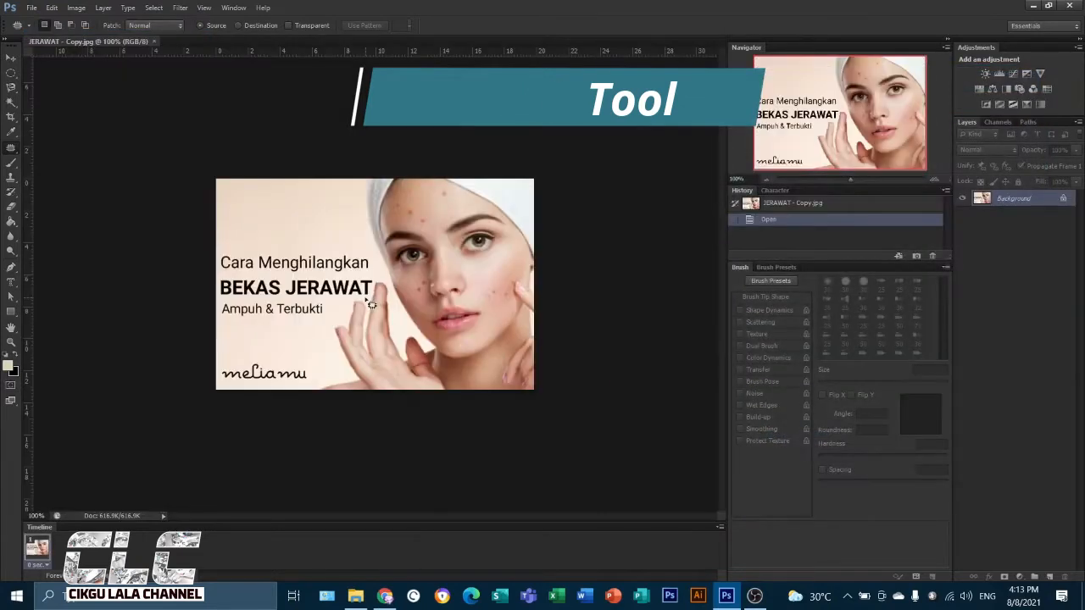
Step: Patch the red spots on the cheek near the touching fingertip with clean nearby skin, clearing the selection between patches
scroll(452, 320, "up", 6)
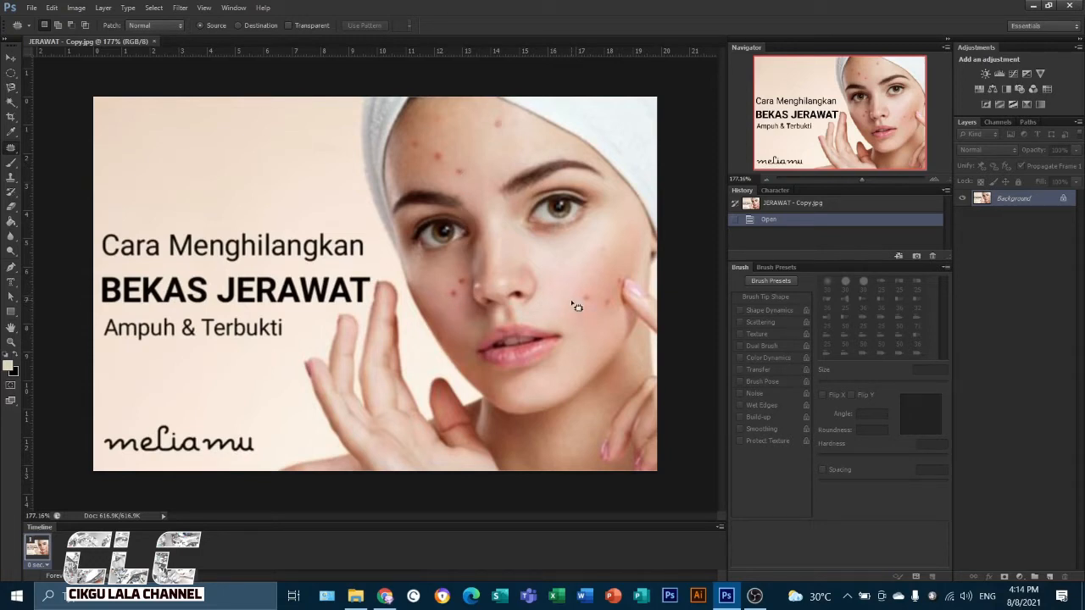
mouse_move(572, 303)
left_mouse_down()
mouse_move(580, 294)
mouse_move(602, 310)
mouse_move(580, 322)
mouse_move(573, 308)
mouse_move(593, 289)
left_mouse_up()
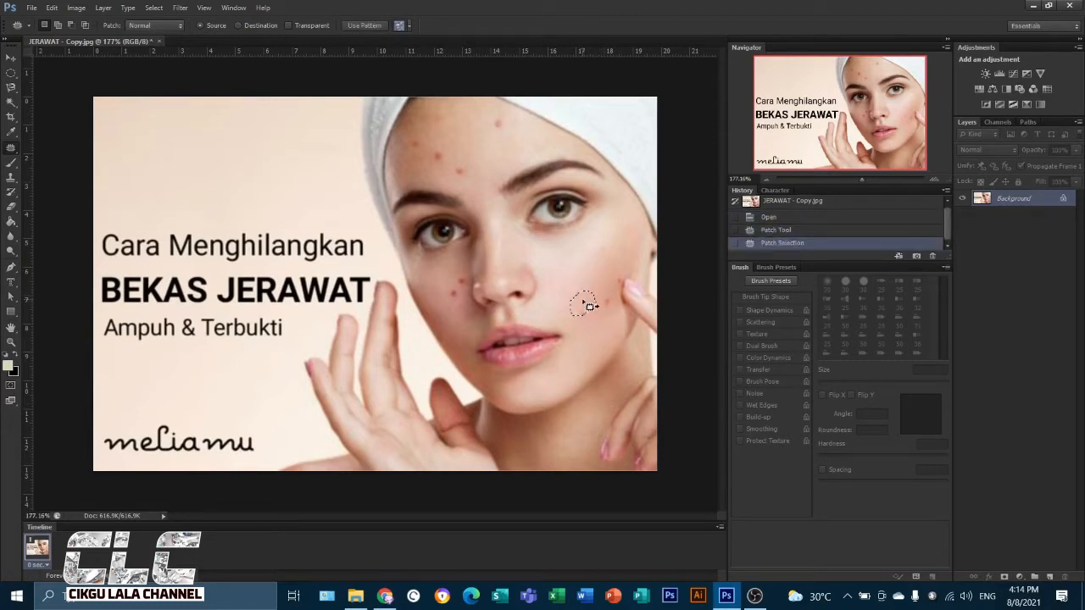
key("ctrl+d")
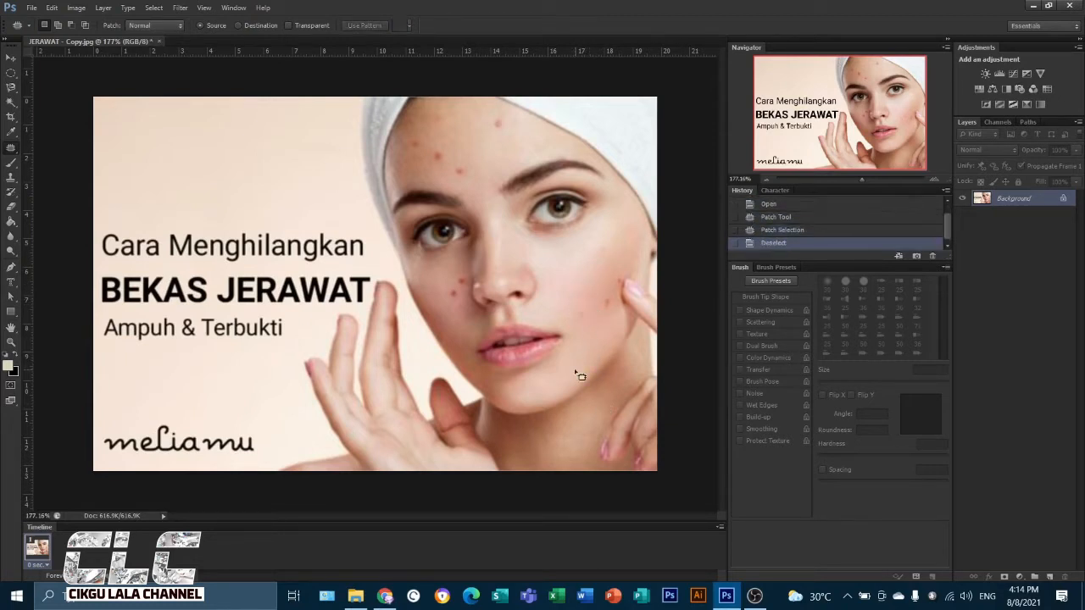
mouse_move(574, 314)
left_mouse_down()
mouse_move(591, 309)
mouse_move(585, 327)
mouse_move(577, 315)
mouse_move(581, 351)
left_mouse_up()
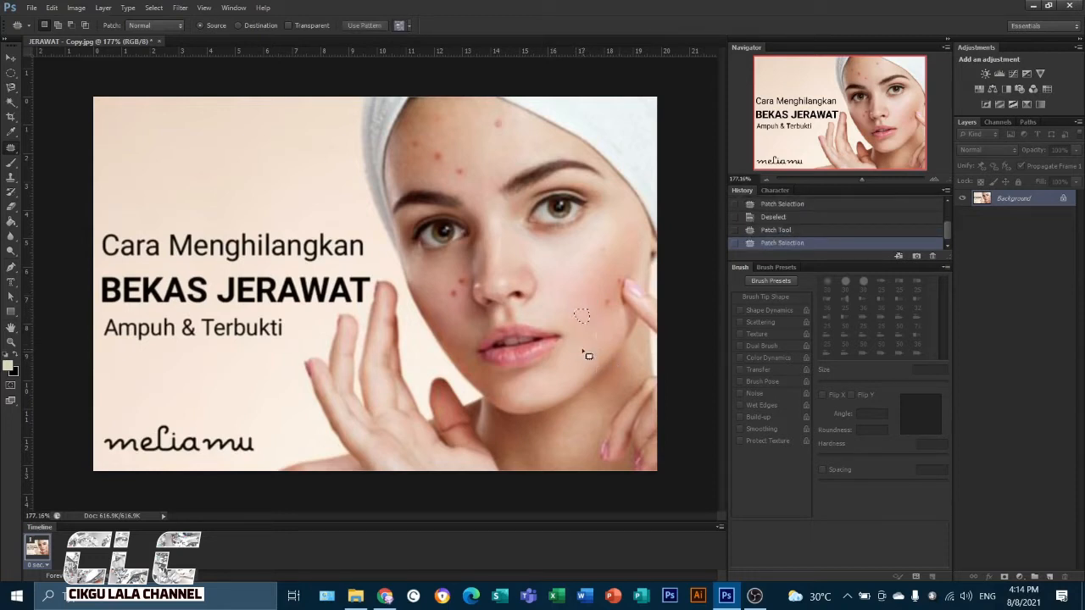
key("ctrl+d")
mouse_move(603, 298)
left_mouse_down()
mouse_move(623, 309)
mouse_move(611, 313)
mouse_move(603, 301)
mouse_move(593, 338)
left_mouse_up()
Step: Patch the acne spots on the cheek beside the nose and across the forehead with clean skin
scroll(454, 300, "up", 2)
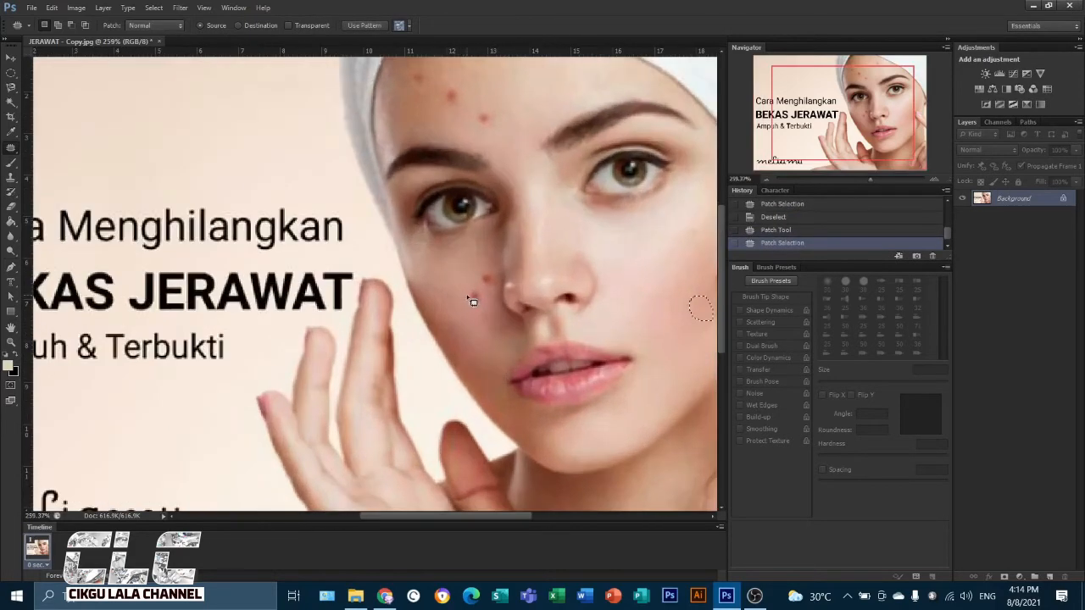
mouse_move(501, 288)
left_mouse_down()
mouse_move(479, 307)
mouse_move(467, 293)
mouse_move(470, 346)
left_mouse_up()
mouse_move(446, 83)
left_mouse_down()
mouse_move(460, 107)
mouse_move(446, 90)
mouse_move(488, 95)
mouse_move(482, 109)
mouse_move(494, 123)
mouse_move(474, 117)
mouse_move(469, 109)
mouse_move(514, 108)
left_mouse_up()
mouse_move(411, 73)
left_mouse_down()
mouse_move(429, 72)
mouse_move(429, 90)
mouse_move(411, 78)
left_mouse_up()
scroll(495, 115, "down", 3)
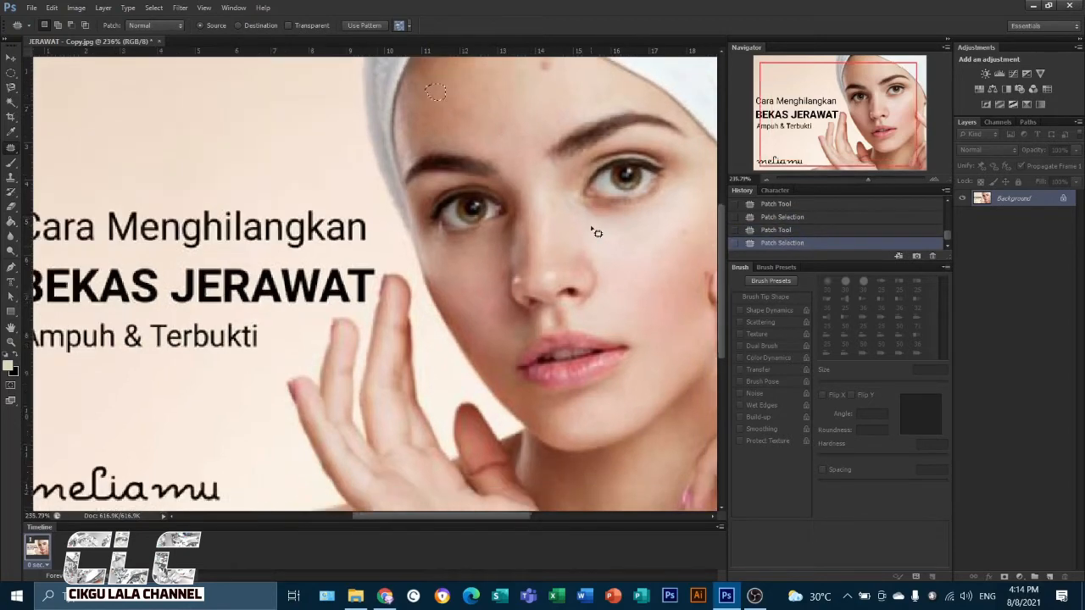
left_click_drag(522, 110, 509, 104)
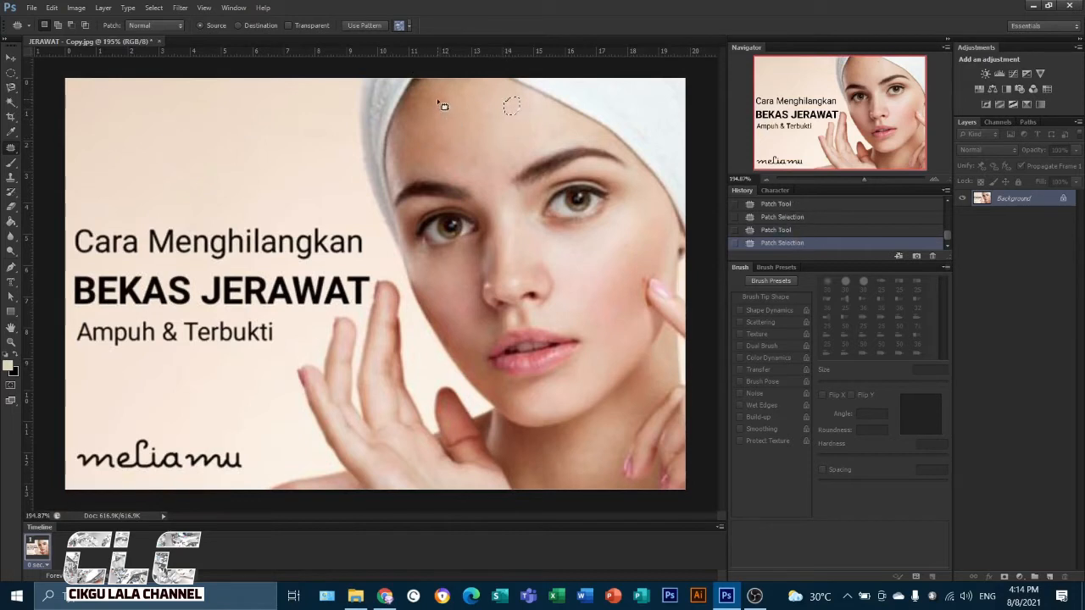
mouse_move(438, 100)
left_mouse_down()
mouse_move(449, 96)
mouse_move(438, 101)
left_mouse_up()
Step: Patch the remaining mark on the cheek just above the fingertip, deselect it and fit the whole image in view
scroll(655, 316, "up", 2)
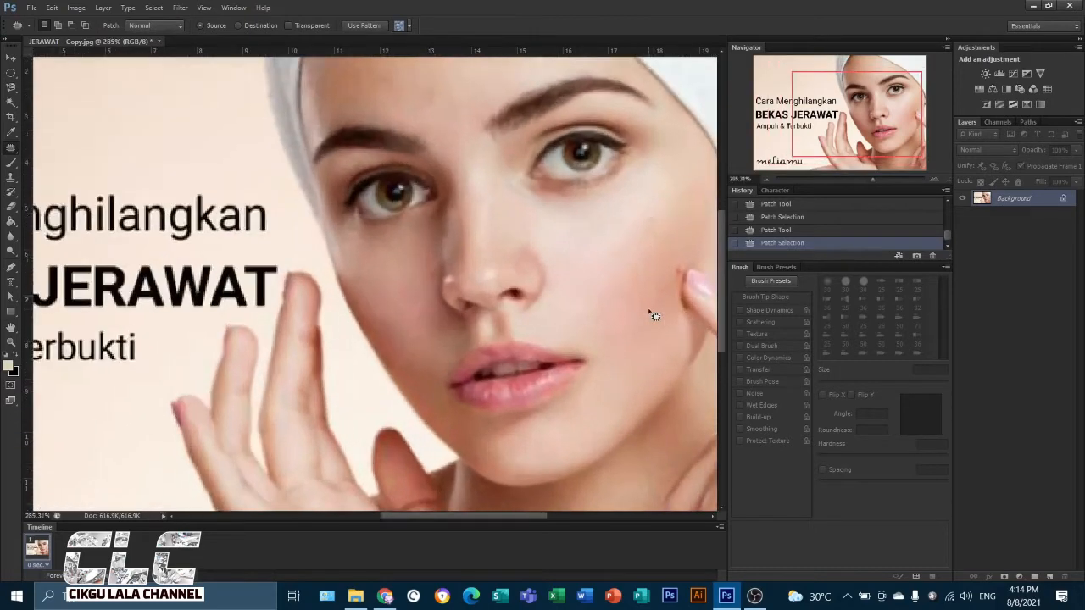
scroll(656, 315, "up", 1)
left_click_drag(564, 518, 591, 519)
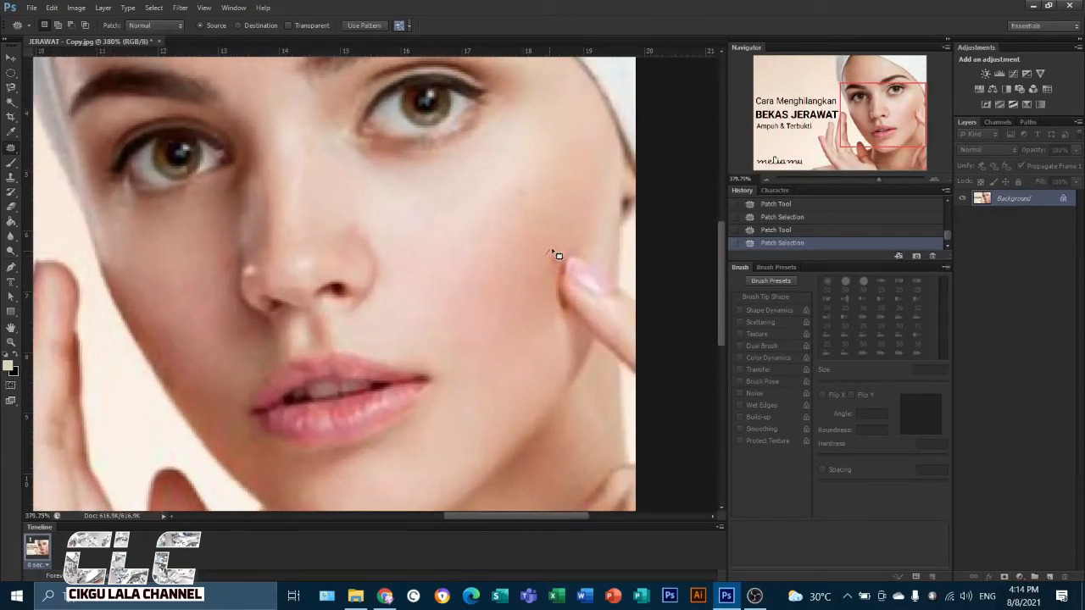
mouse_move(559, 253)
left_mouse_down()
mouse_move(560, 272)
mouse_move(554, 262)
left_mouse_up()
key("ctrl+d")
key("ctrl+0")
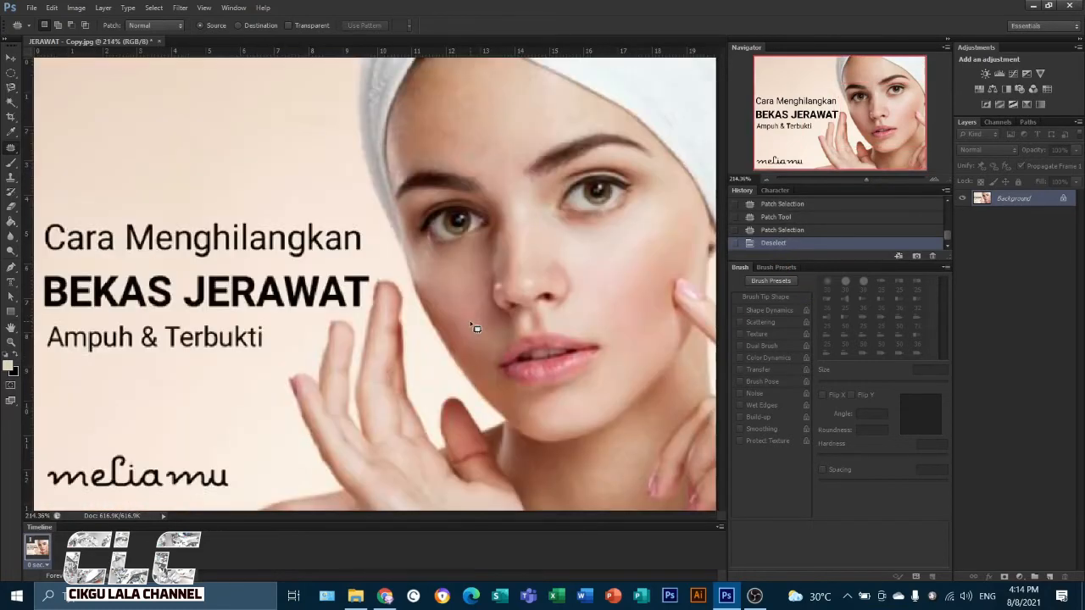
scroll(493, 339, "down", 1)
scroll(549, 391, "down", 1)
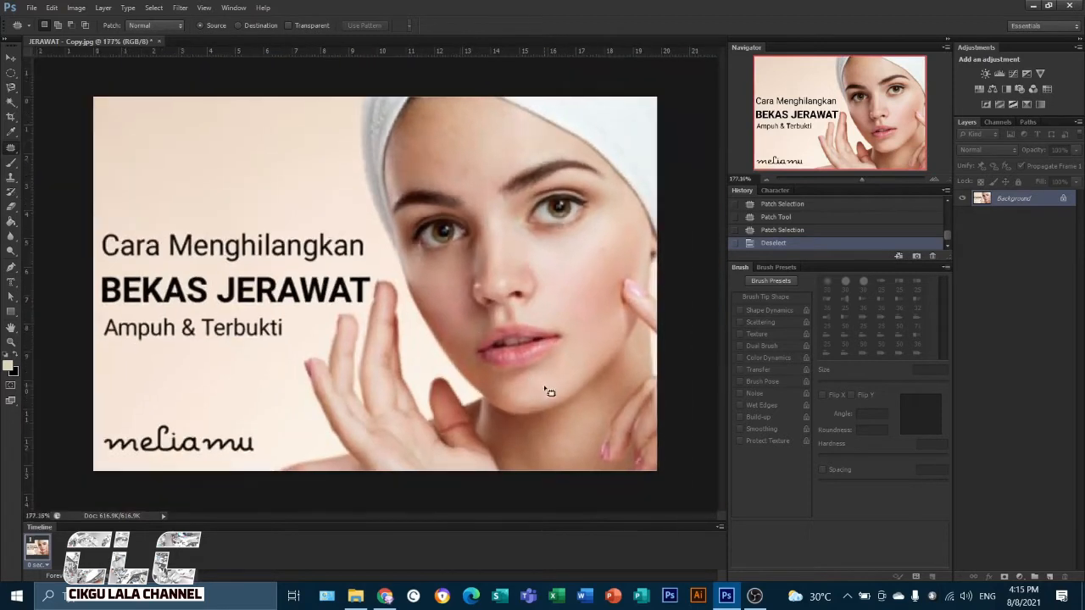
scroll(549, 392, "down", 1)
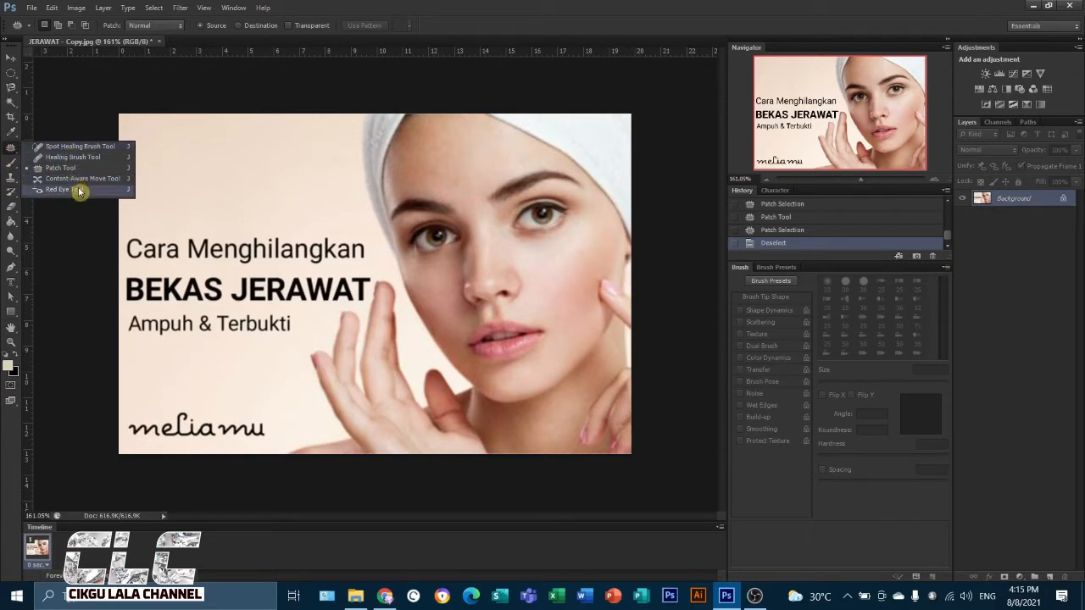
Step: Switch back to the Spot Healing Brush Tool and close the JERAWAT - Copy image without saving
left_click(50, 147)
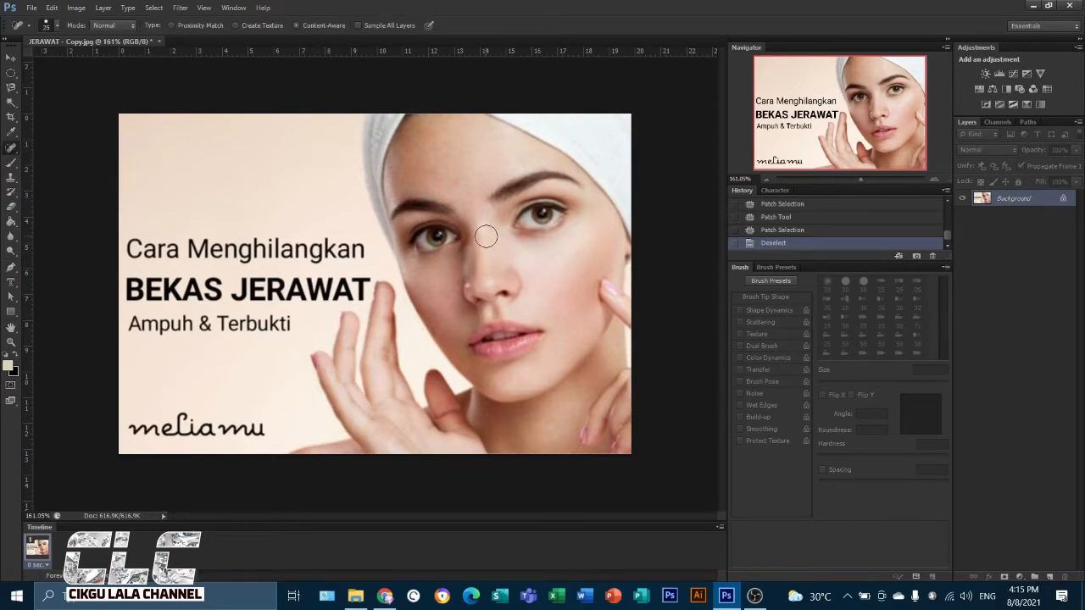
left_click(157, 41)
left_click(543, 226)
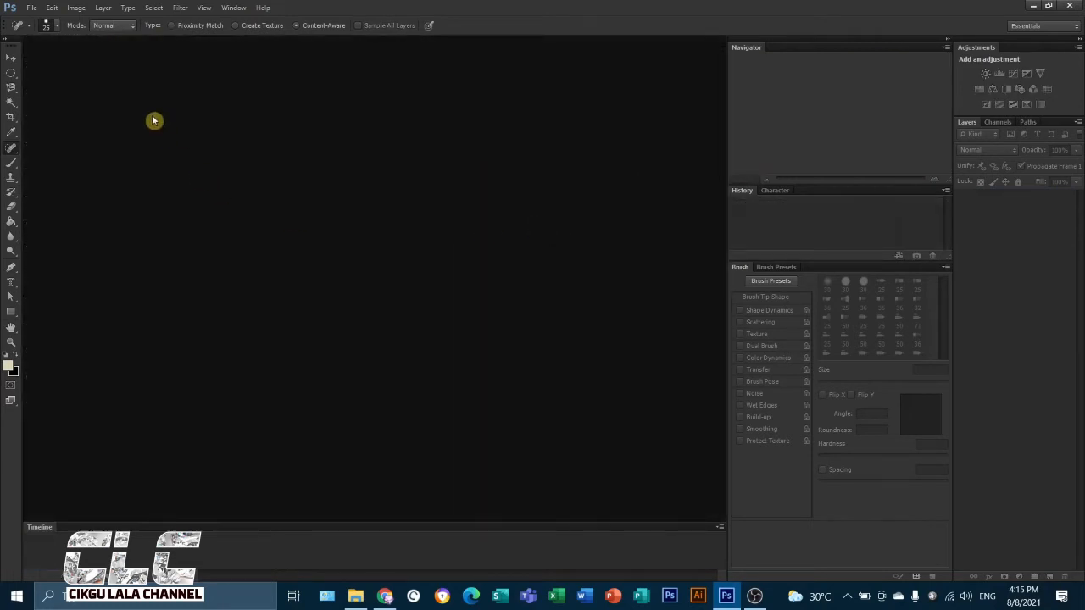
Step: Activate the Brush Tool
left_click(14, 166)
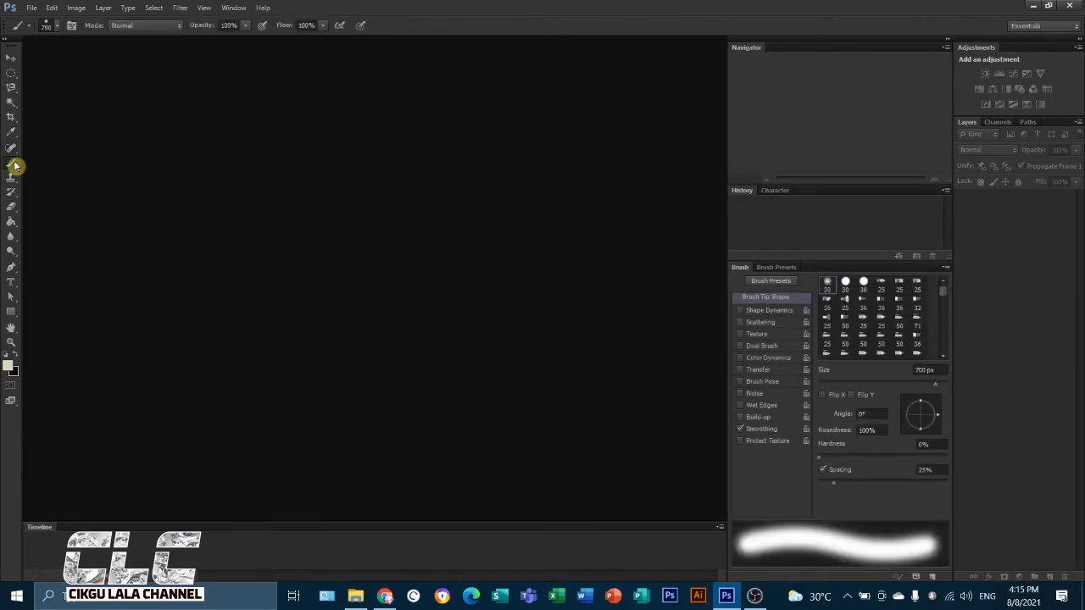
right_click(15, 167)
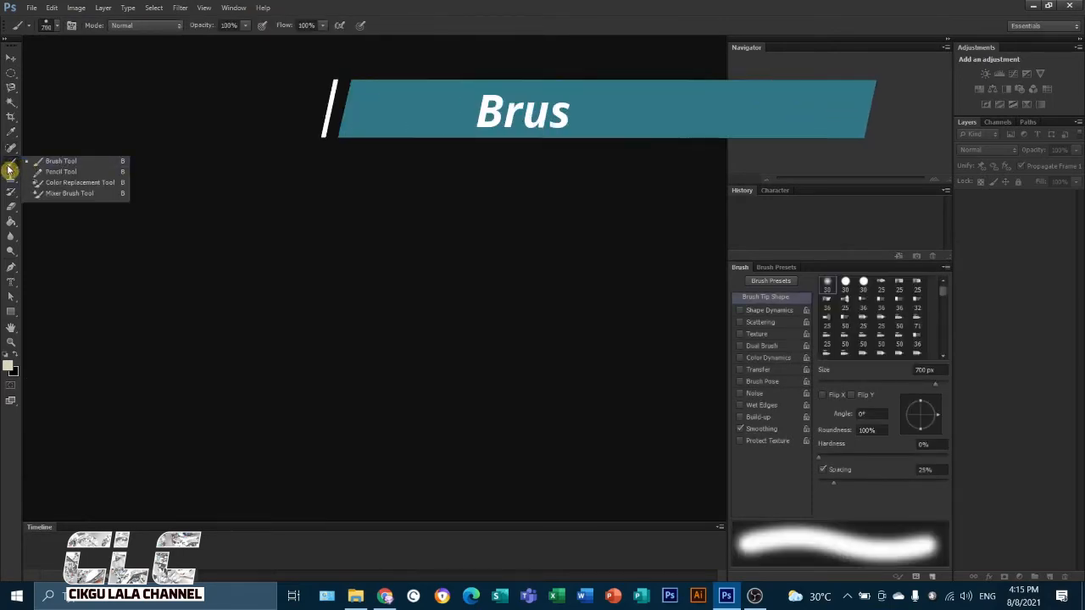
left_click(10, 169)
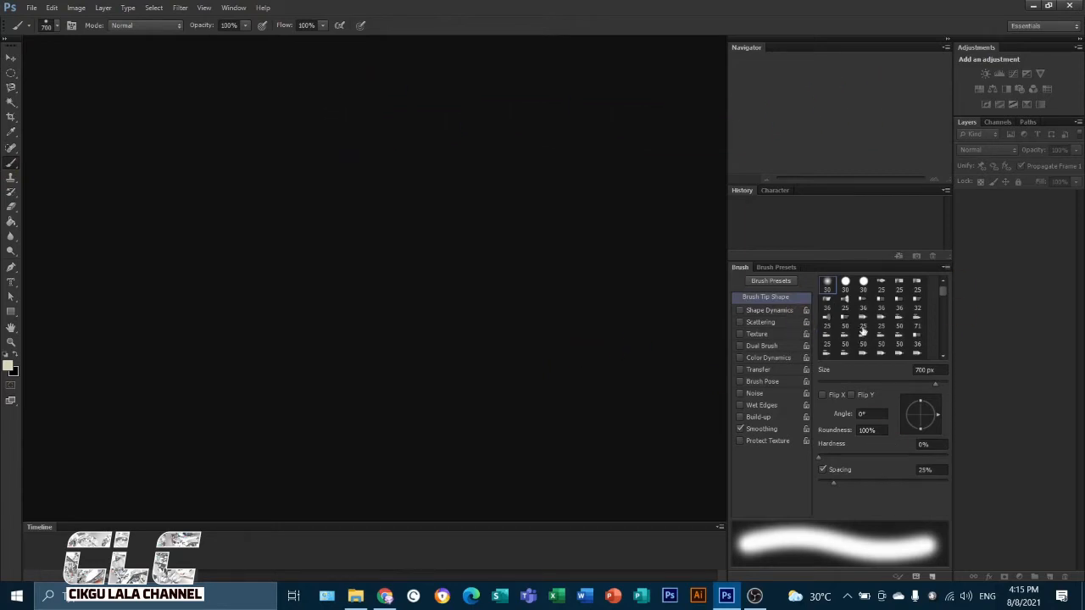
Step: Browse through the available brush tip shapes, from the default tips to the extra installed ones
scroll(862, 337, "down", 10)
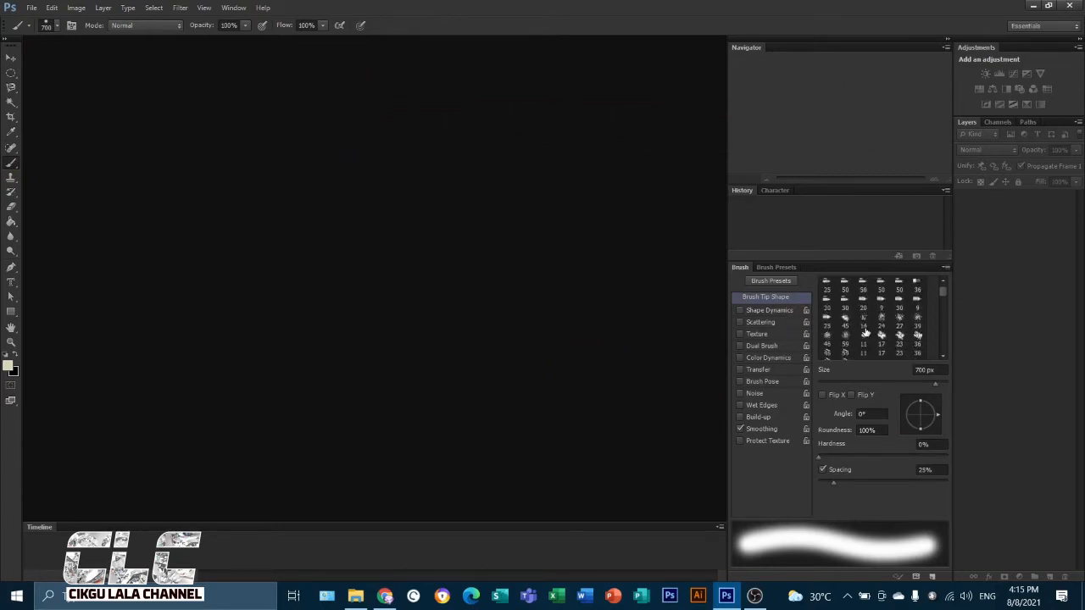
scroll(876, 332, "down", 1)
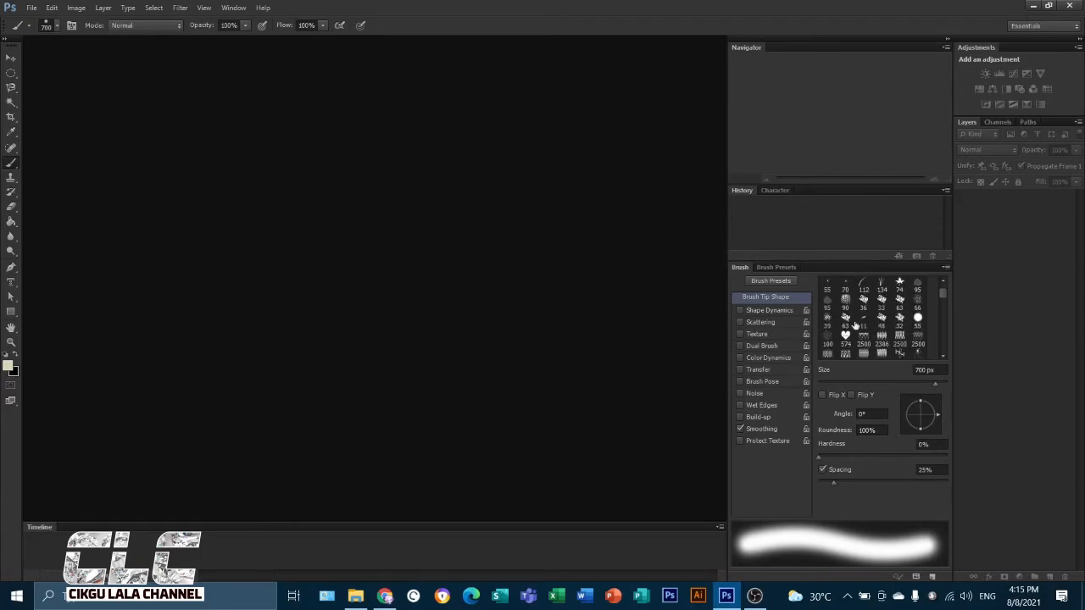
left_click(942, 301)
mouse_move(944, 297)
left_mouse_down()
mouse_move(940, 326)
mouse_move(948, 287)
mouse_move(939, 322)
left_mouse_up()
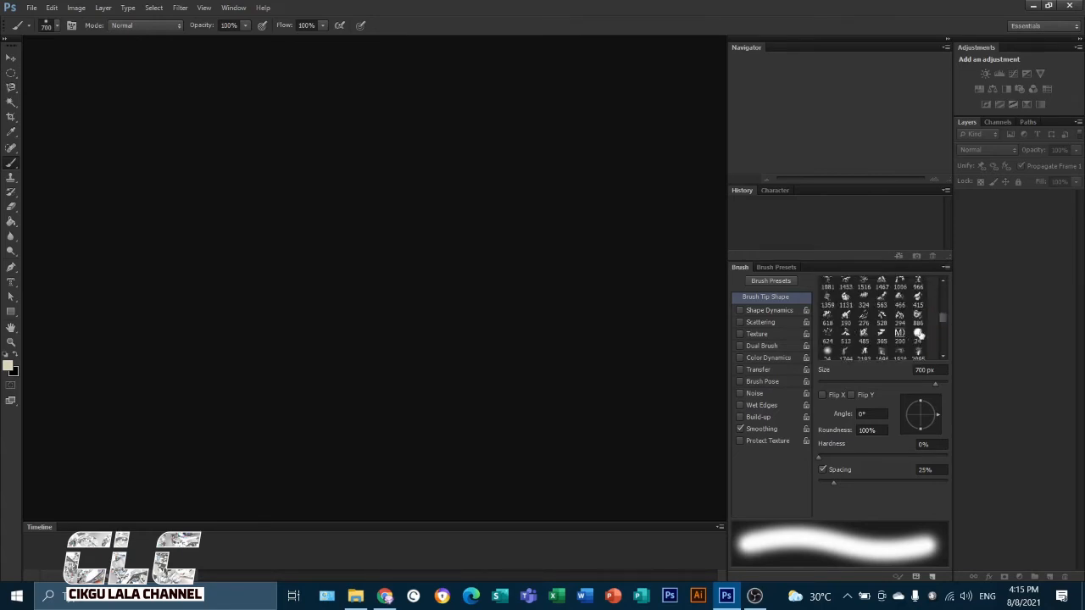
left_click(943, 325)
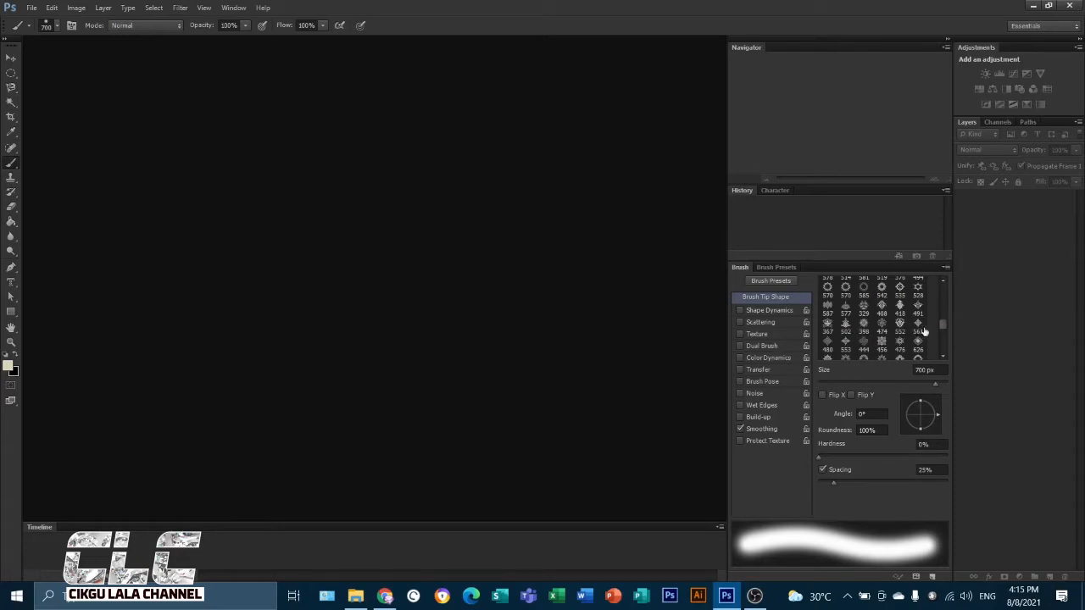
left_click_drag(944, 329, 945, 342)
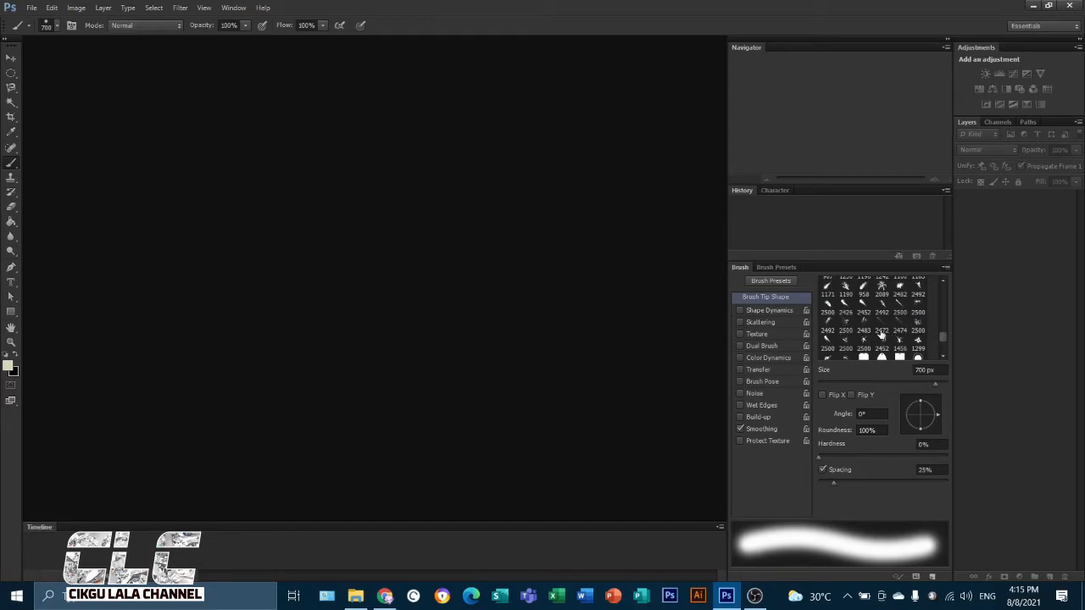
Step: Switch to Chrome and open the brusheezy.com/patterns page in a new tab
left_click(384, 596)
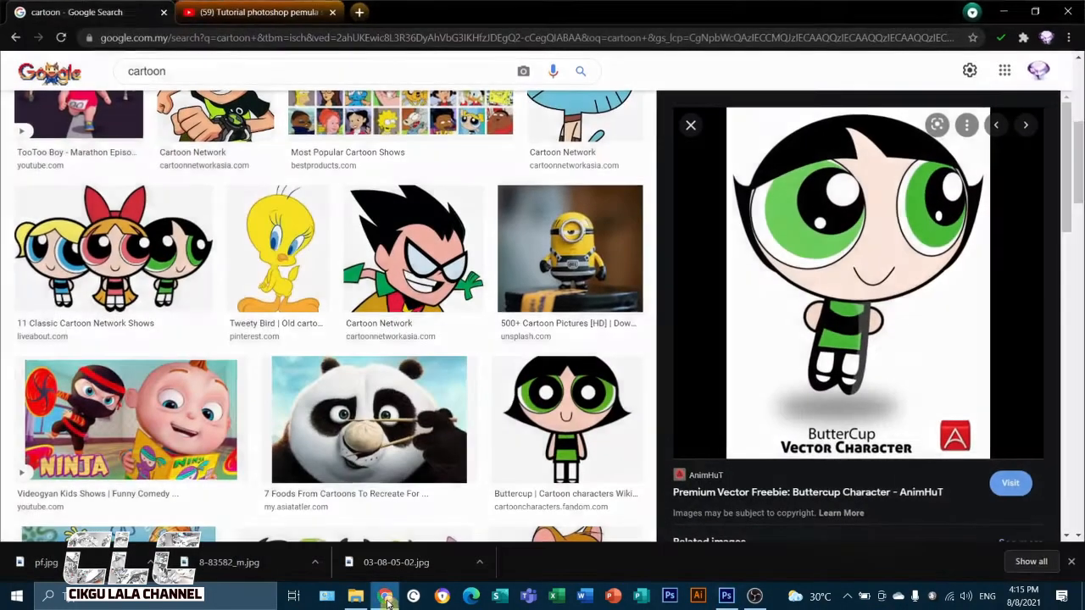
left_click(359, 12)
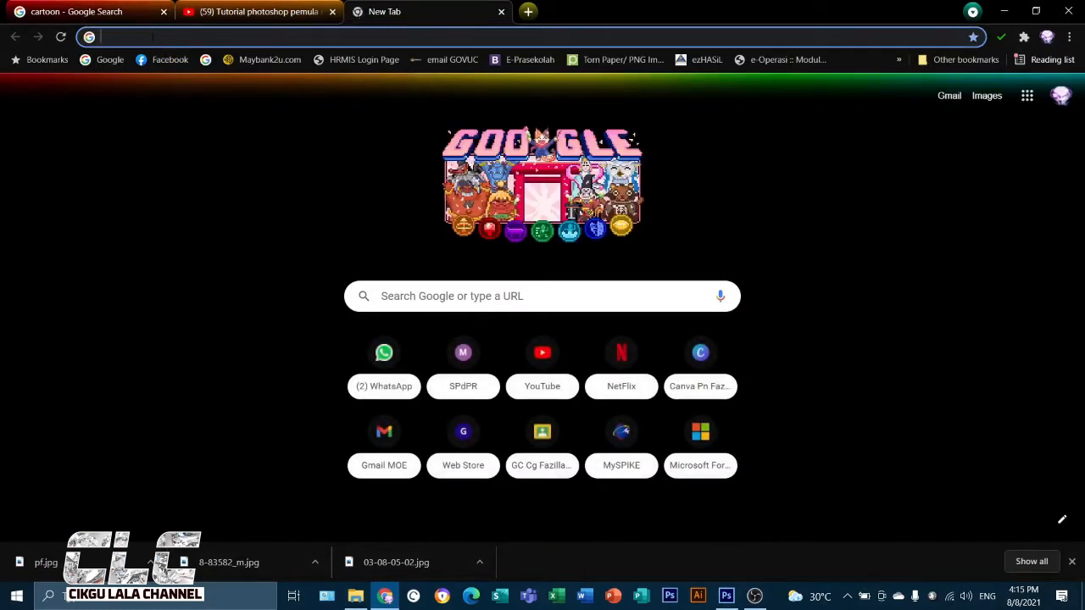
type("br")
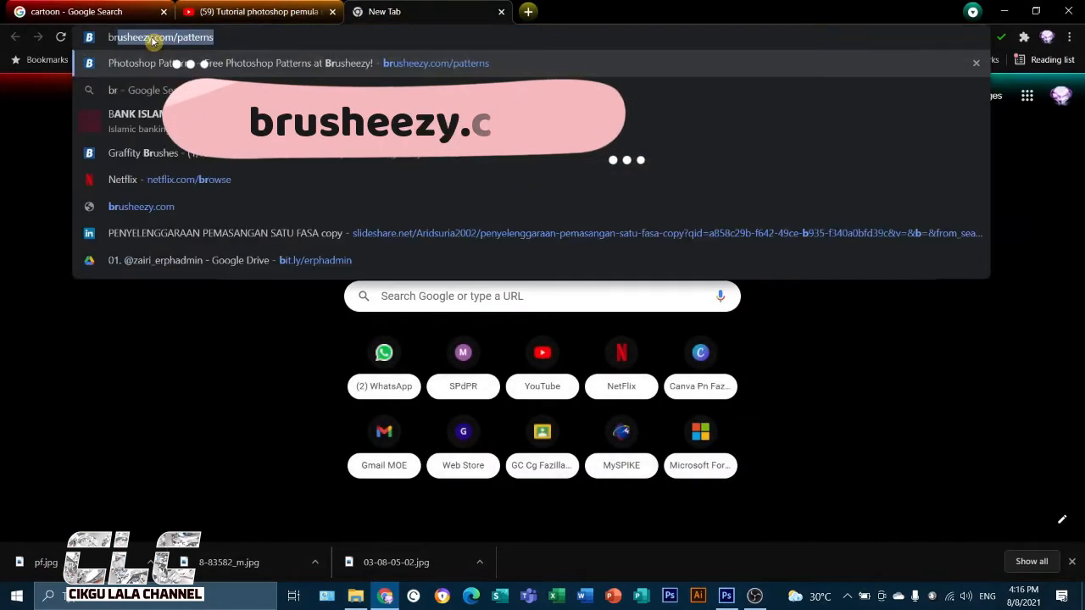
type("u")
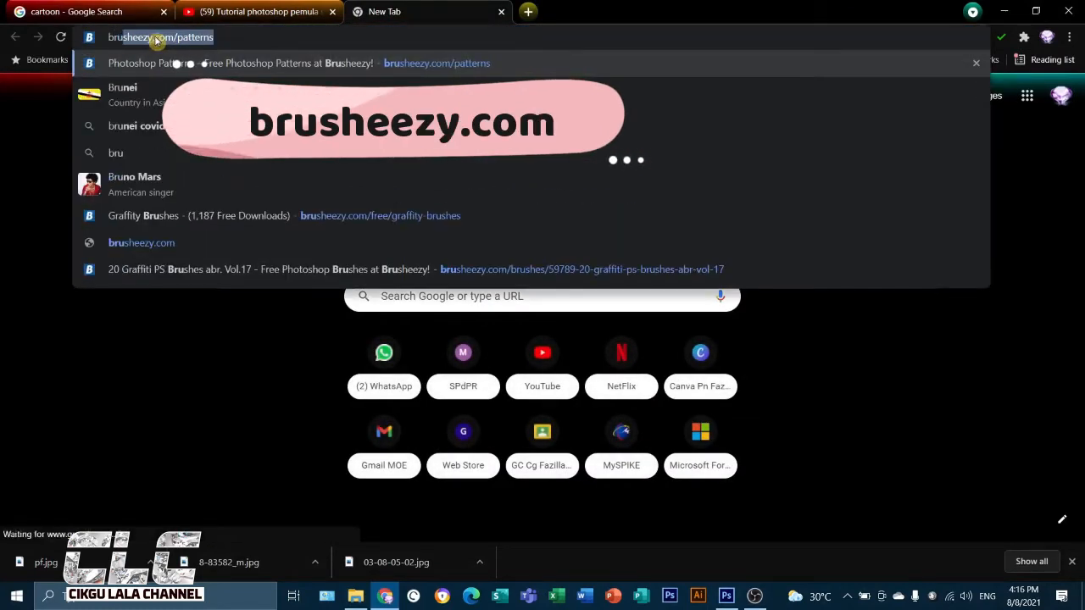
left_click(286, 59)
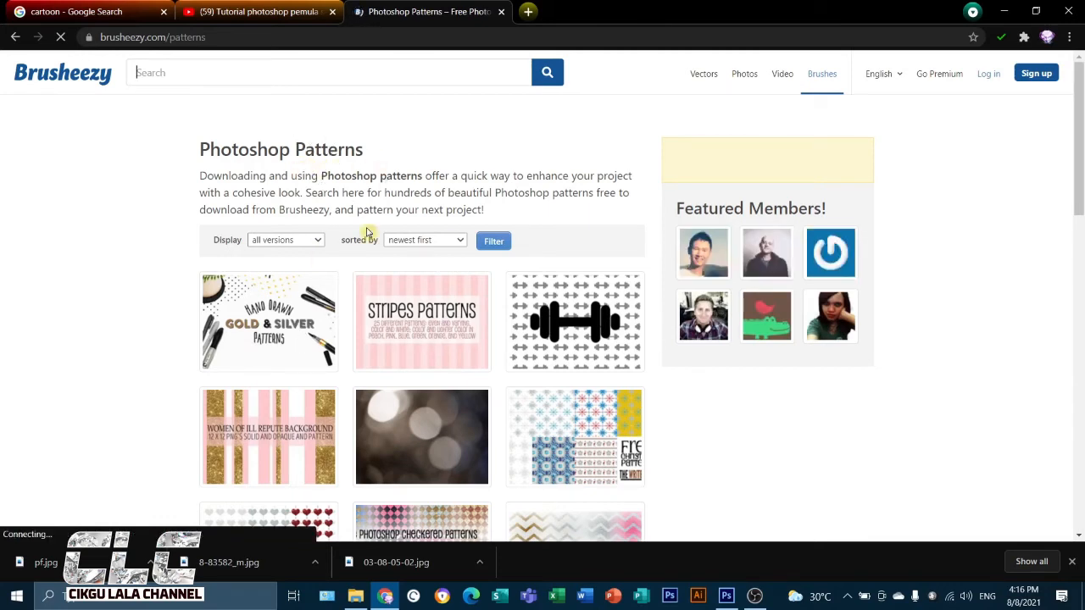
Step: Look over the Photoshop Patterns listing, and open Brusheezy's main Brushes page
scroll(380, 285, "down", 6)
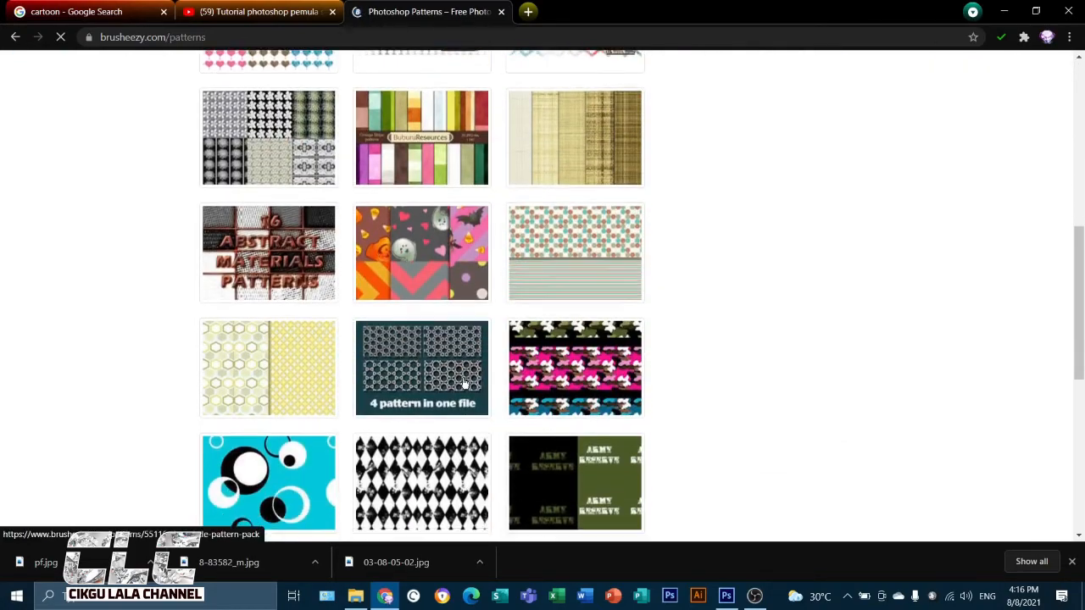
scroll(464, 384, "down", 5)
scroll(416, 435, "up", 7)
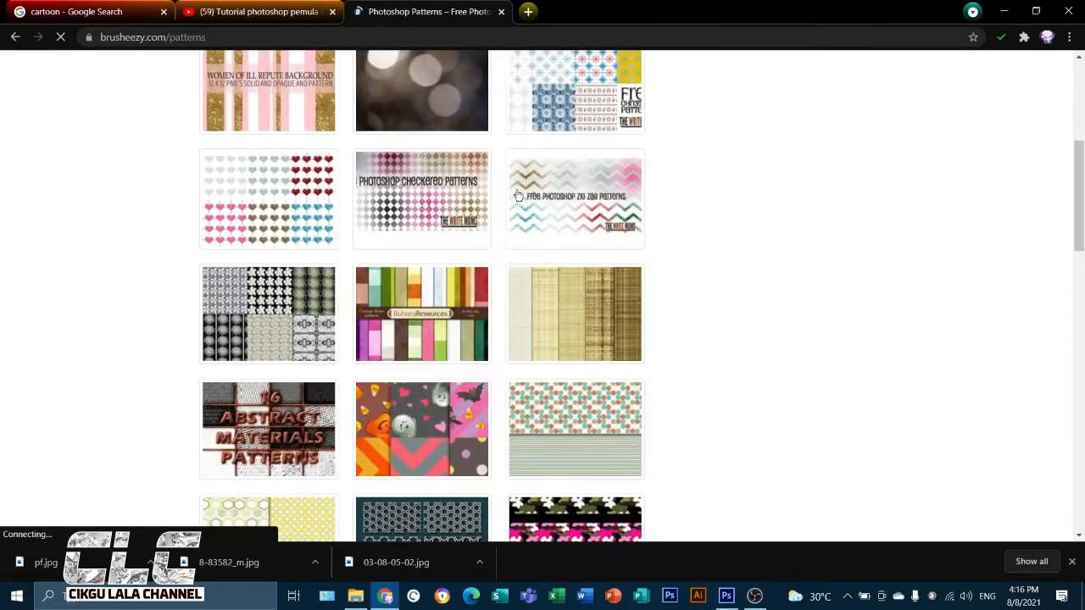
scroll(448, 284, "up", 4)
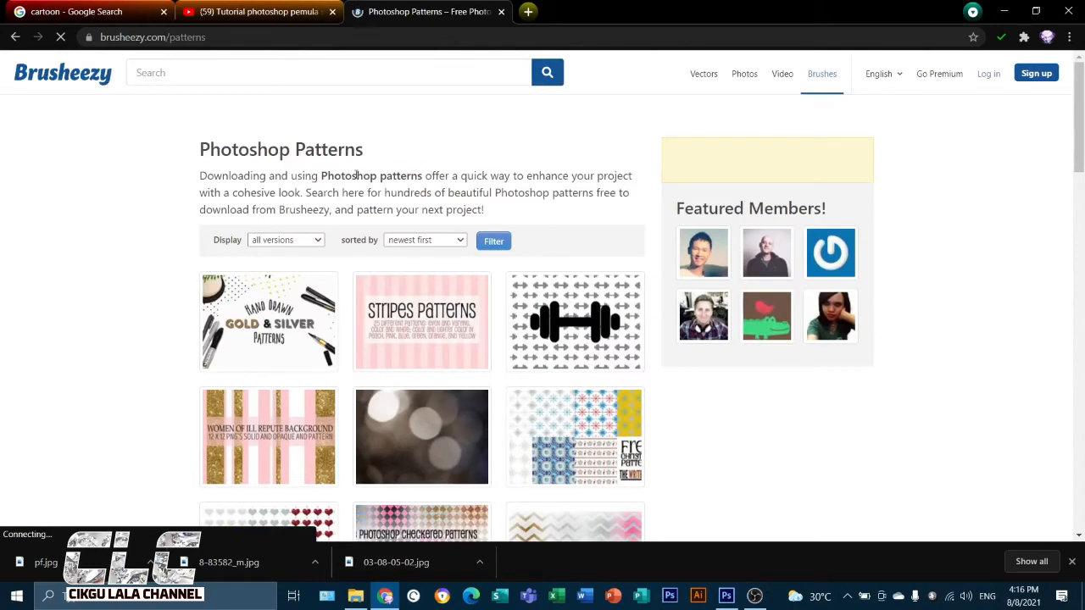
left_click(816, 77)
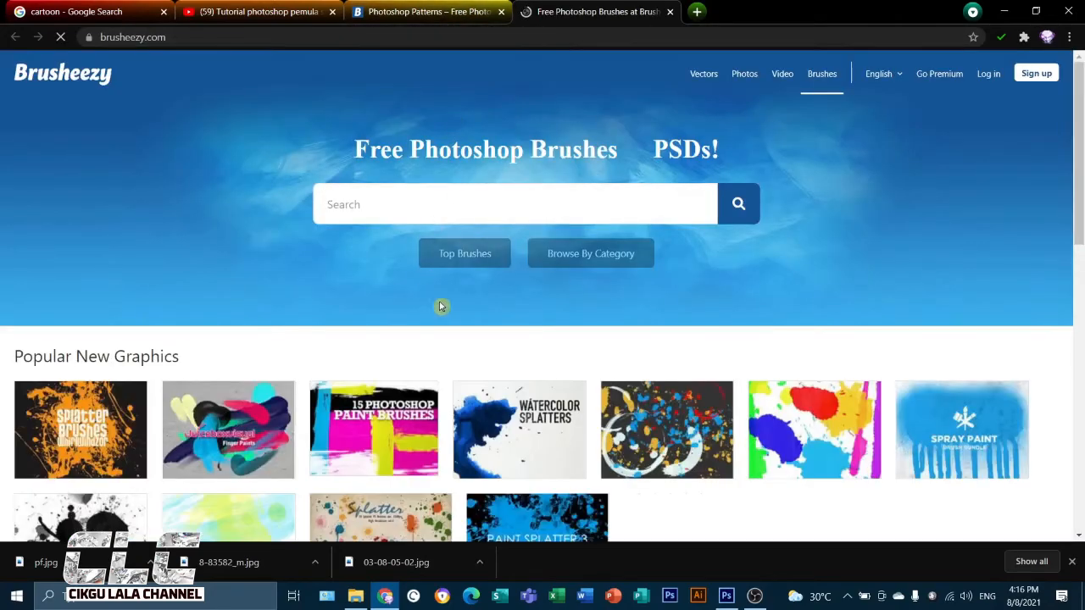
Step: Browse the Popular New Graphics and open the Watercolor Splatters & Drips Brushes page
scroll(503, 365, "down", 4)
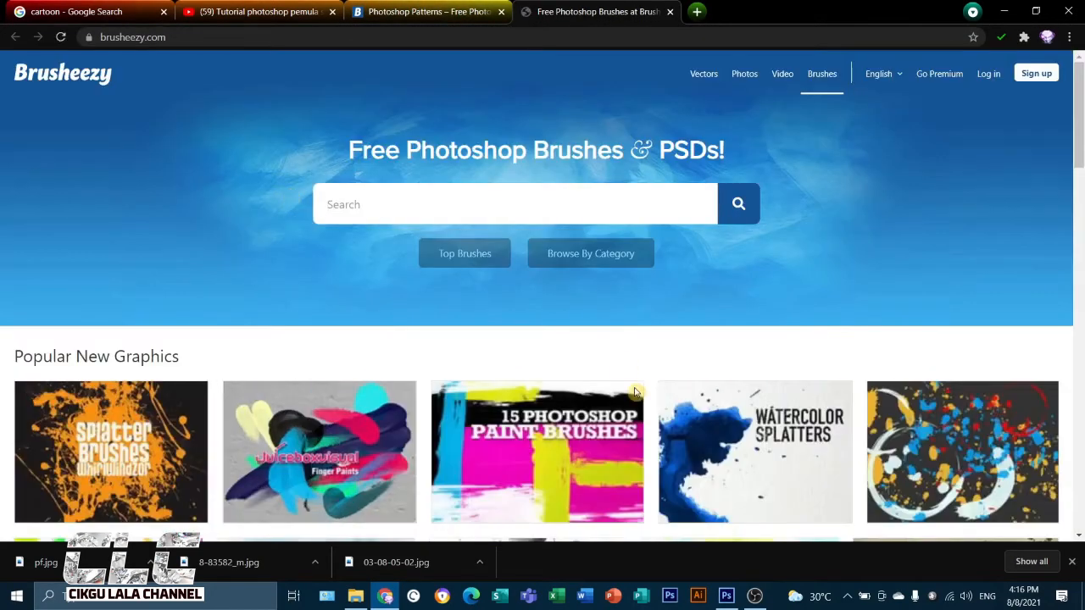
scroll(635, 391, "down", 2)
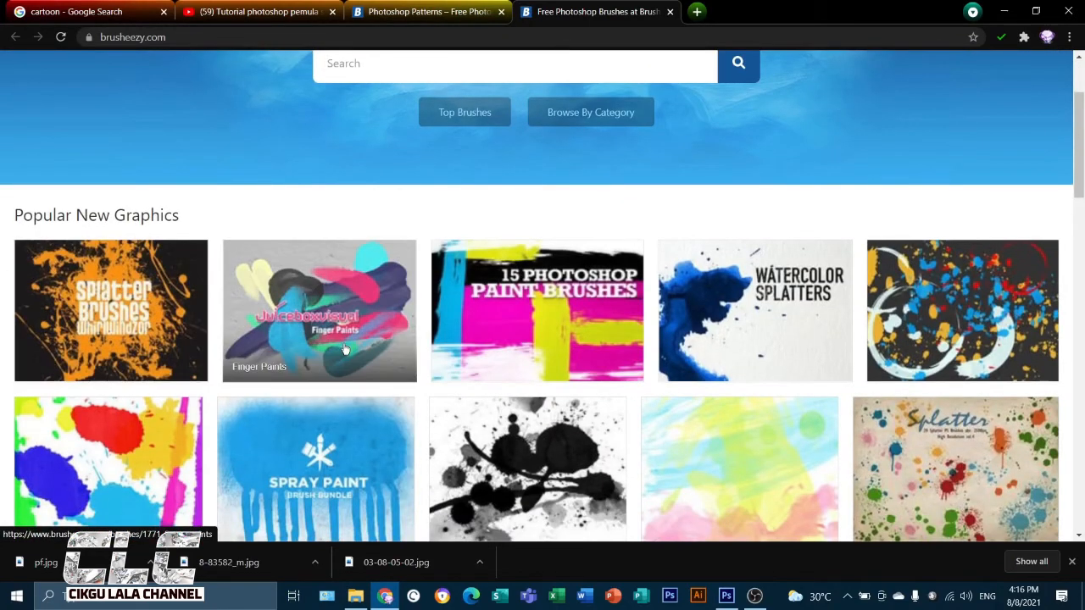
scroll(848, 331, "down", 3)
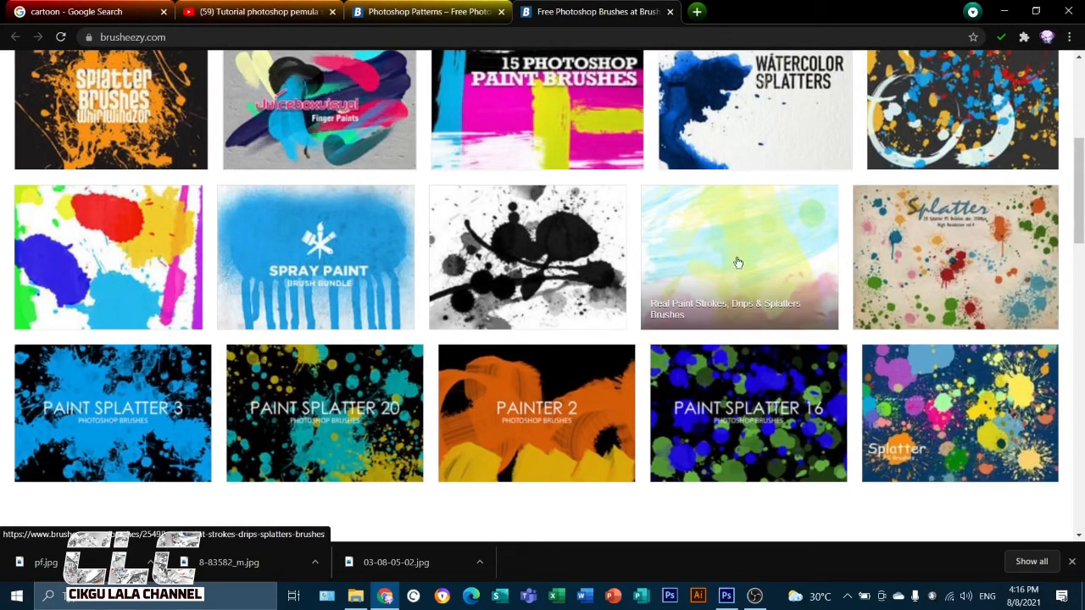
left_click(100, 288)
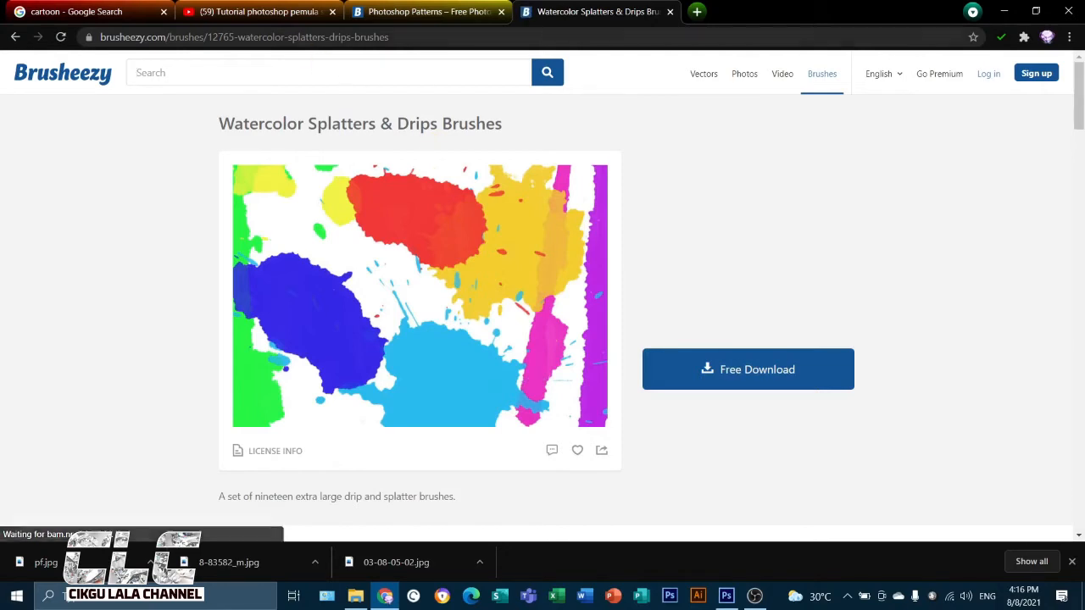
Step: Return to the Photoshop Patterns tab, search Brusheezy for "gradient" and look through the results
left_click(415, 13)
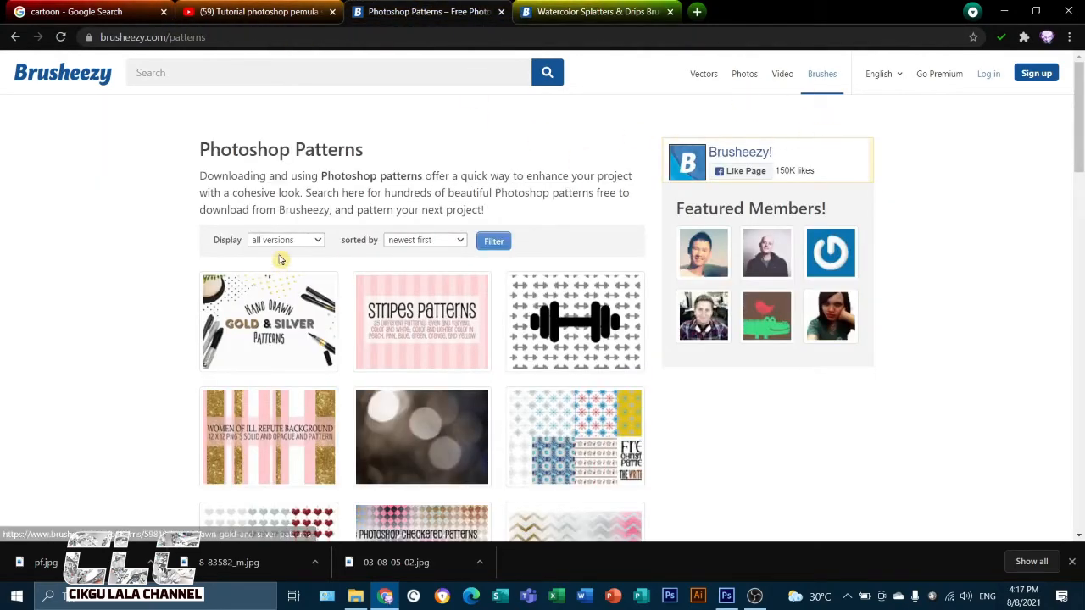
left_click(218, 71)
left_click(215, 151)
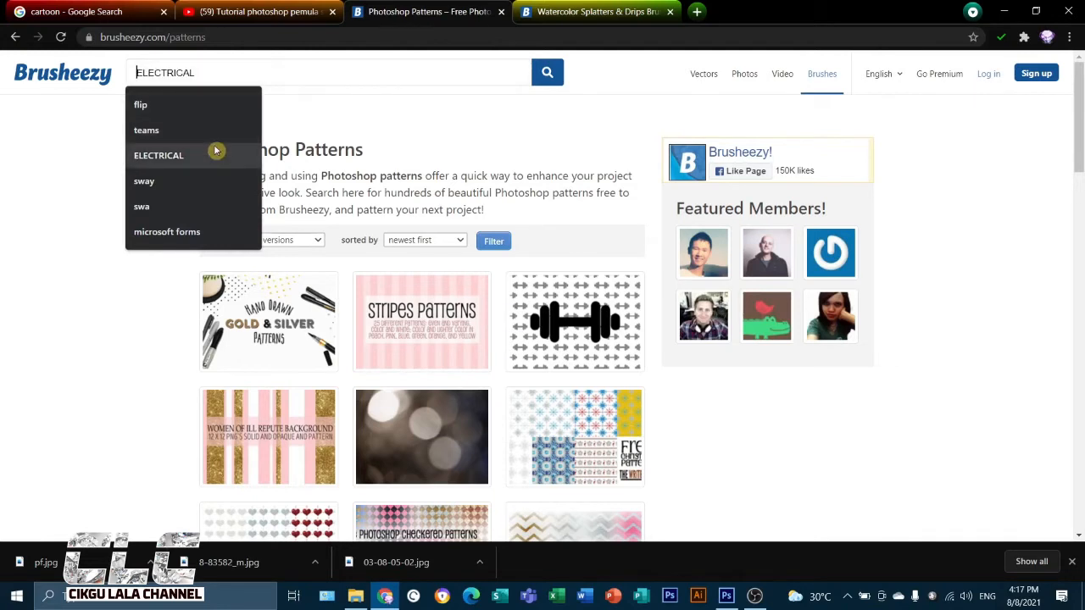
key("ctrl+a")
type("gr")
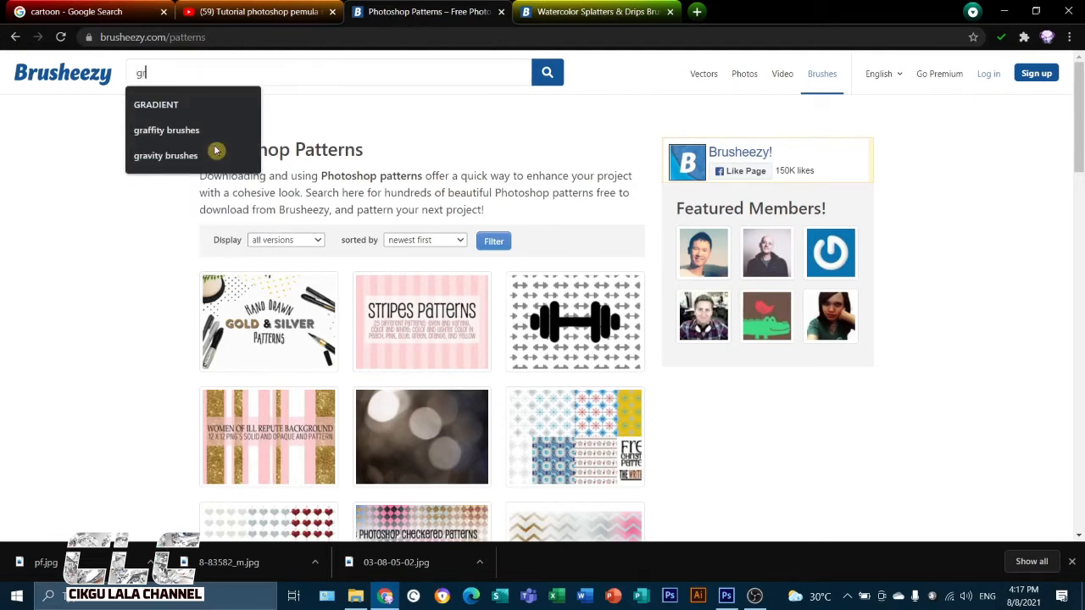
type("ad")
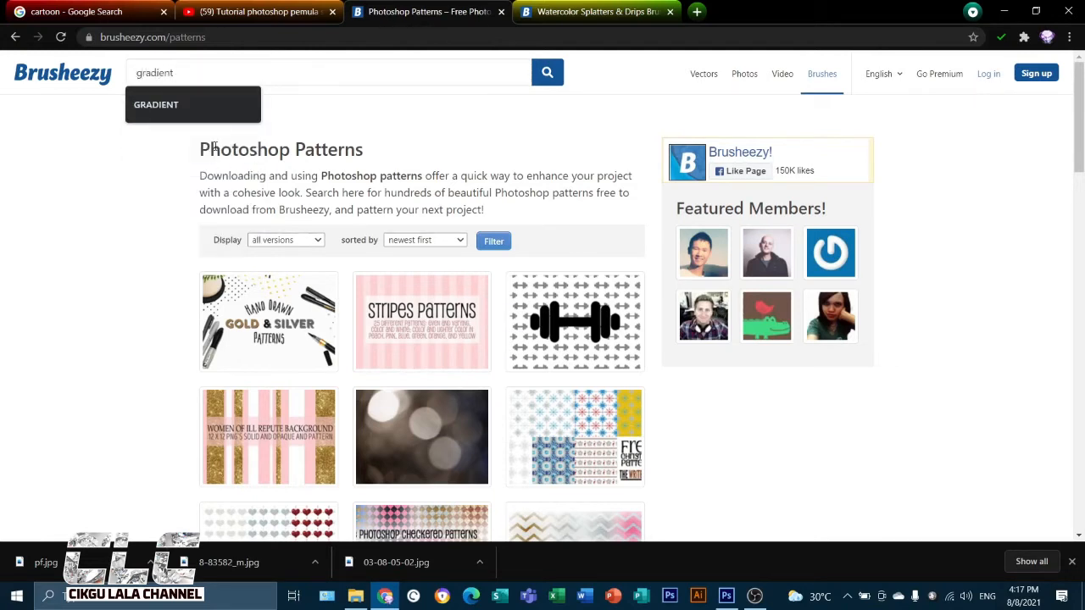
type("ient")
key("Return")
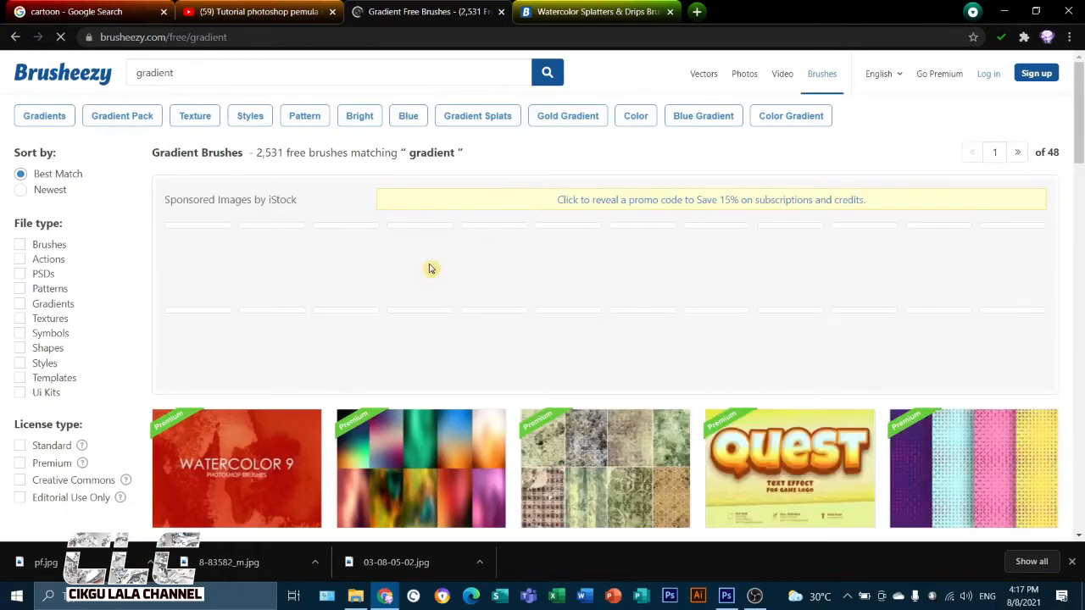
scroll(430, 268, "down", 3)
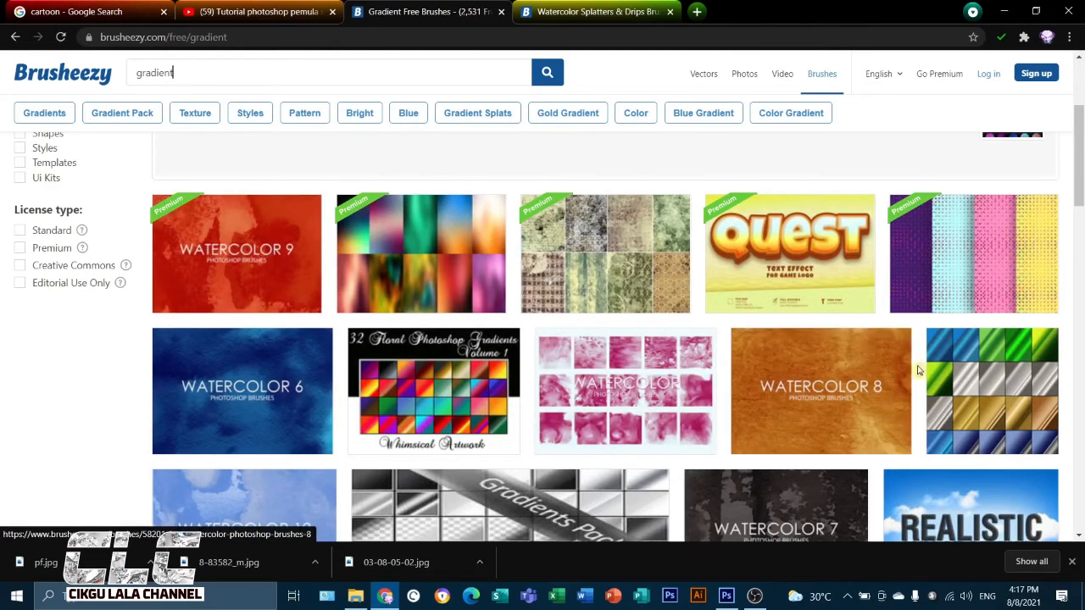
scroll(814, 390, "down", 2)
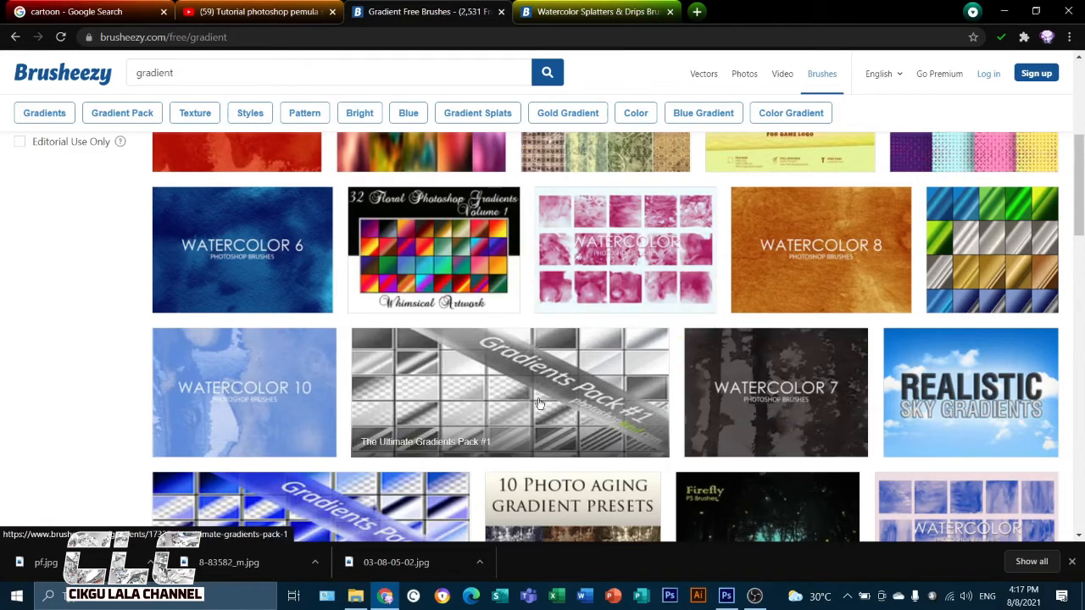
Step: Switch back to Photoshop, open the Preset Manager and display its Gradients presets
left_click(726, 596)
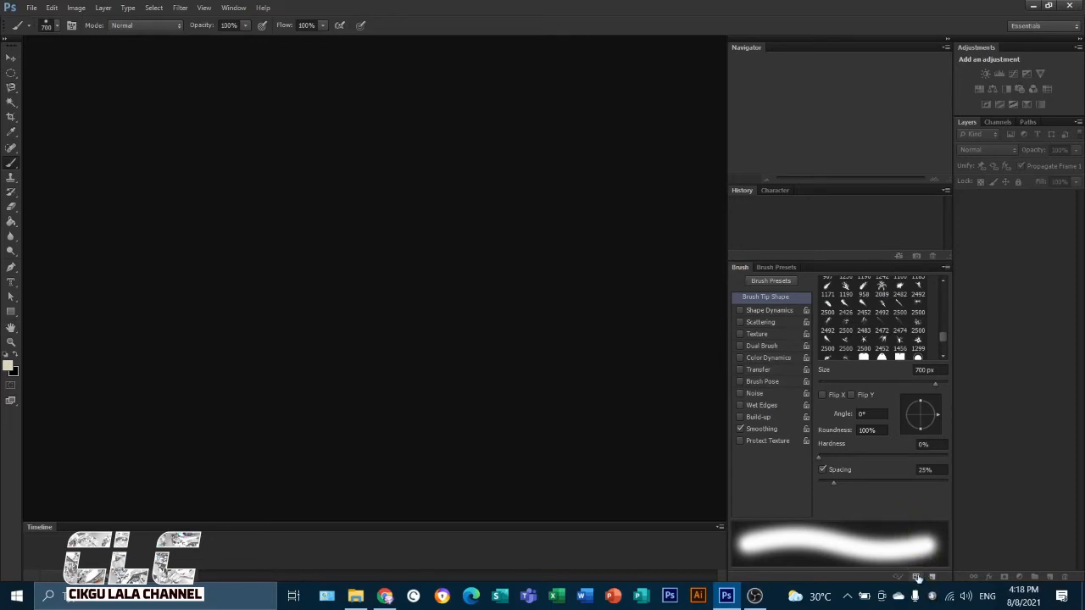
left_click(916, 578)
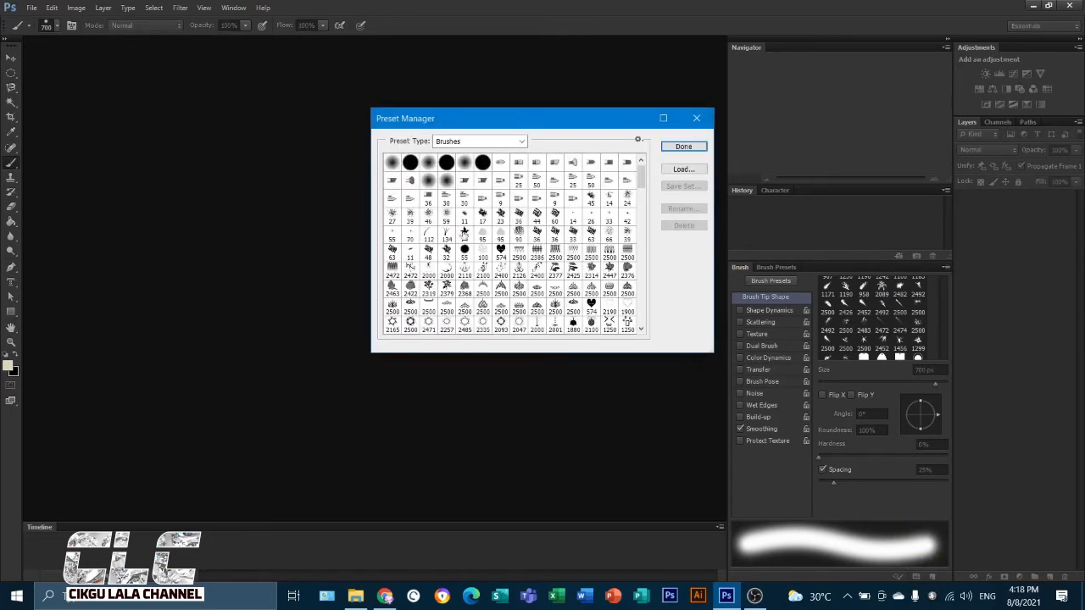
left_click(522, 146)
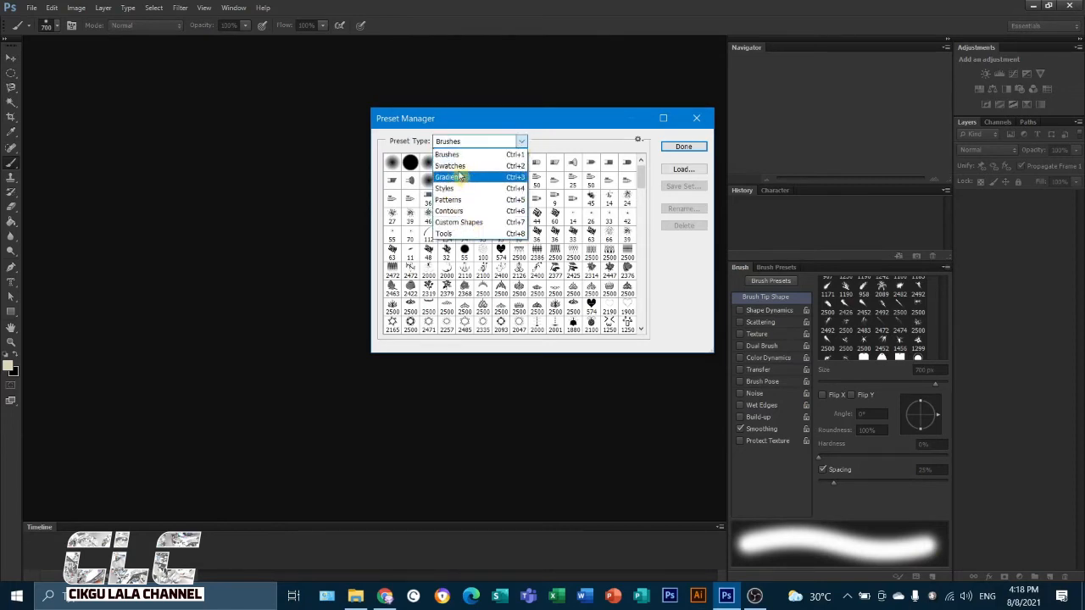
left_click(455, 158)
left_click(522, 142)
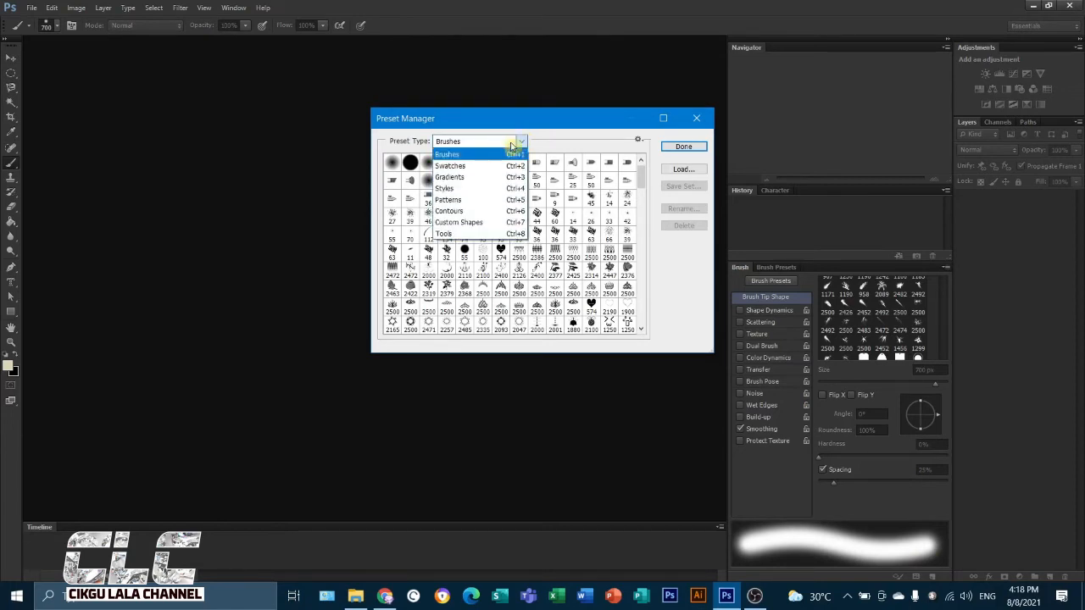
left_click(456, 178)
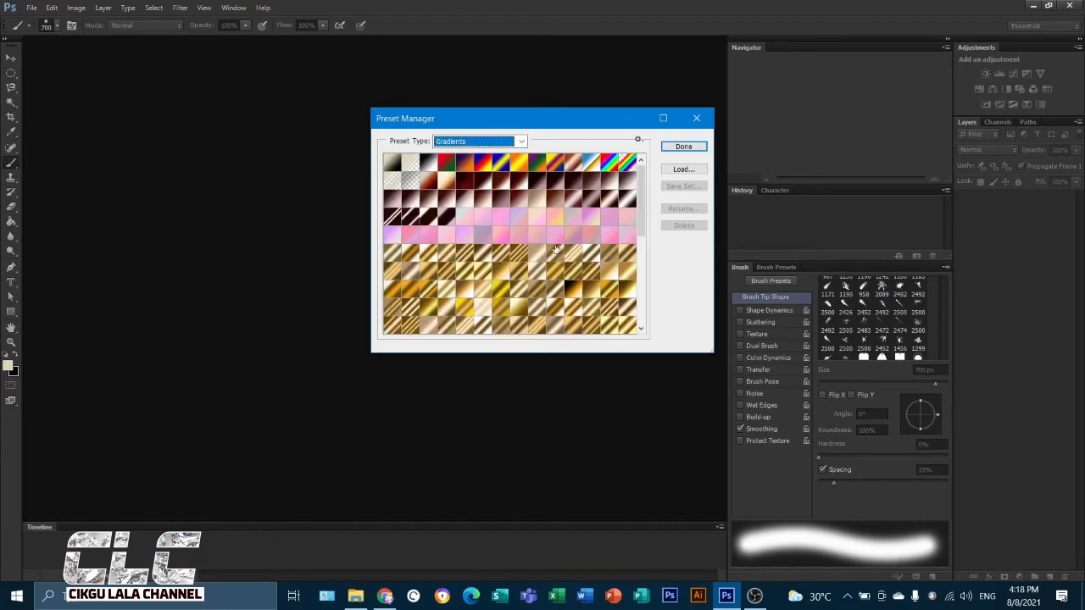
mouse_move(640, 197)
left_mouse_down()
mouse_move(631, 295)
mouse_move(644, 163)
mouse_move(639, 274)
mouse_move(609, 297)
mouse_move(642, 287)
mouse_move(653, 200)
left_mouse_up()
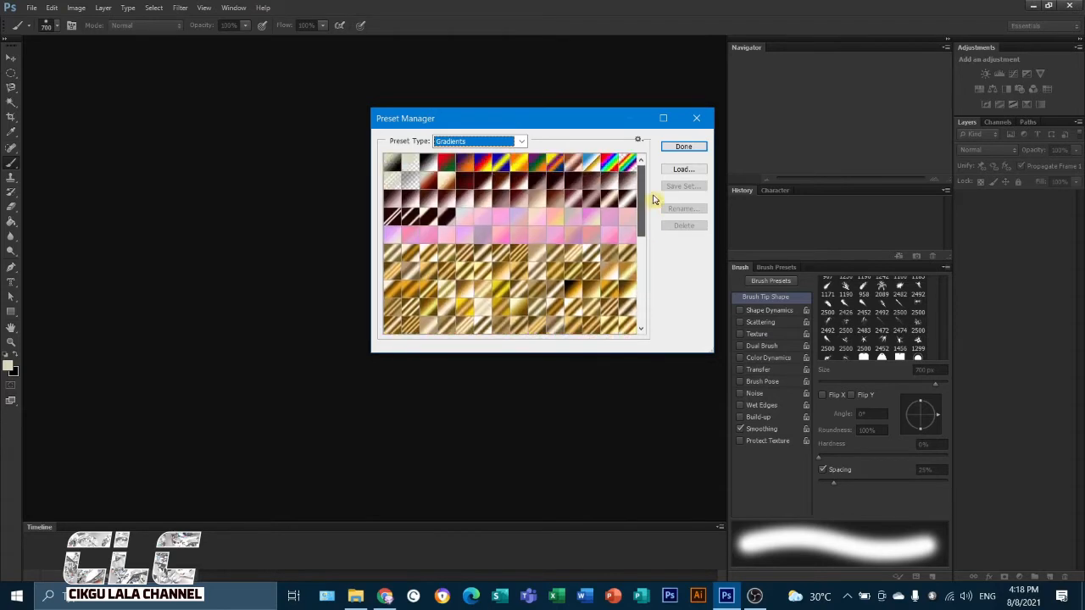
Step: Return the preset type to Brushes and browse to the end of the brush collection
left_click(500, 141)
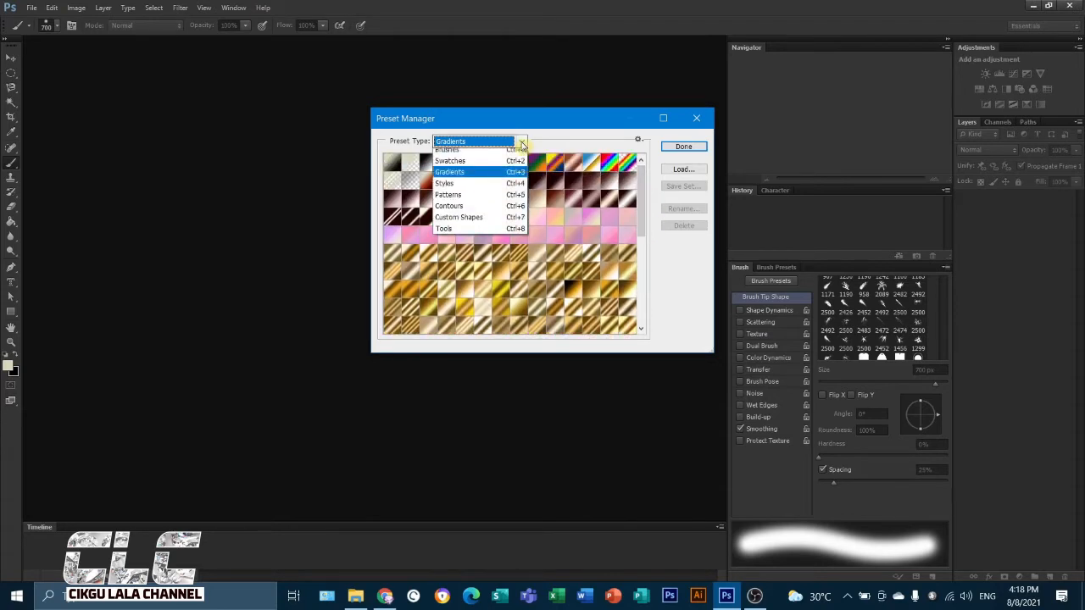
left_click(481, 200)
left_click(521, 142)
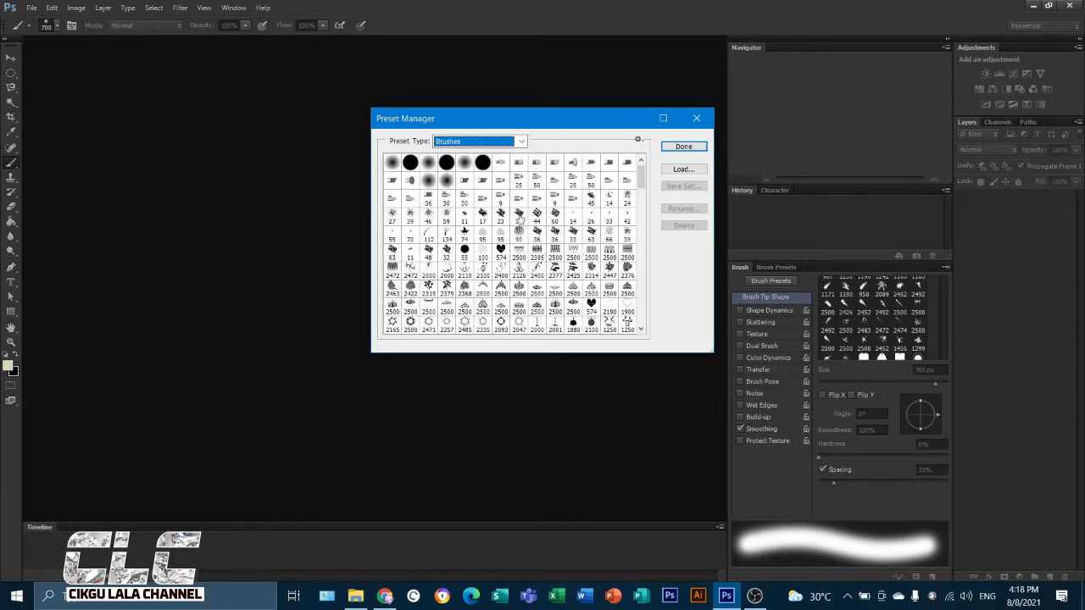
left_click_drag(644, 176, 639, 309)
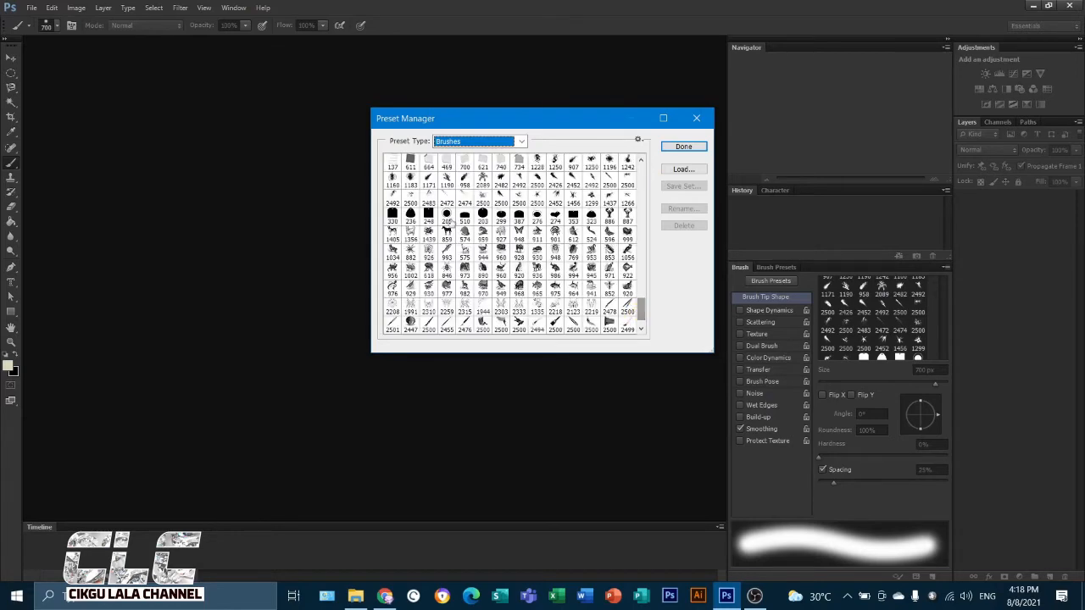
Step: Bring up the dialog for loading ABR brush files, cancel it and close the Preset Manager
left_click(692, 170)
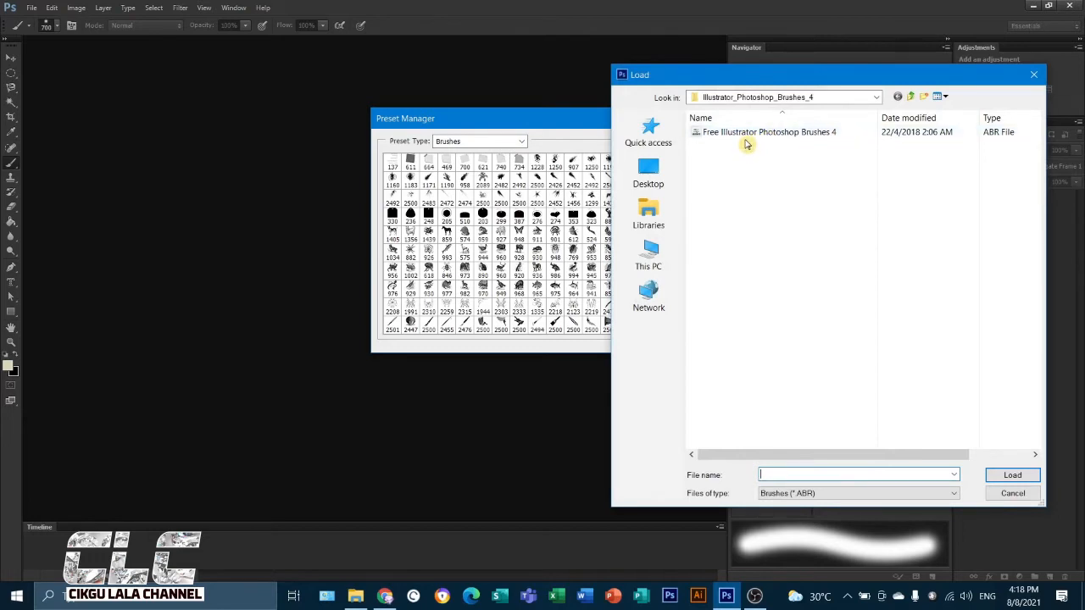
left_click(1009, 493)
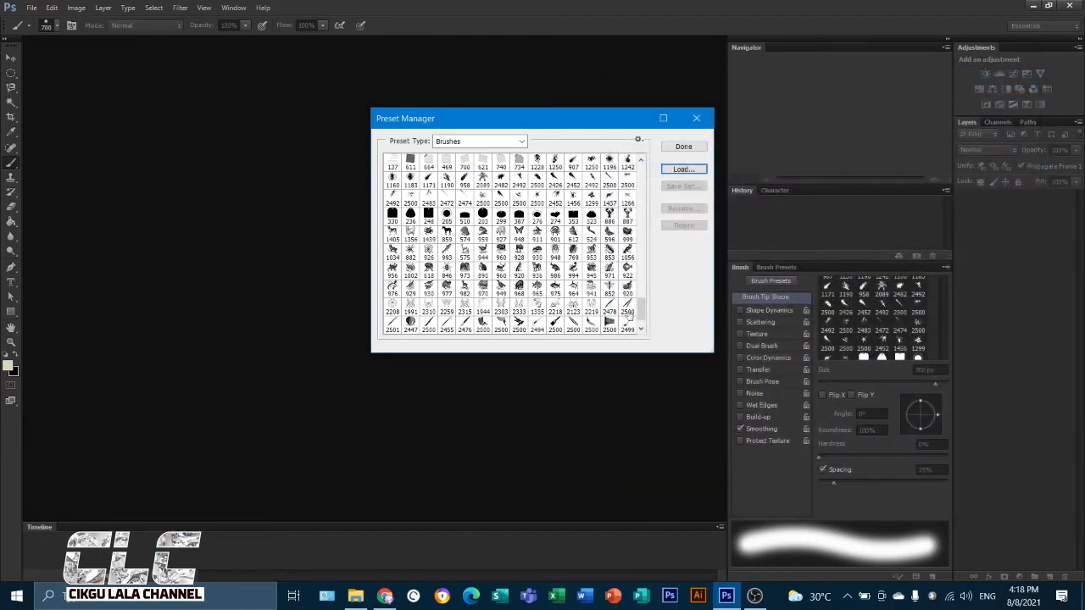
left_click(641, 316)
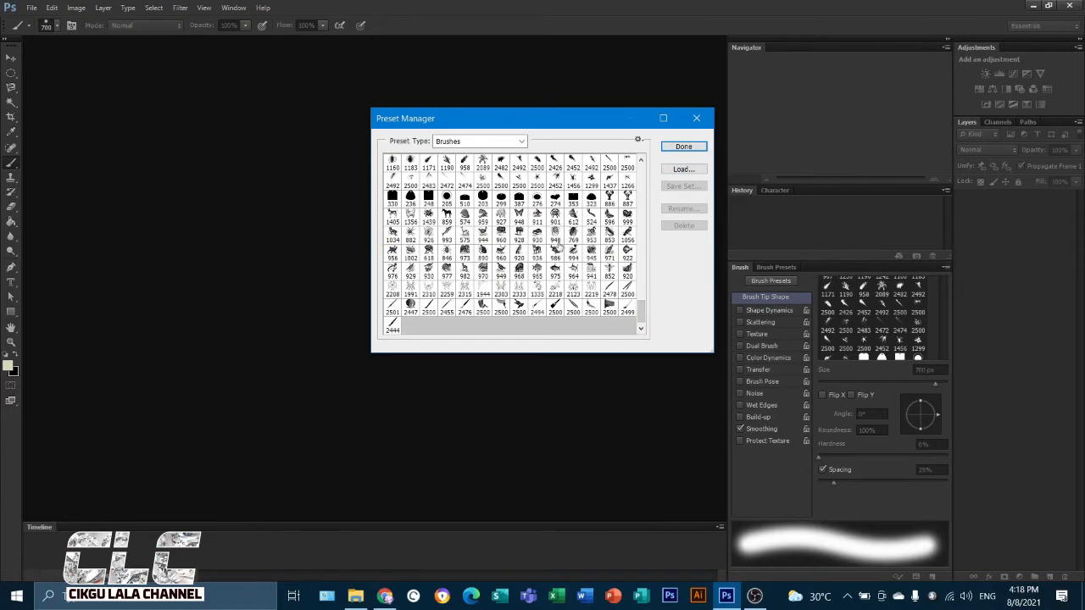
left_click(696, 150)
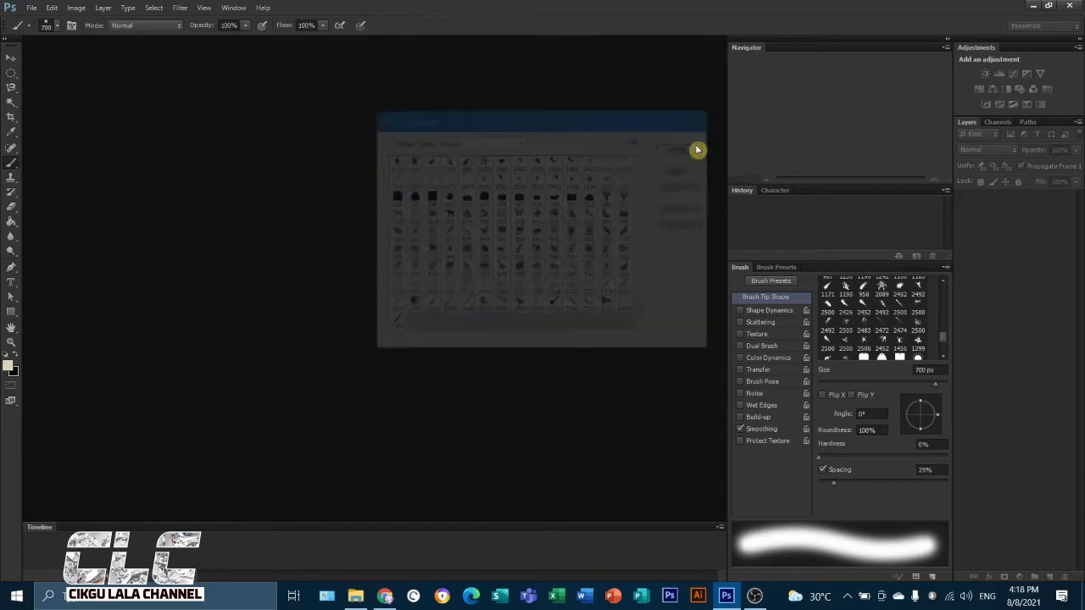
Step: Create a new A4 portrait document at 300 pixels/inch in RGB Color with a white background
left_click_drag(943, 343, 947, 279)
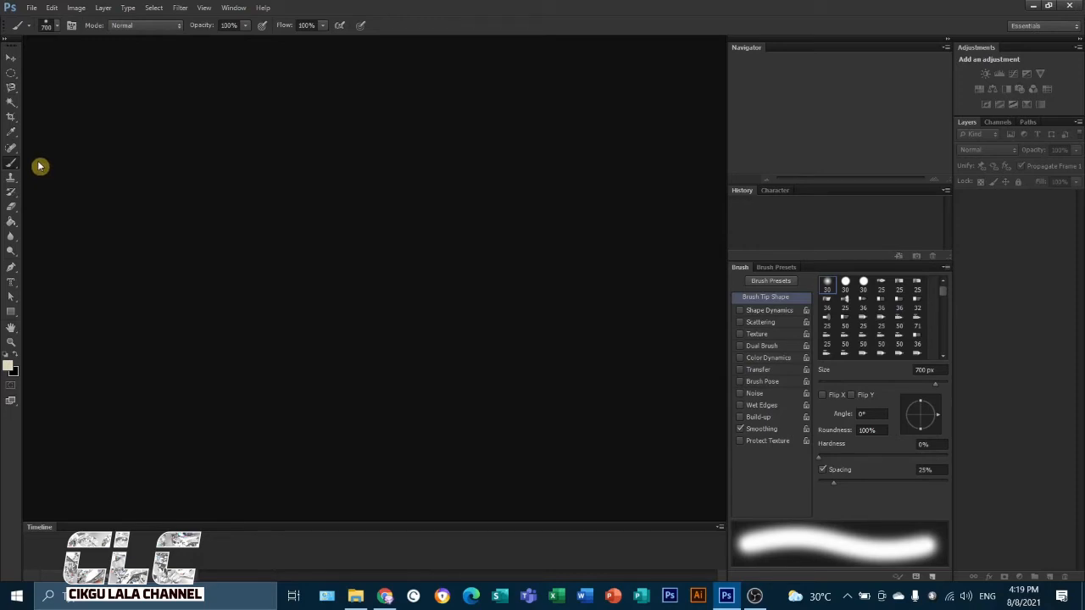
left_click(31, 8)
left_click(161, 23)
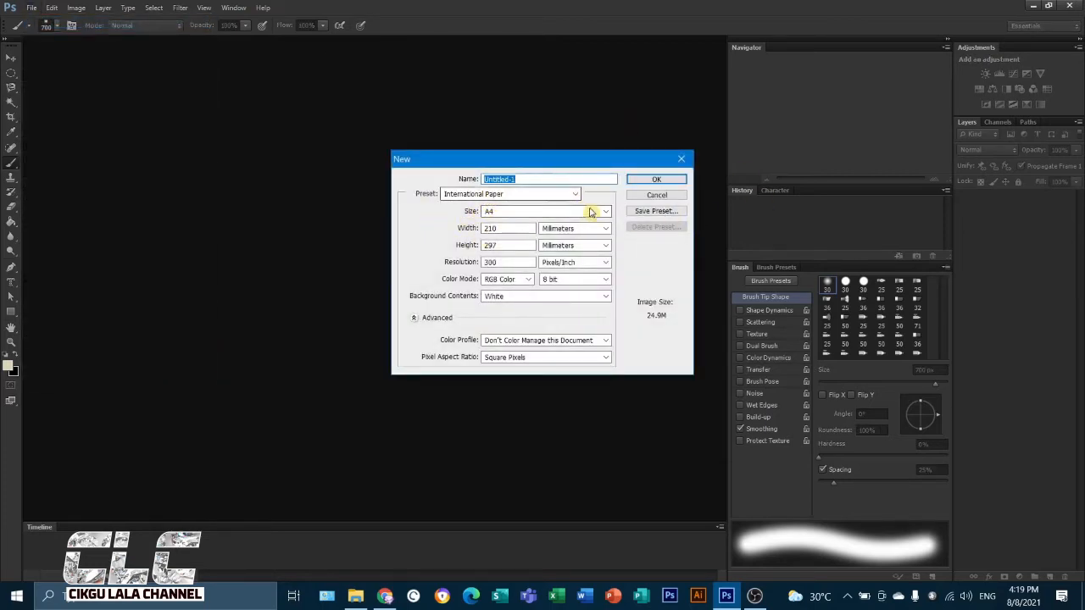
left_click(646, 184)
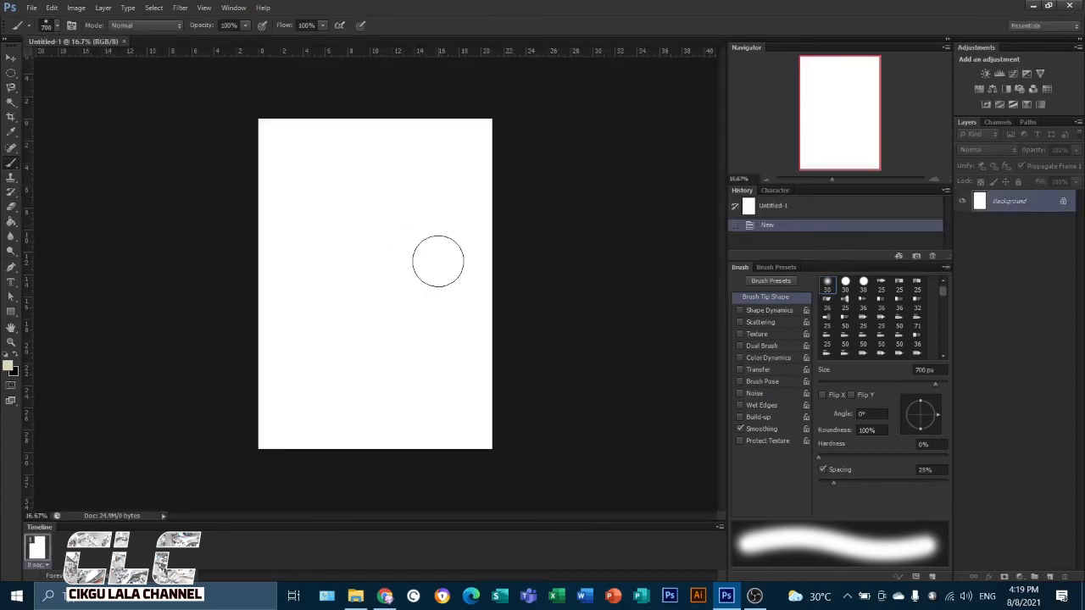
Step: Rotate the whole canvas 90° clockwise into landscape orientation
left_click(9, 61)
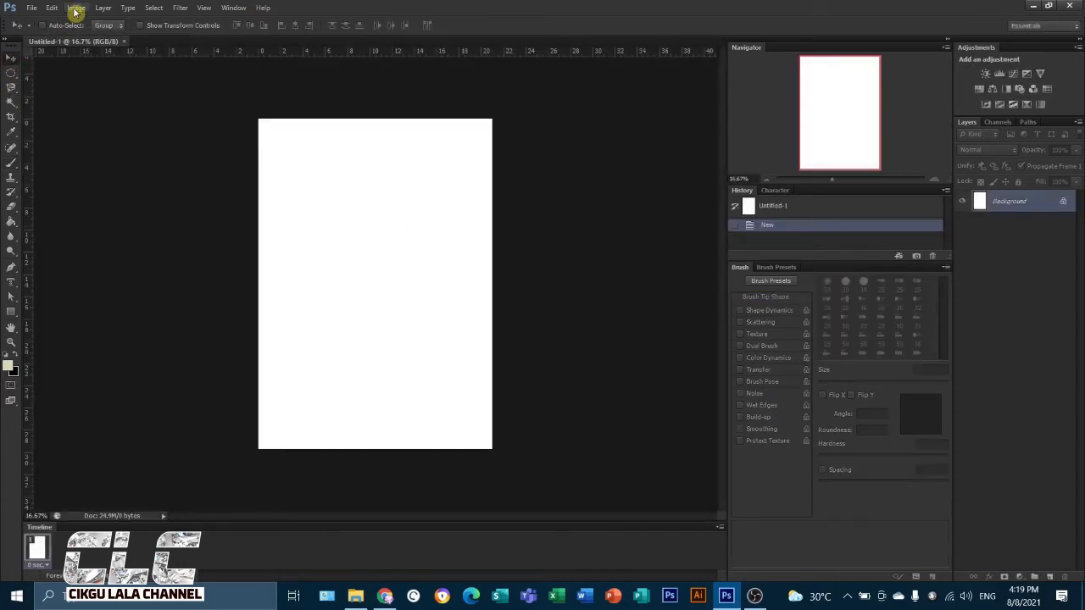
left_click(75, 8)
mouse_move(96, 134)
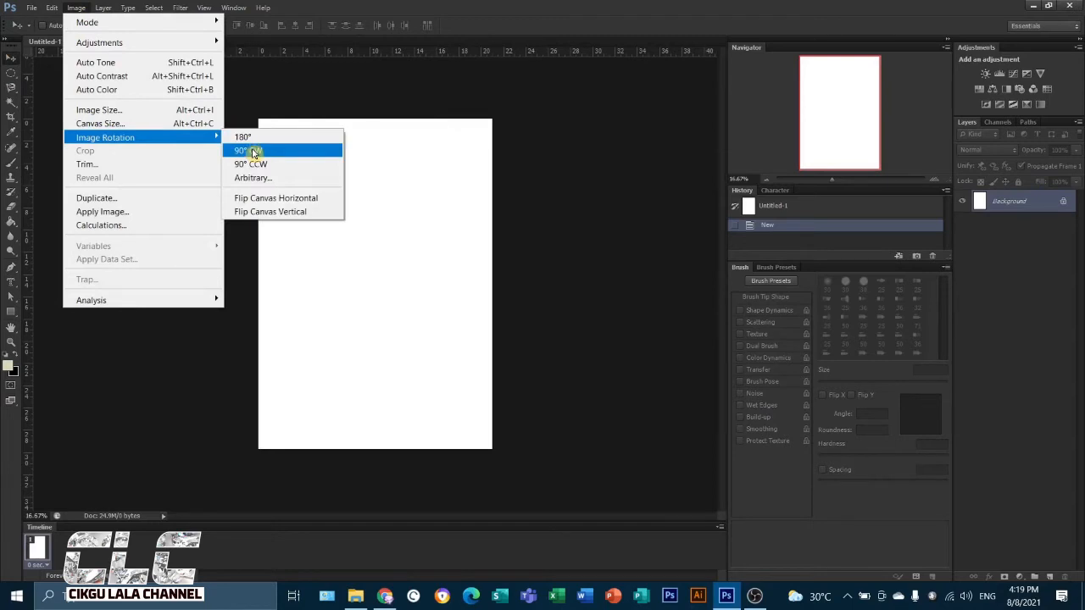
left_click(251, 145)
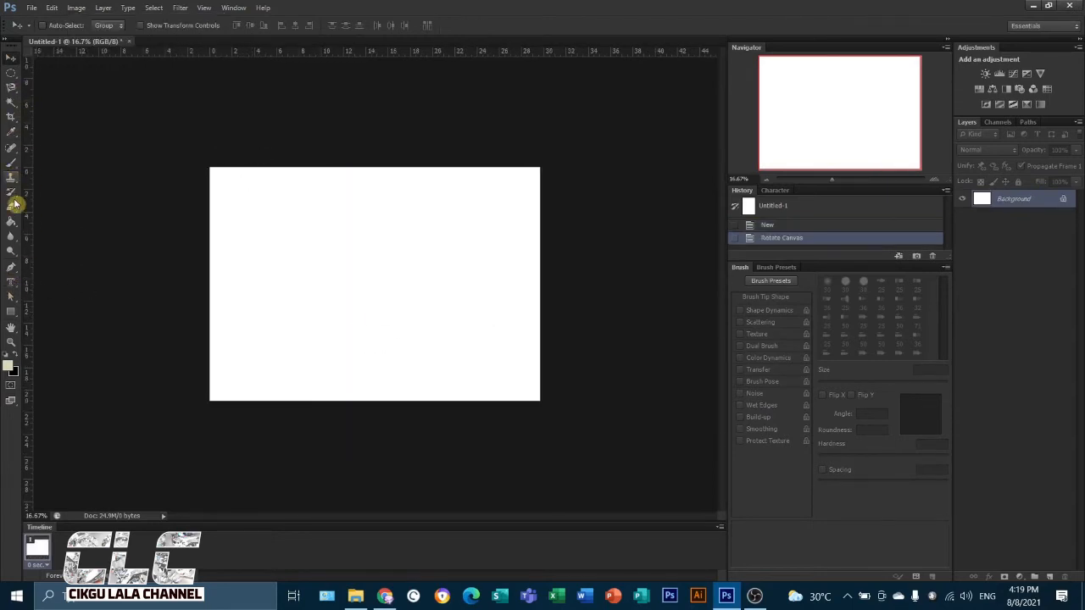
Step: Activate the Brush Tool and choose the 1553 px watercolour splatter tip from the loaded brush tips
left_click(12, 167)
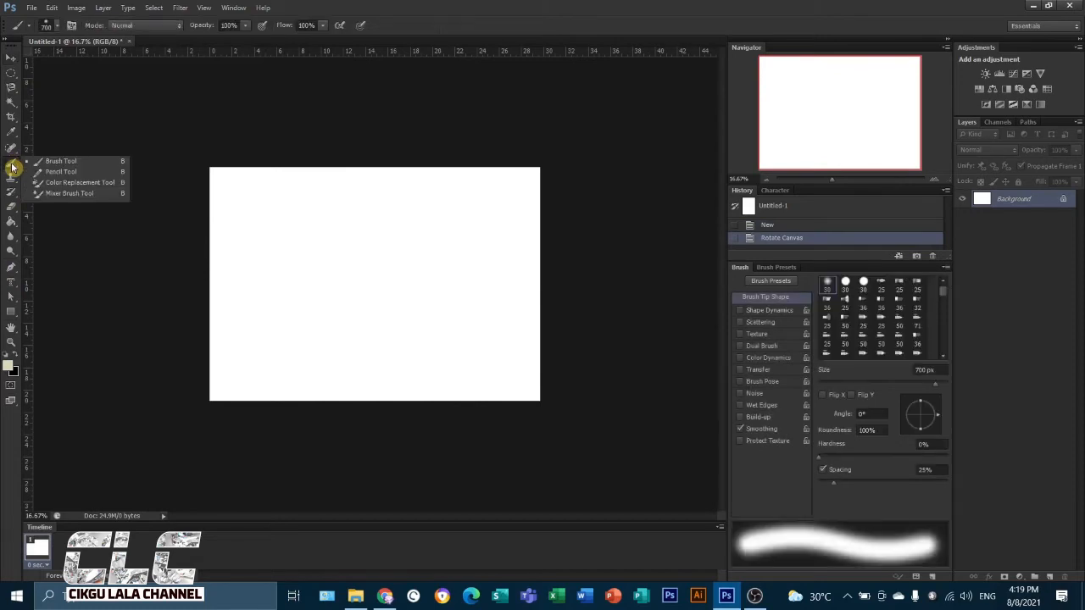
left_click(61, 162)
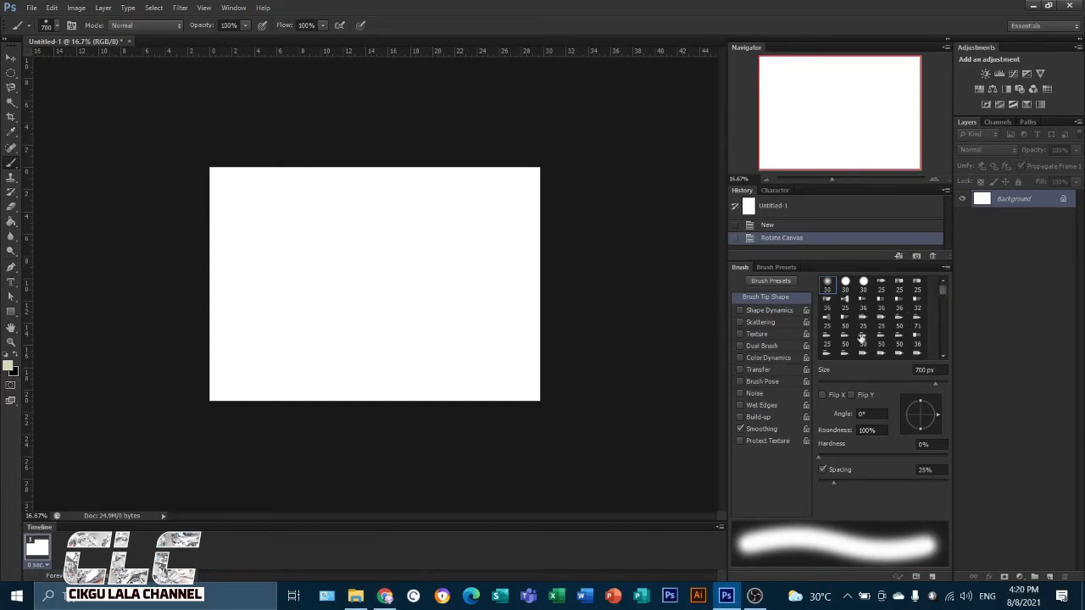
left_click_drag(943, 298, 943, 316)
scroll(882, 331, "down", 3)
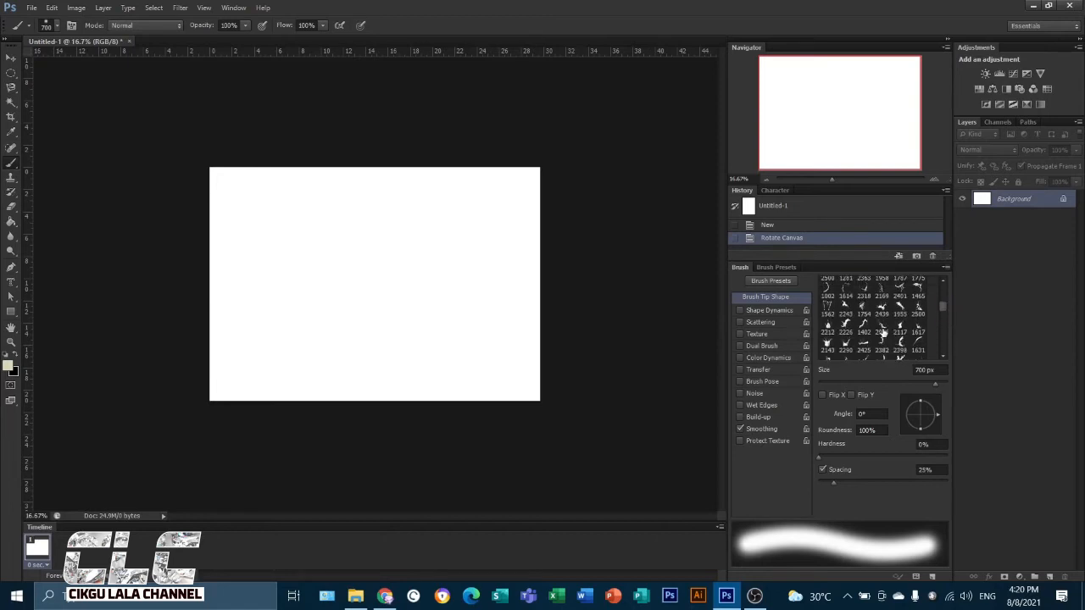
scroll(883, 332, "up", 1)
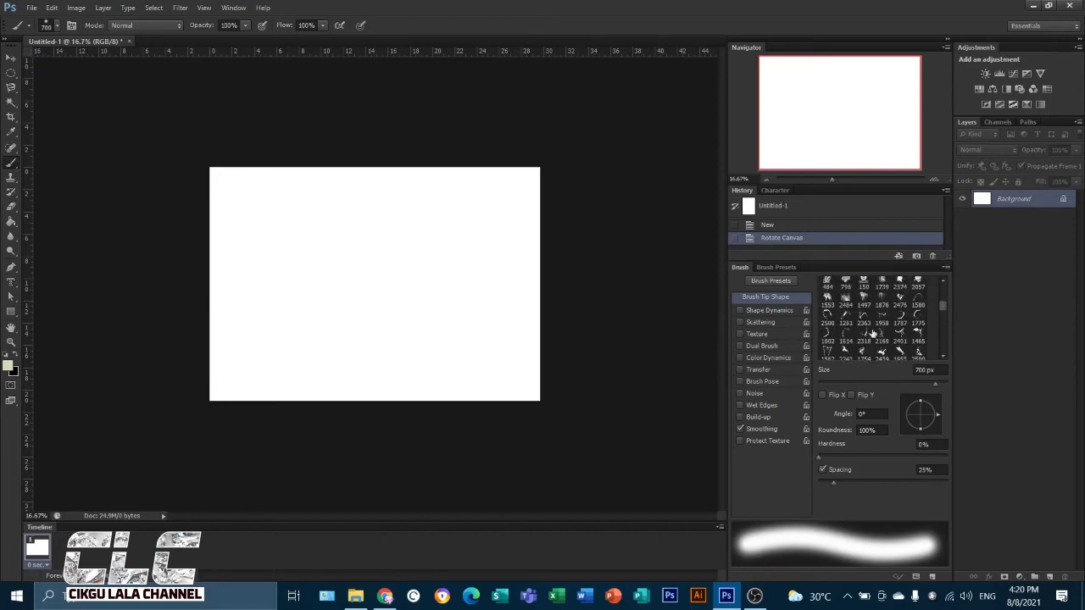
left_click(827, 300)
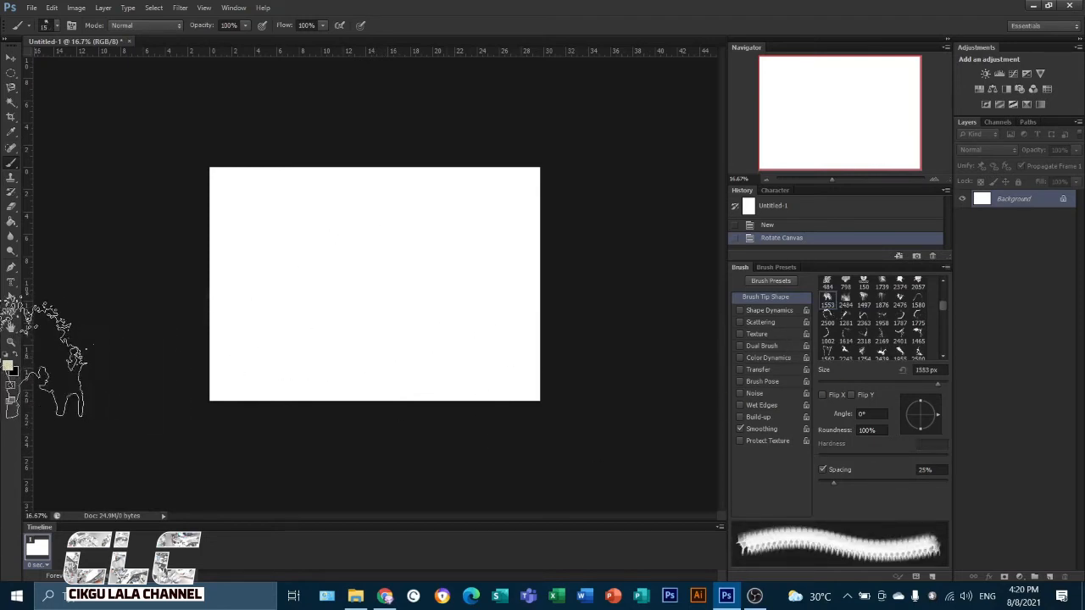
Step: Set the foreground color to bright cyan blue, #11bef0
left_click(9, 368)
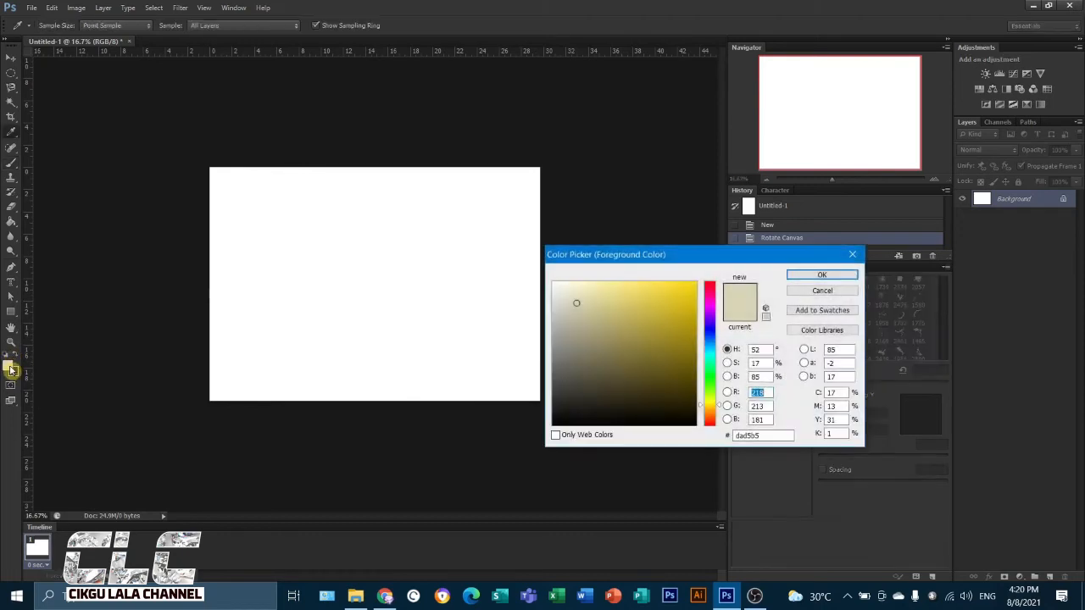
left_click(710, 348)
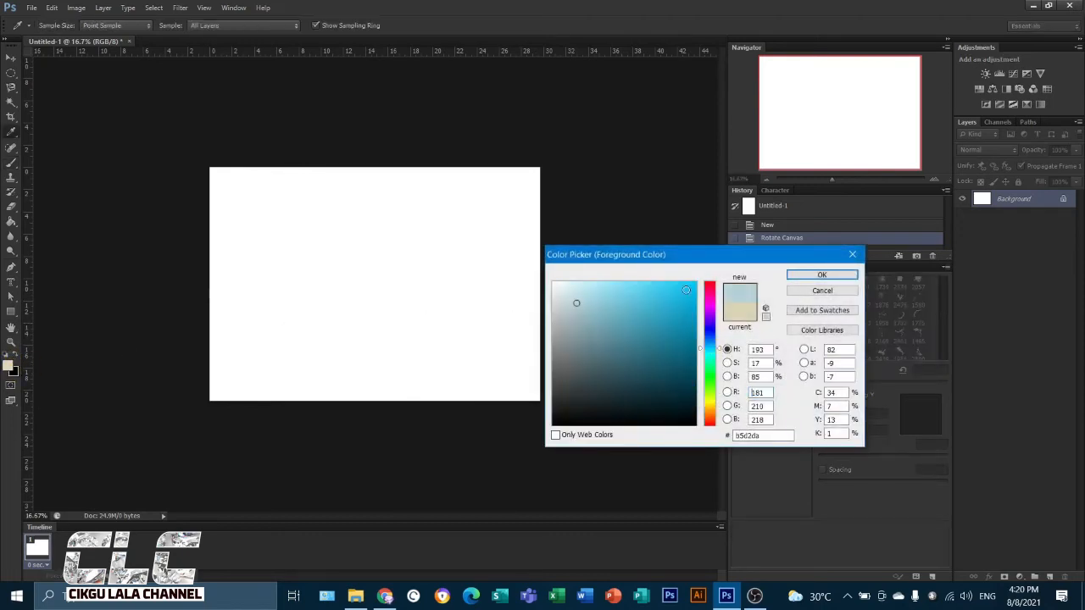
left_click(686, 290)
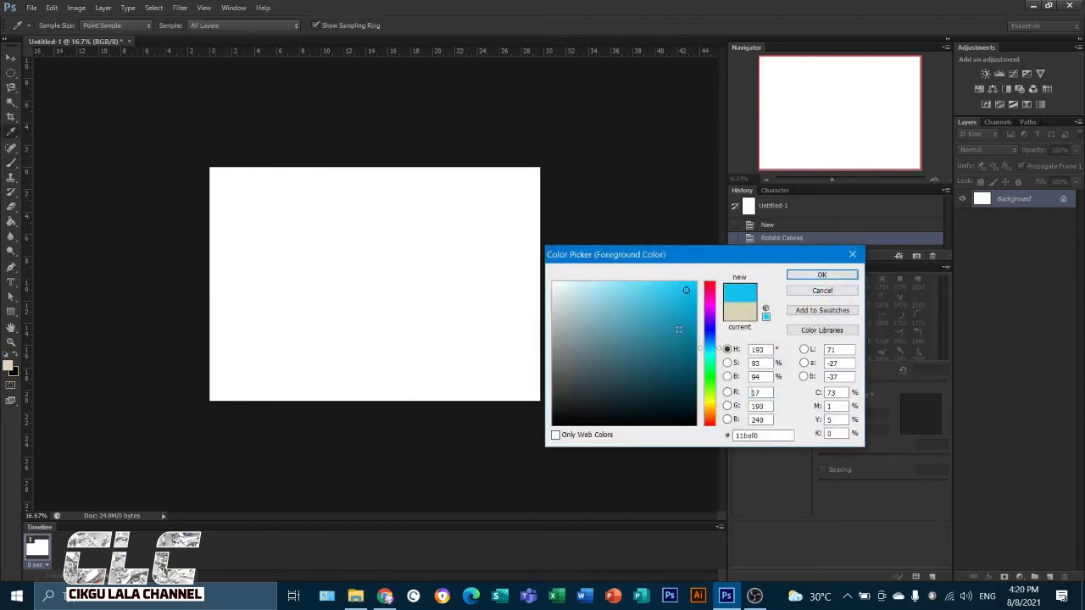
left_click(824, 274)
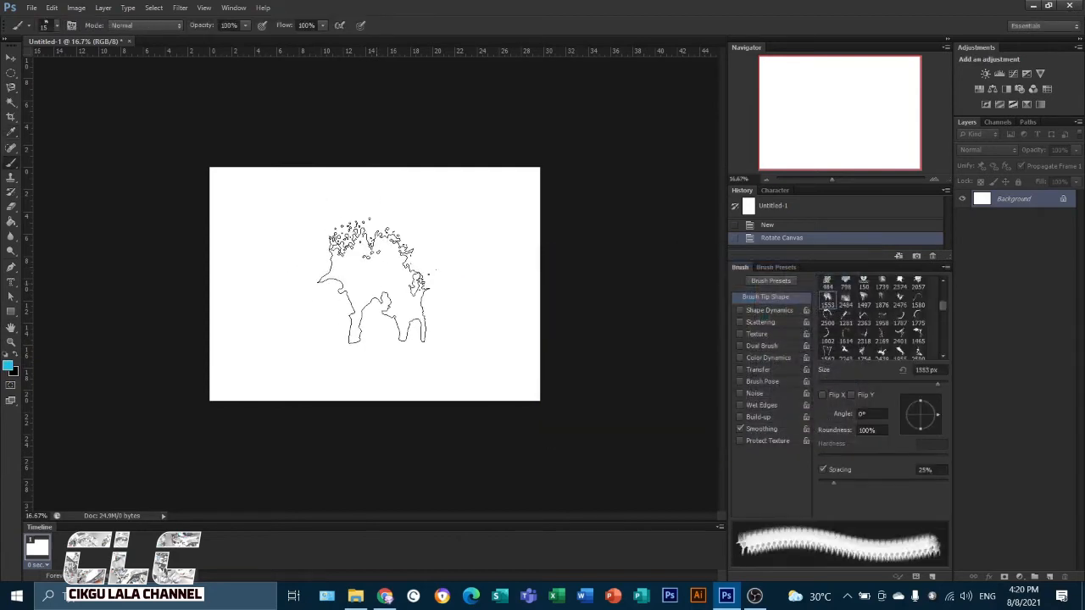
Step: Enlarge the splatter brush to 2200 px and stamp it once in the middle of the canvas
key("bracketright")
key("bracketright")
key("bracketright")
key("bracketright")
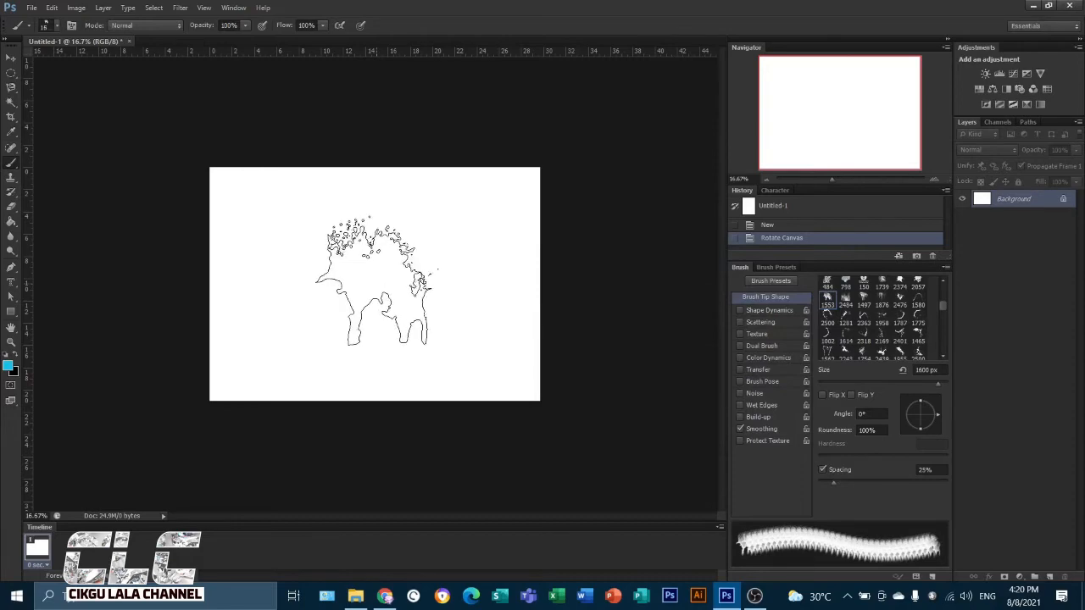
key("bracketright")
key("bracketright")
key("bracketright")
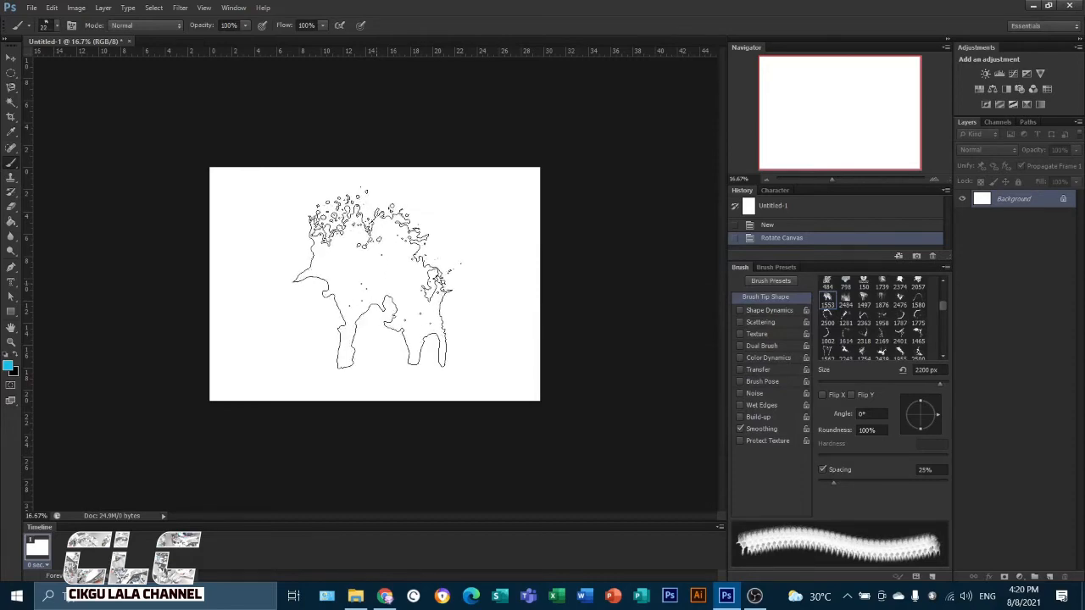
left_click(373, 280)
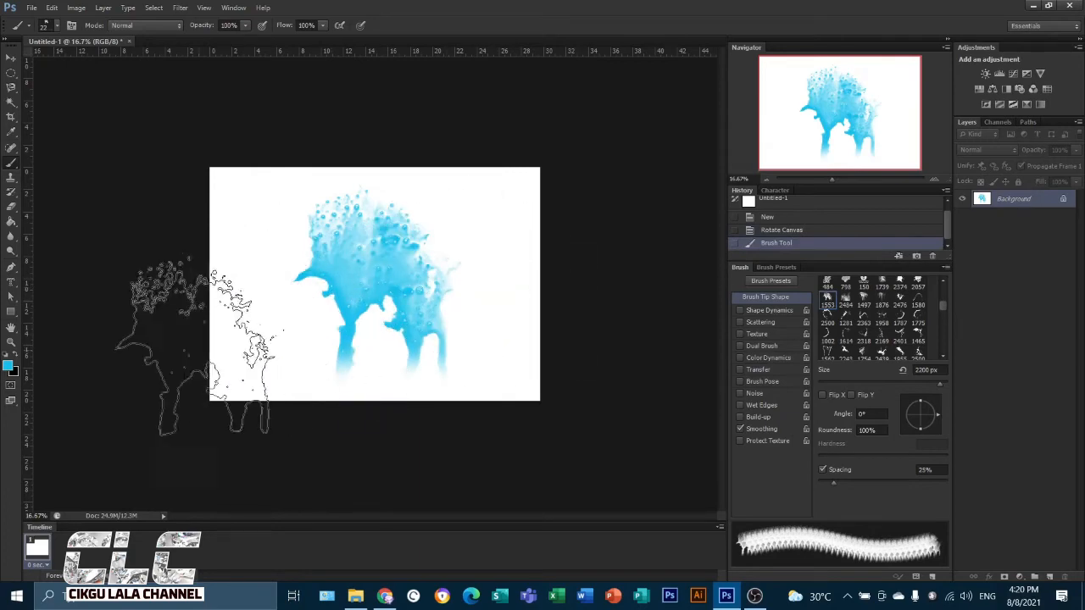
Step: Change the foreground color to pinkish red and stamp a second splatter overlapping the left part of the blue one
left_click(9, 367)
left_click(709, 288)
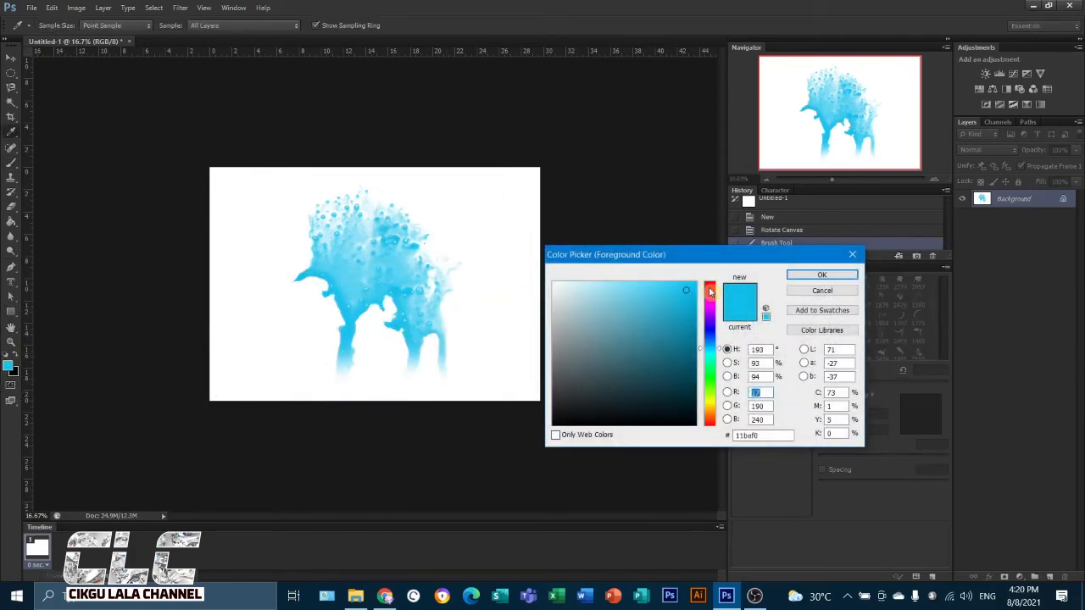
left_click(821, 276)
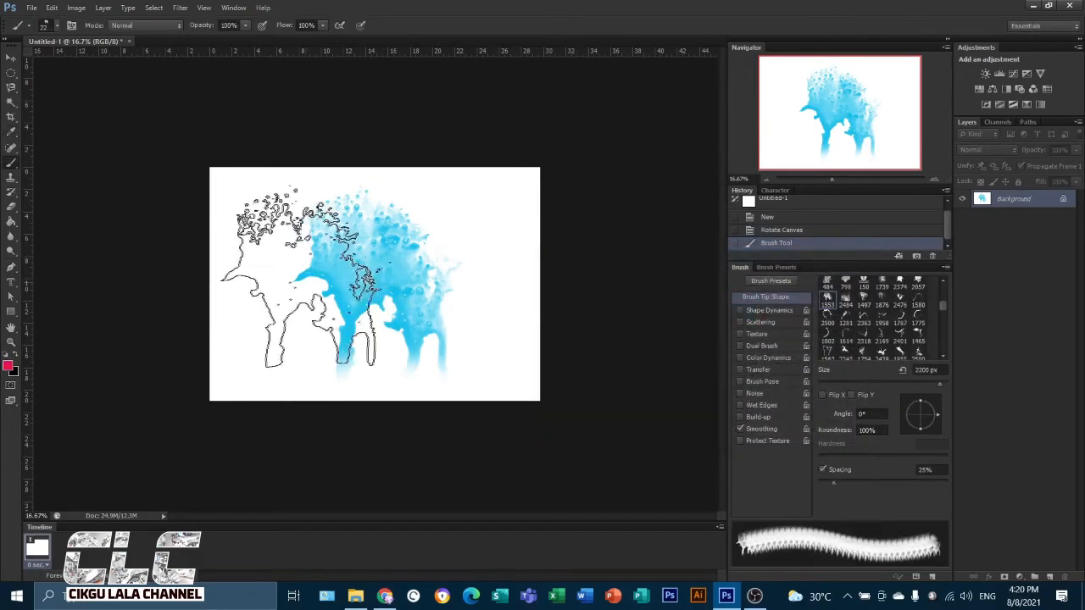
left_click(301, 288)
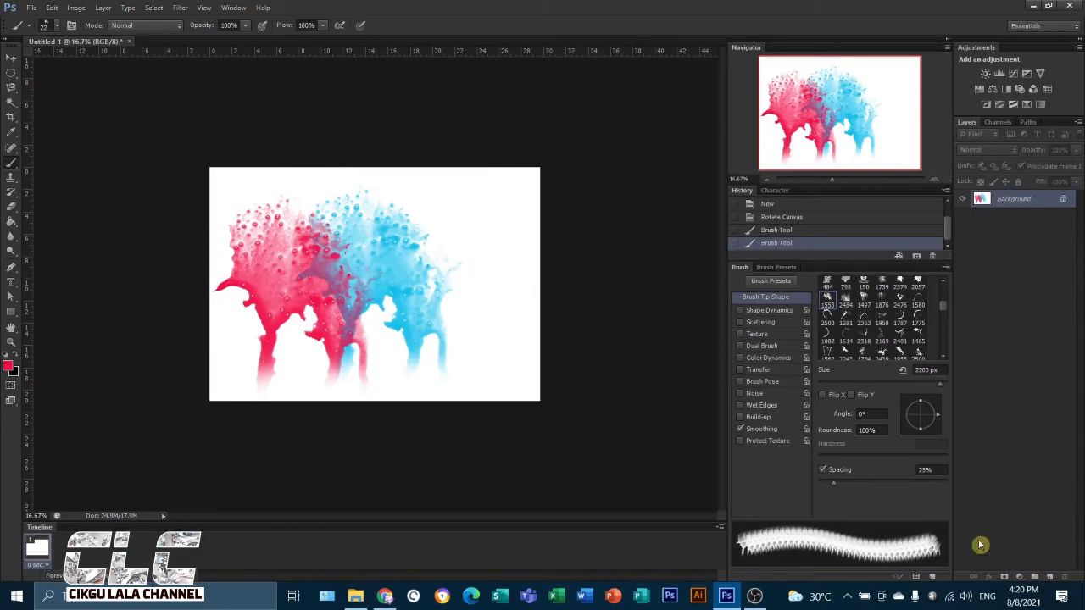
Step: Revert the document to its Rotate Canvas history state and add a new empty layer above the Background
left_click(770, 205)
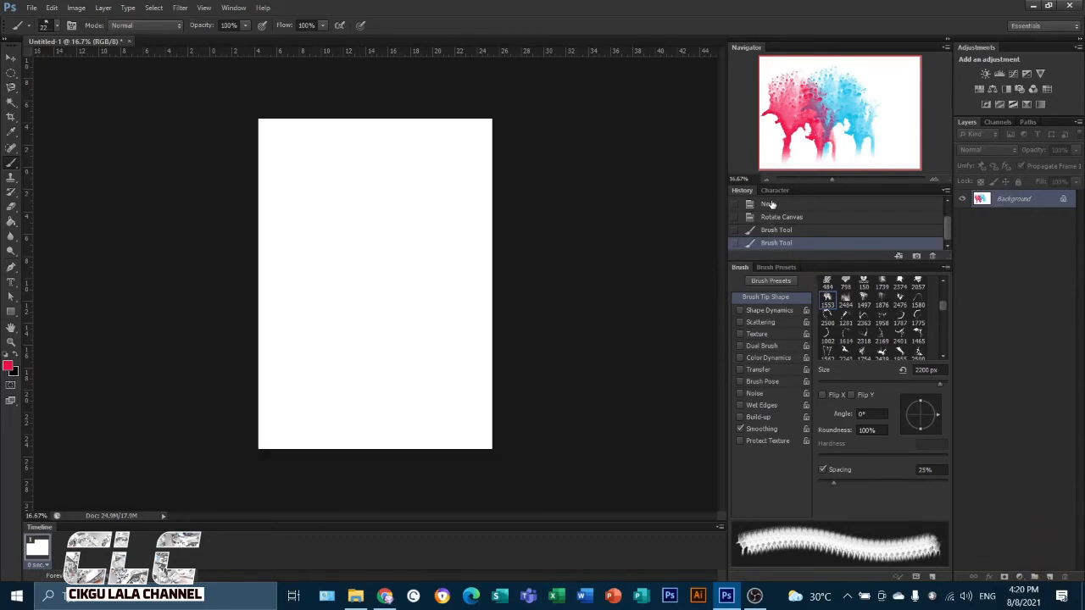
left_click(797, 217)
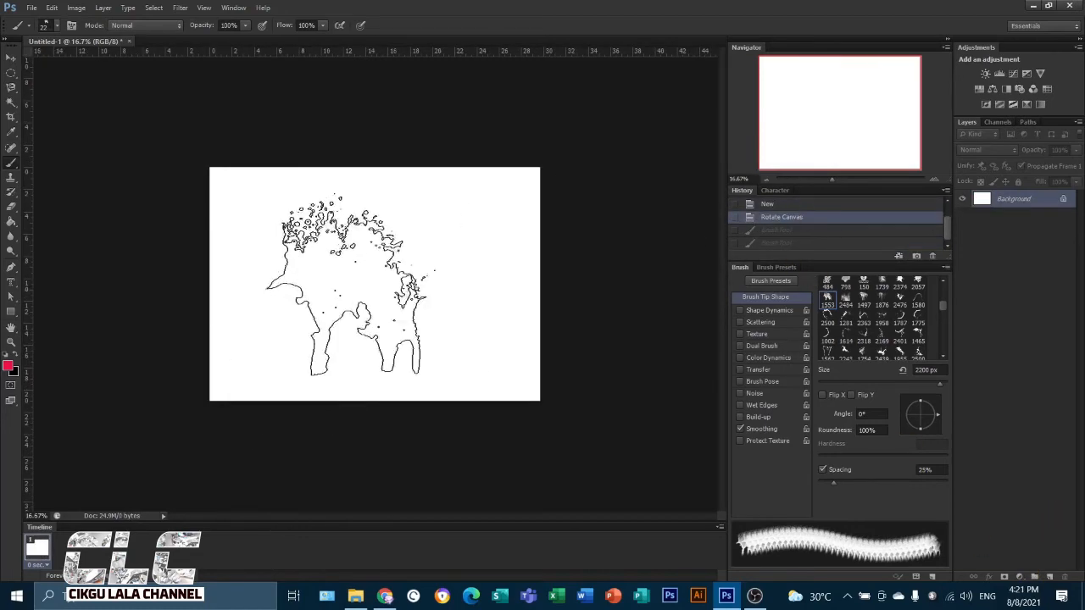
left_click(1049, 578)
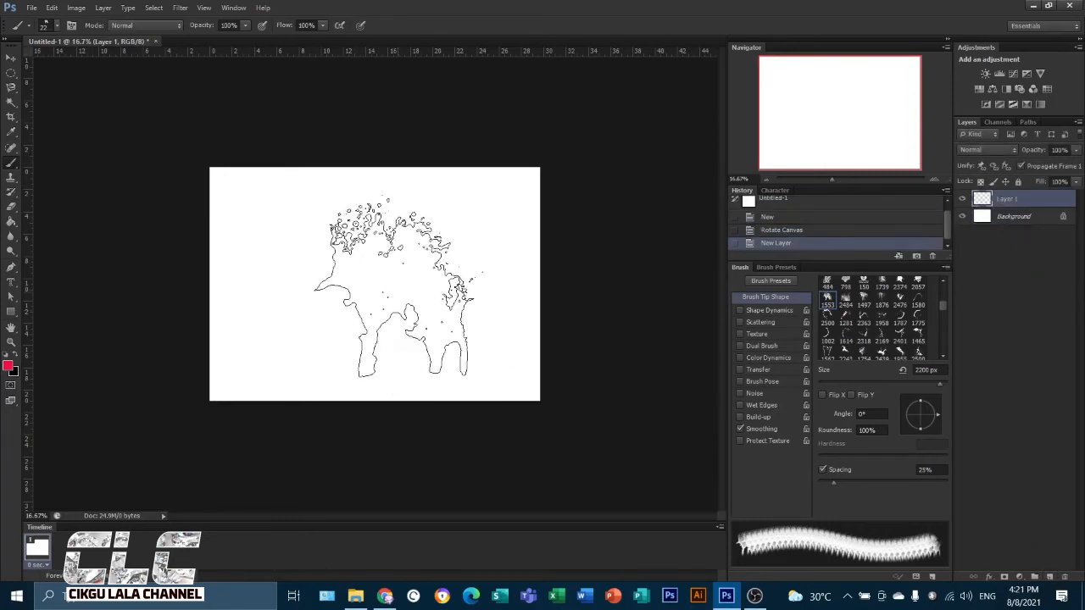
Step: Stamp the splatter in pinkish red right of centre on Layer 1, and again in blue #1150f0 overlapping it on the left
left_click(412, 290)
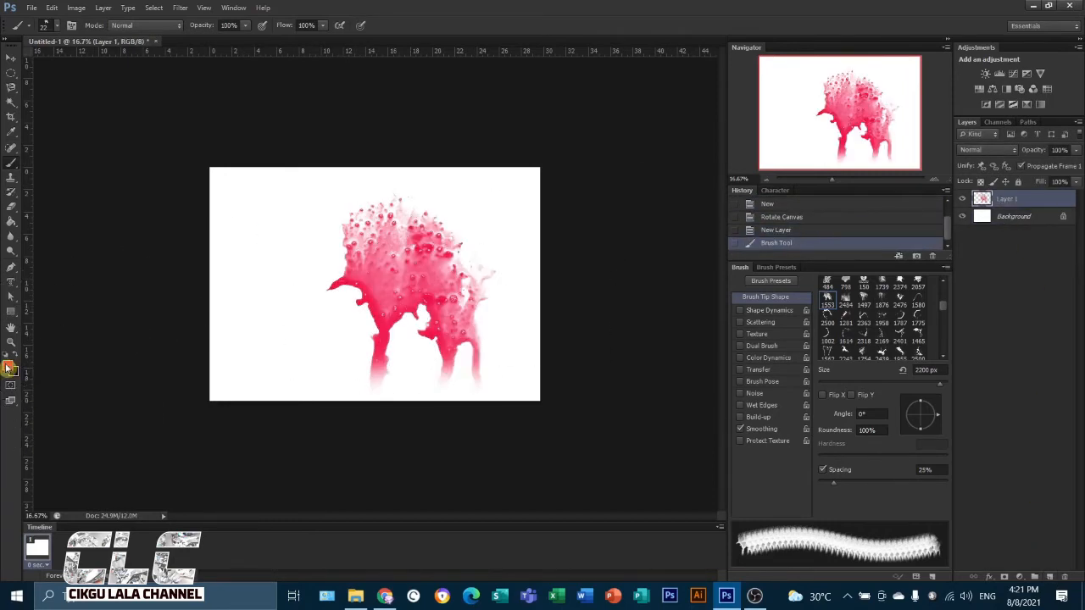
left_click(8, 368)
left_click(708, 339)
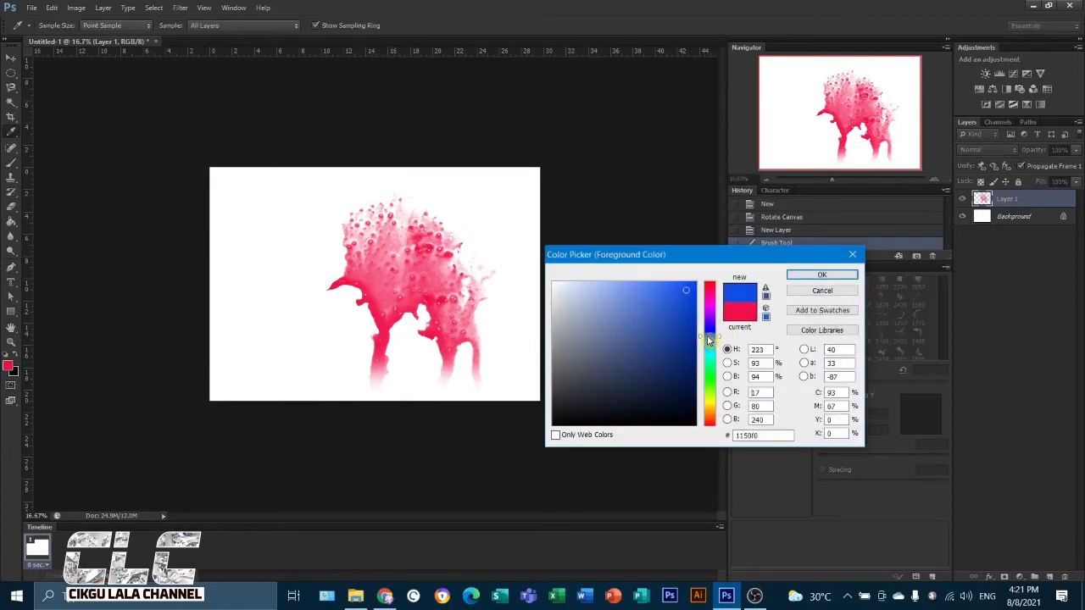
left_click(821, 275)
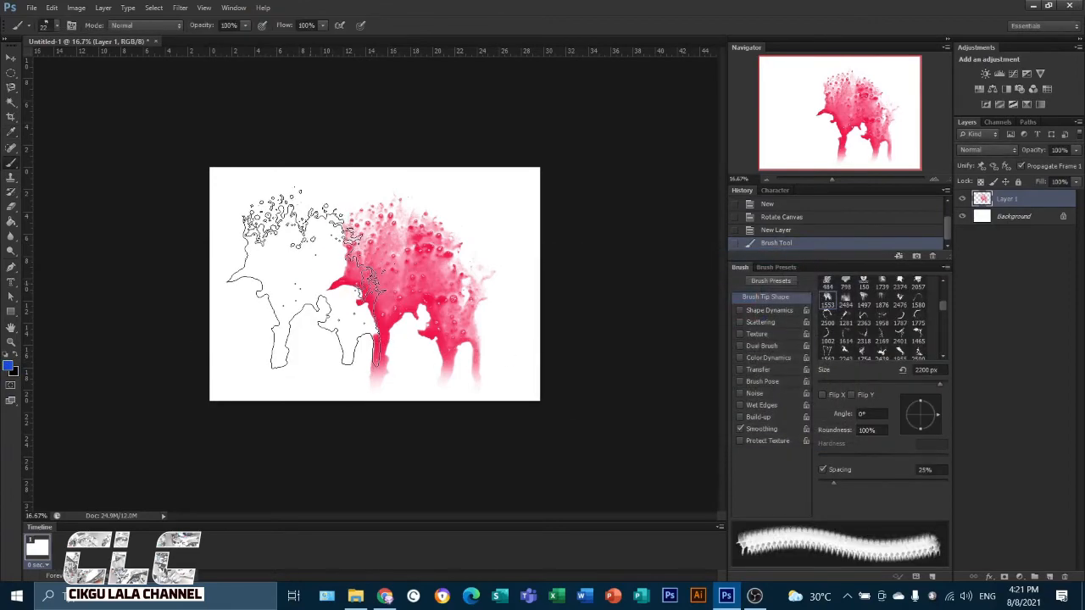
left_click(310, 288)
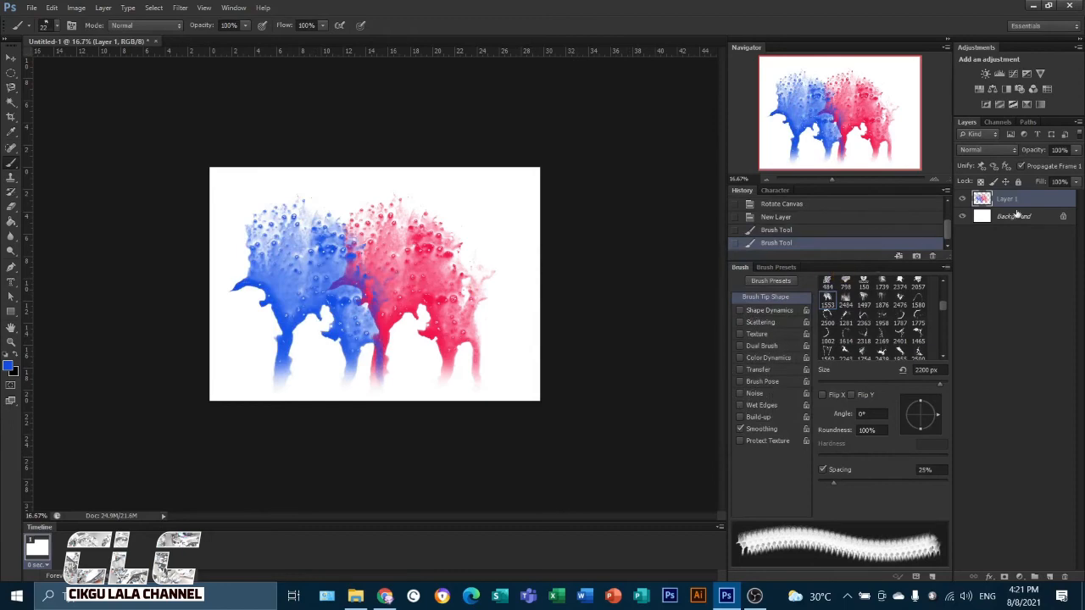
Step: Hide and show Layer 1 twice to compare it with the white Background layer, selecting the Background in between
left_click(11, 57)
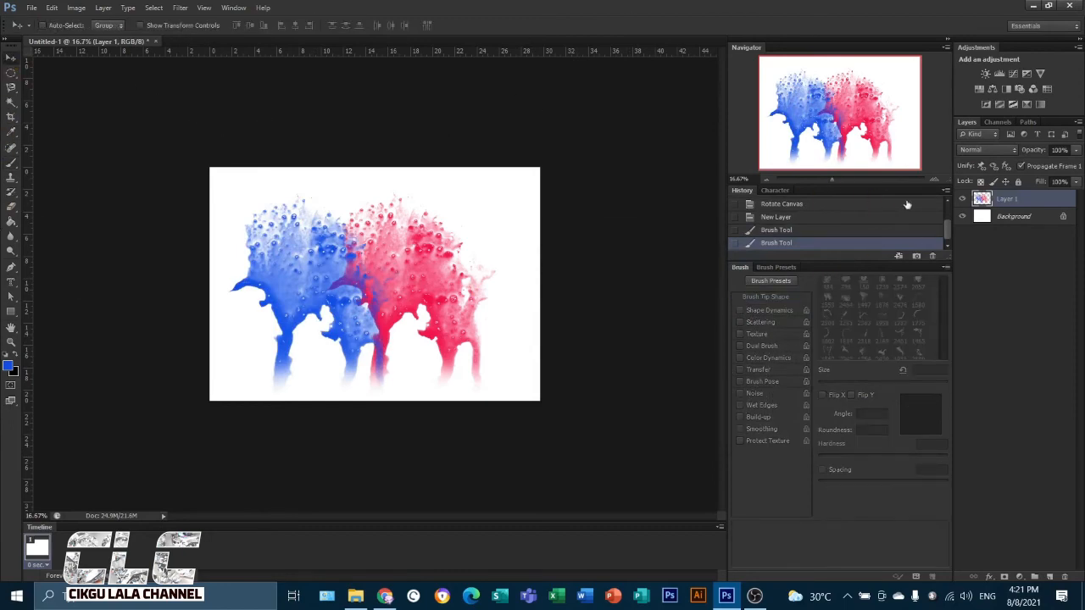
left_click(963, 199)
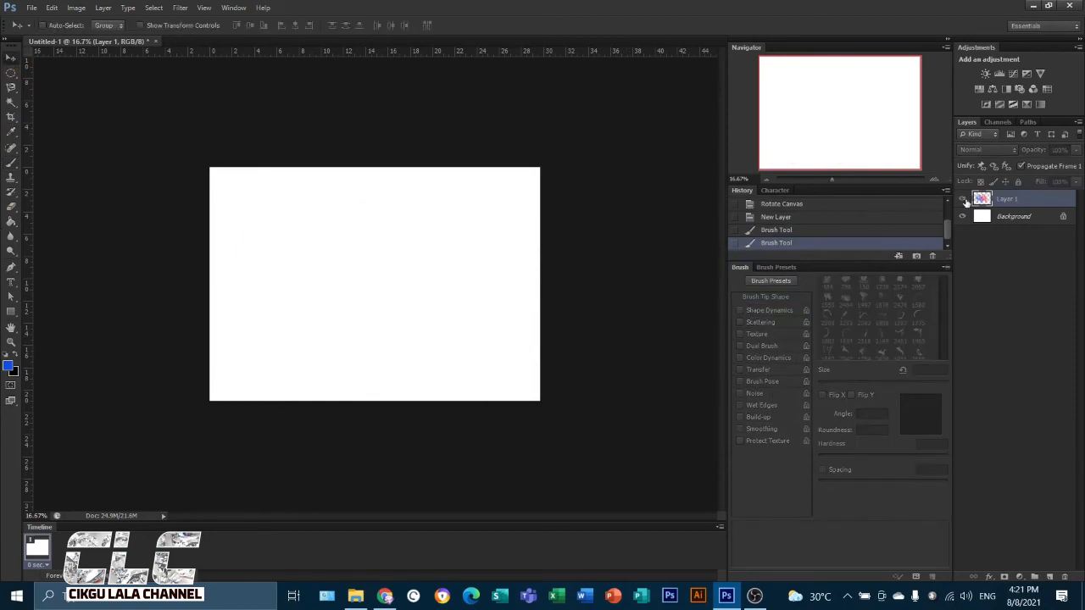
left_click(963, 200)
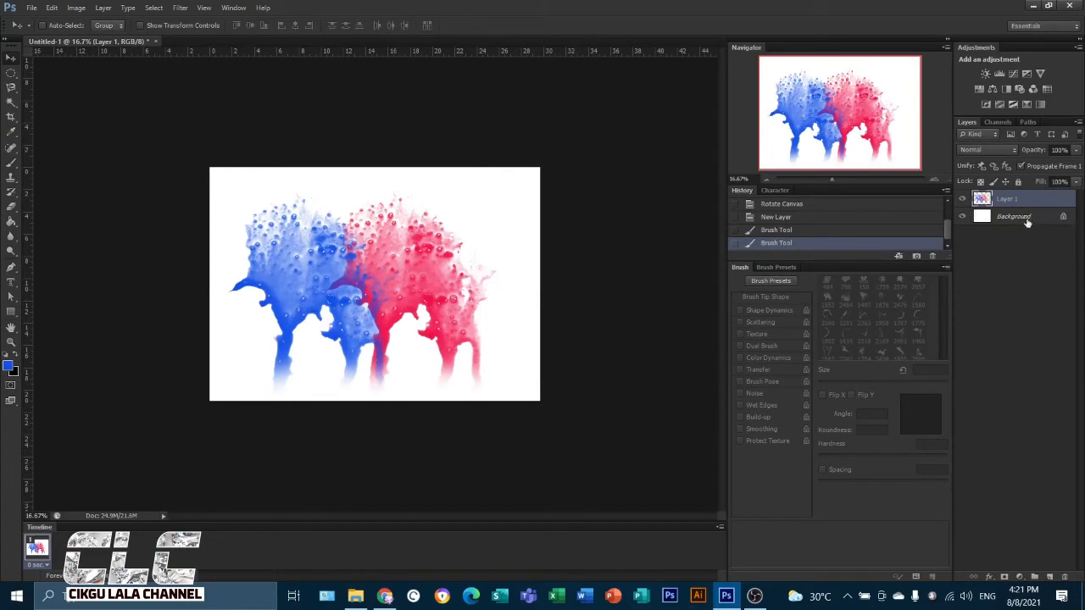
left_click(1017, 217)
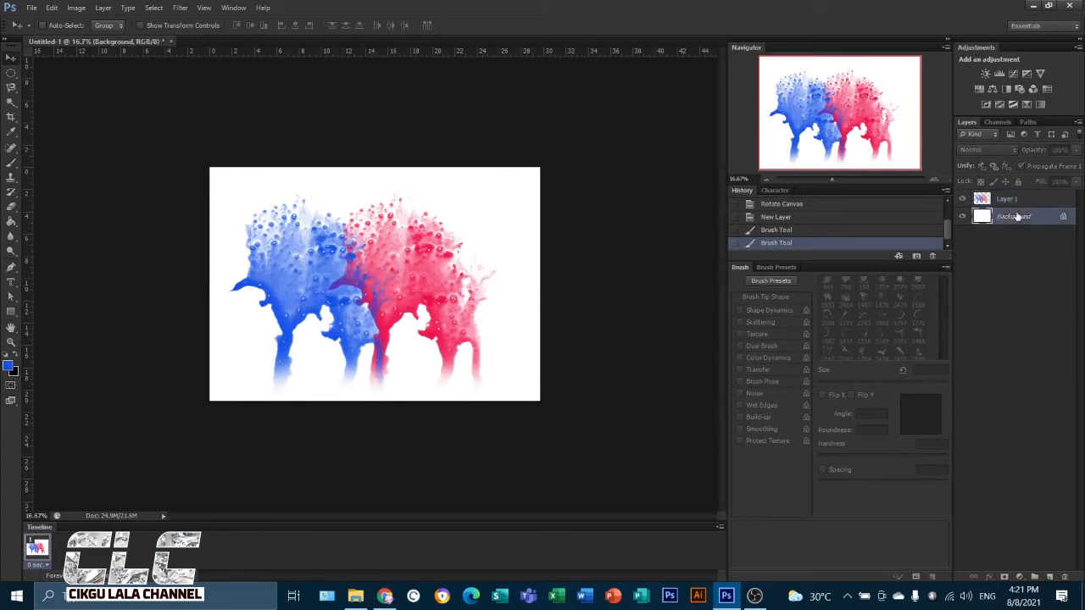
left_click(963, 199)
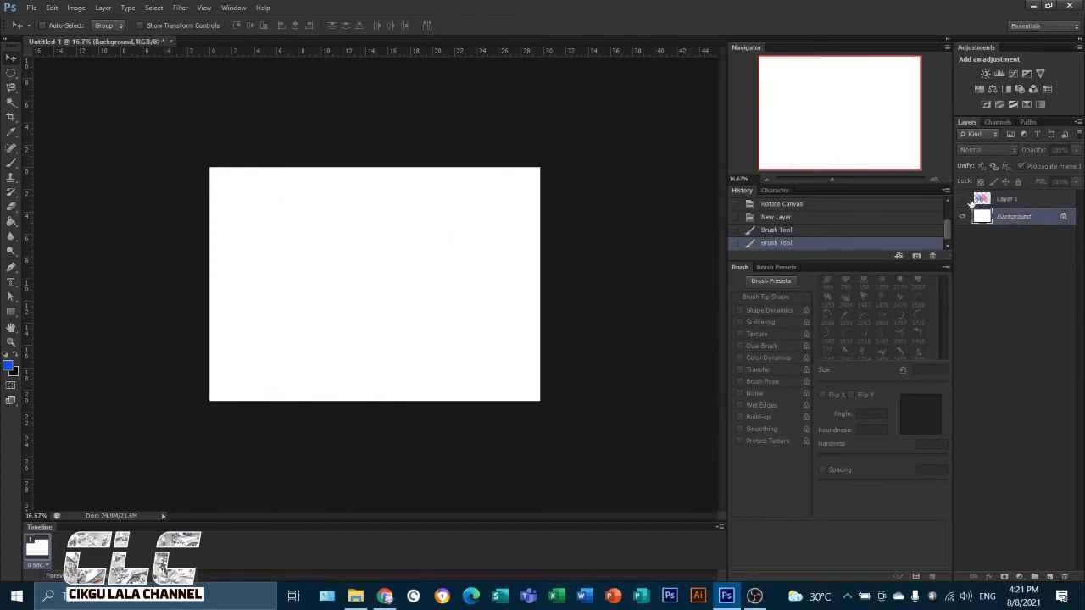
left_click(964, 199)
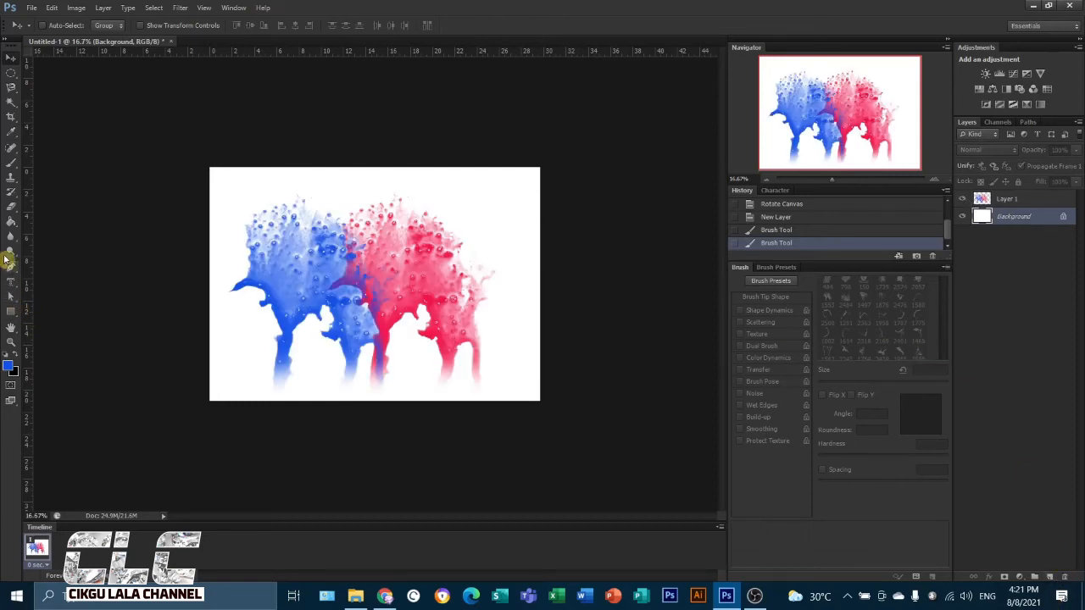
Step: Browse the available brush tips for the Brush tool through the whole list and back towards its beginning
left_click(9, 166)
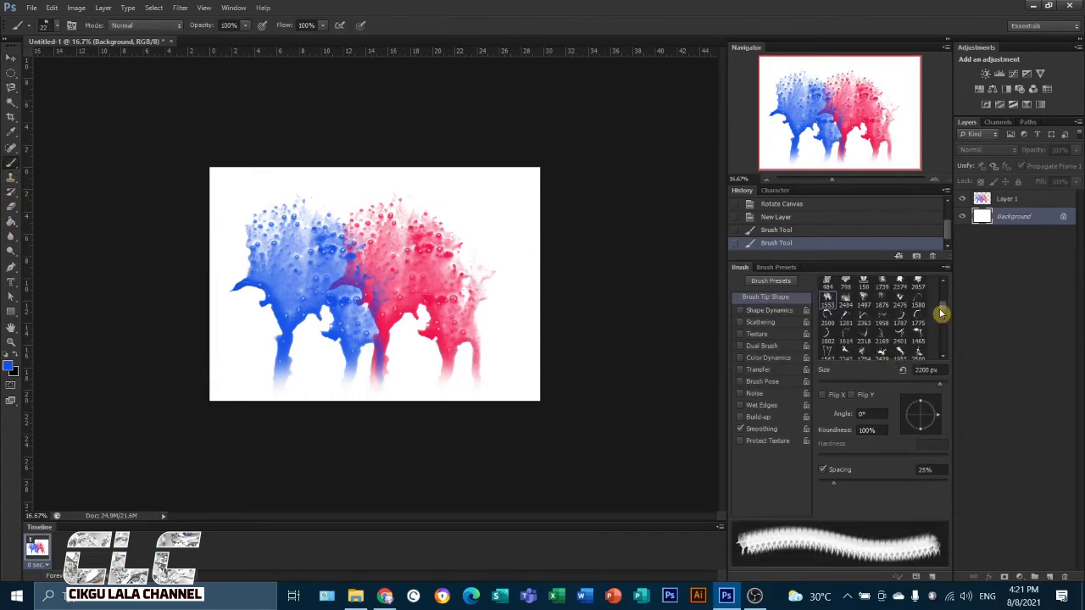
left_click_drag(940, 307, 942, 332)
scroll(890, 335, "down", 5)
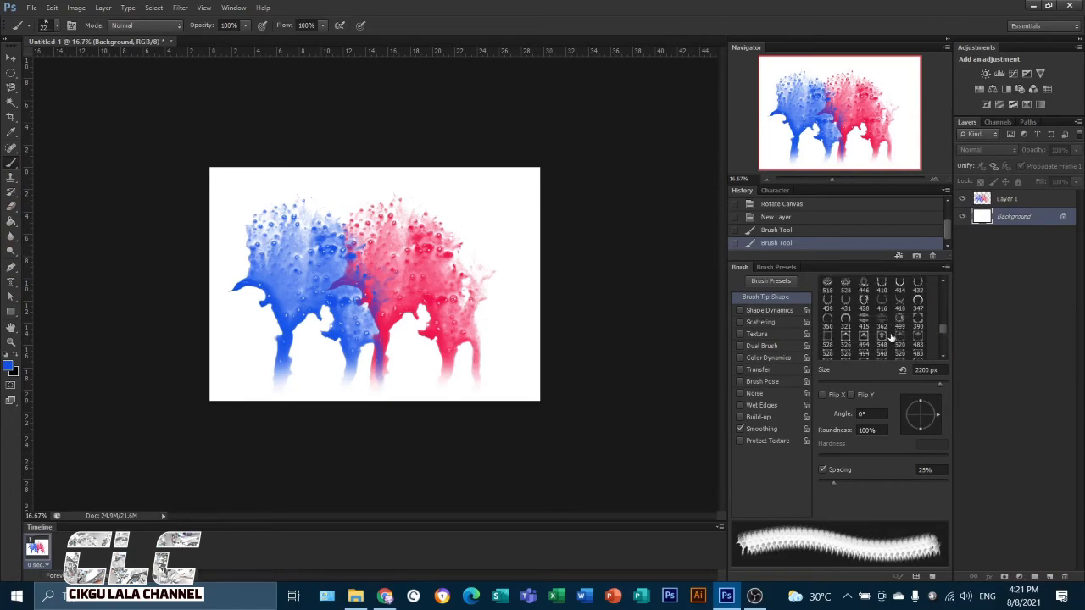
scroll(890, 335, "down", 10)
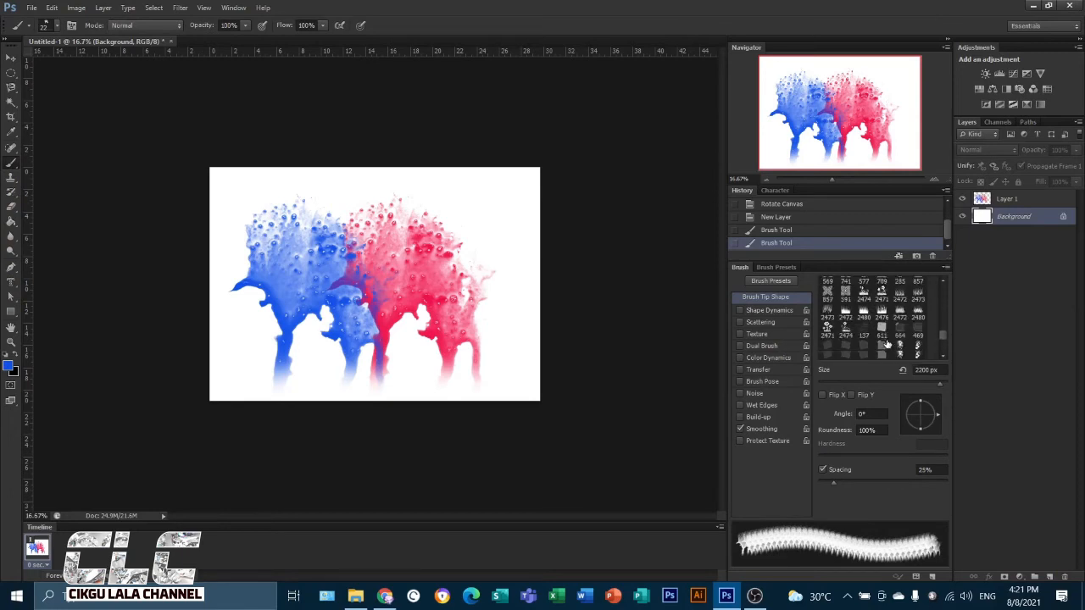
scroll(873, 339, "down", 10)
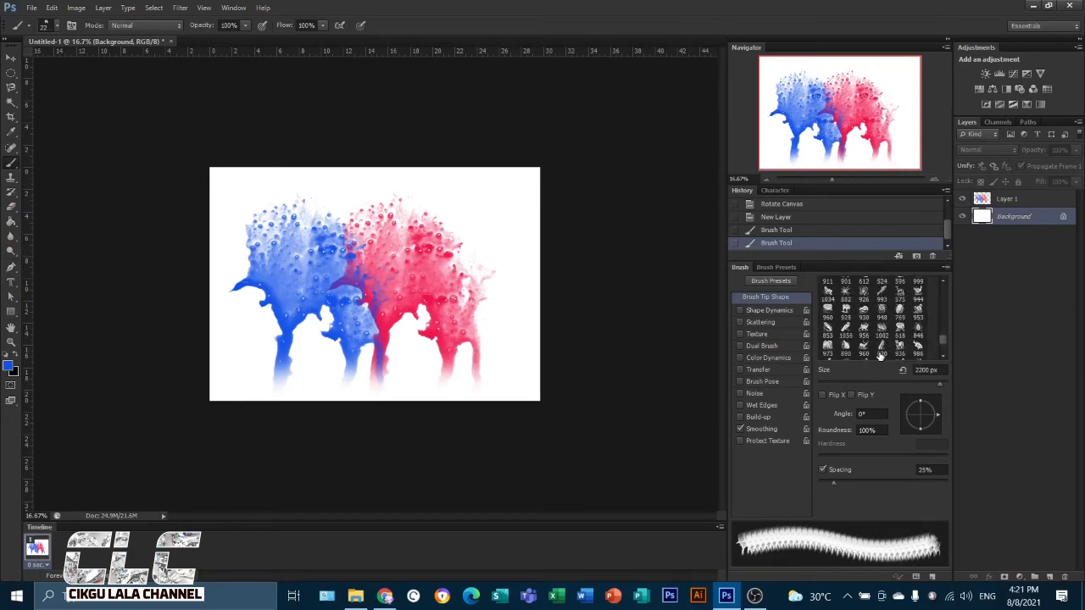
scroll(879, 355, "down", 10)
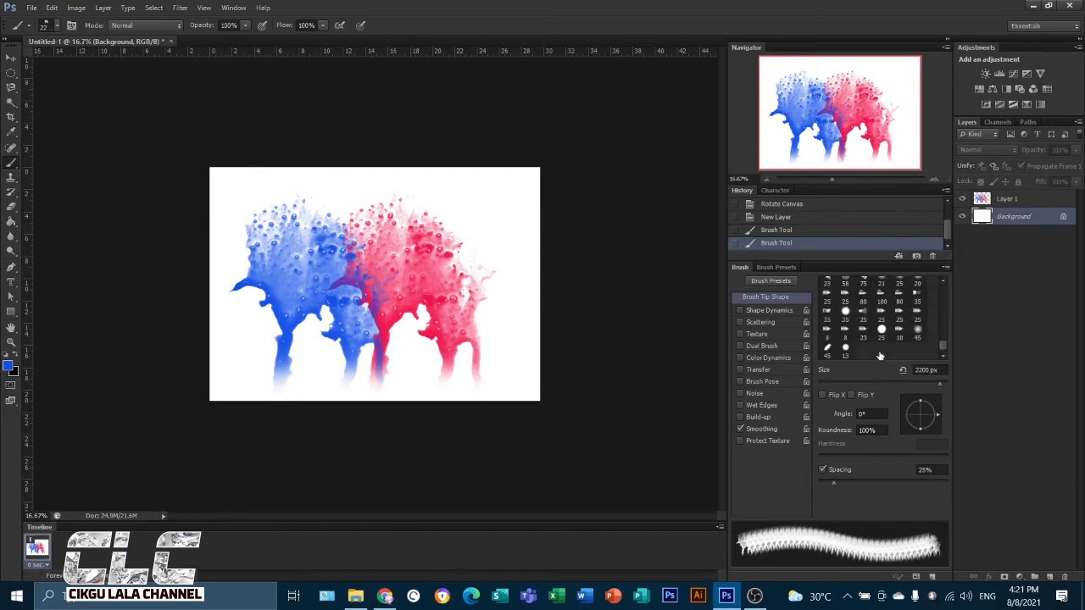
left_click_drag(944, 351, 945, 315)
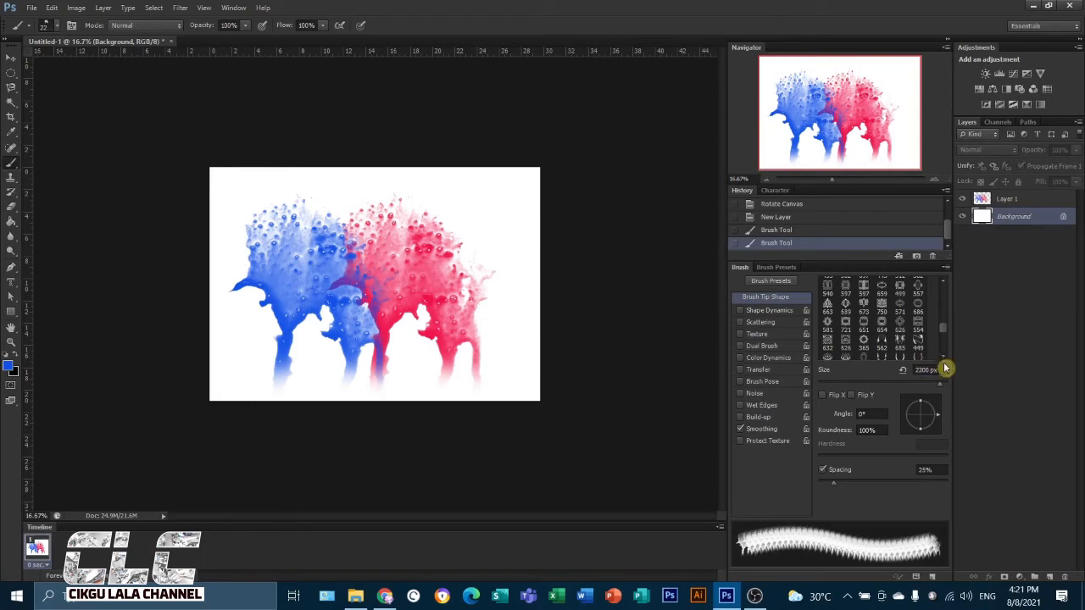
left_click_drag(943, 329, 950, 292)
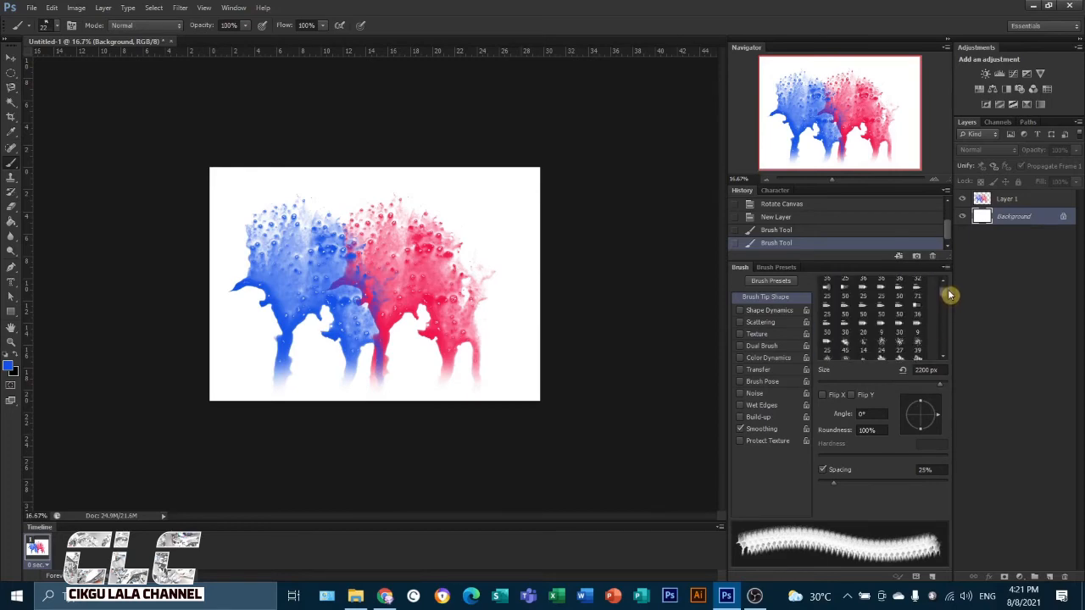
Step: Load the 20 Graffiti Brushes file from the Brushes folder in Softwares and review the added presets in the Preset Manager
left_click(915, 577)
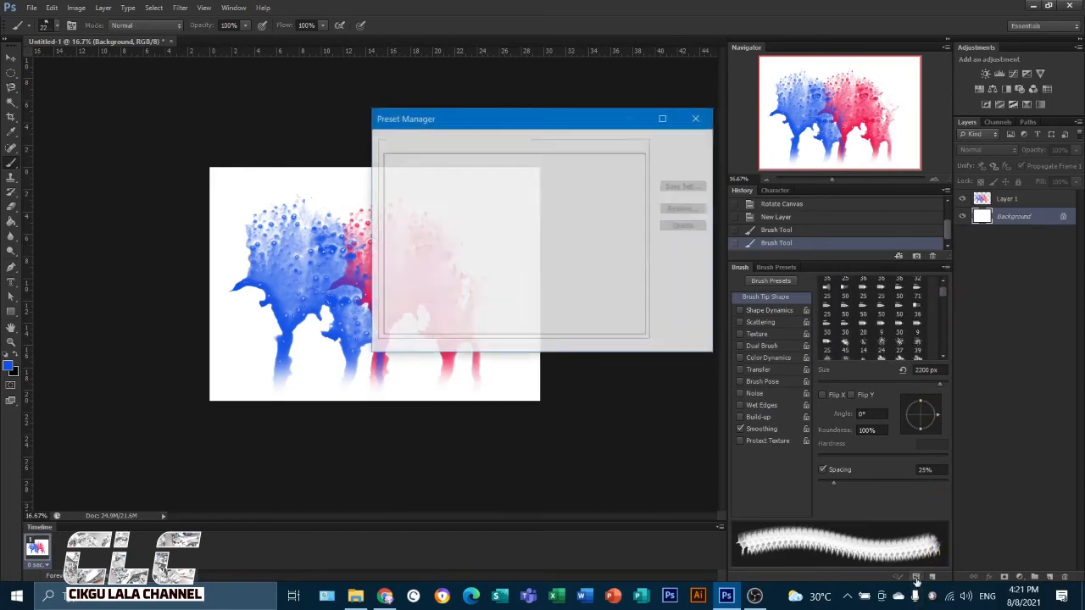
left_click(684, 169)
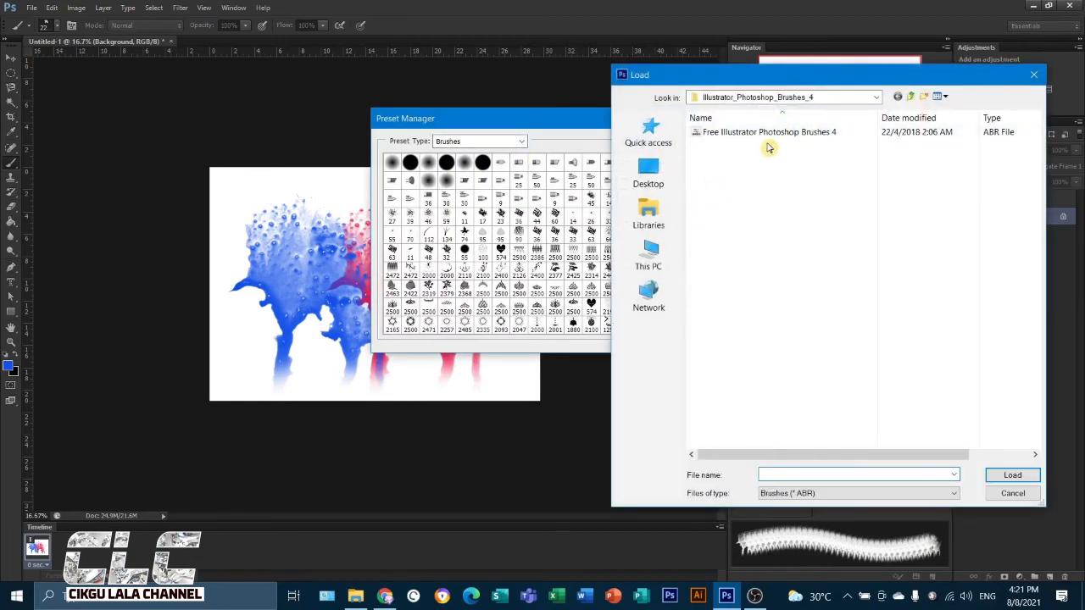
left_click(913, 98)
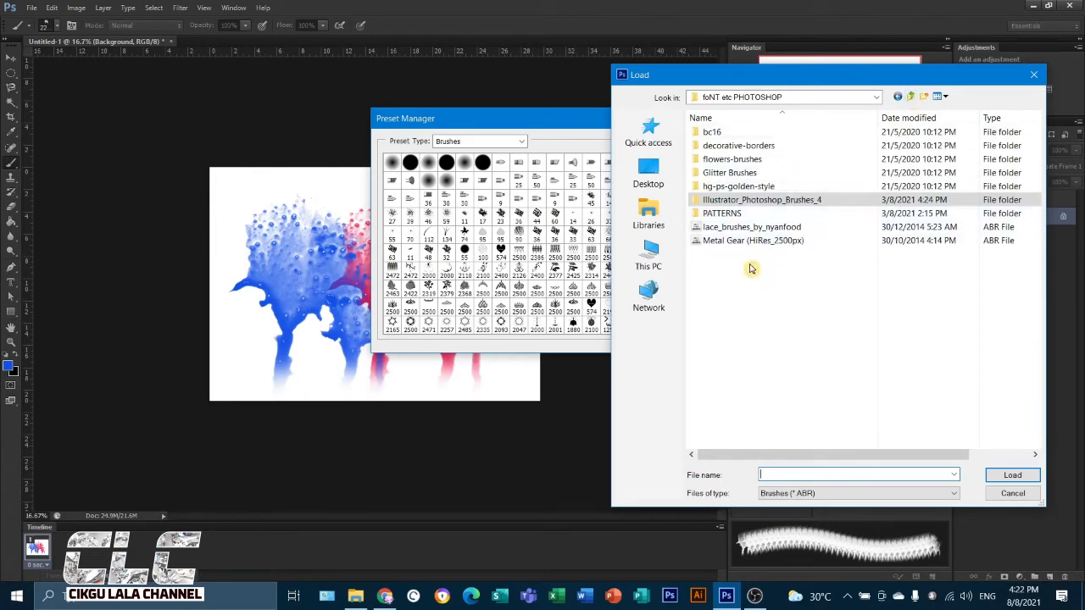
left_click(913, 99)
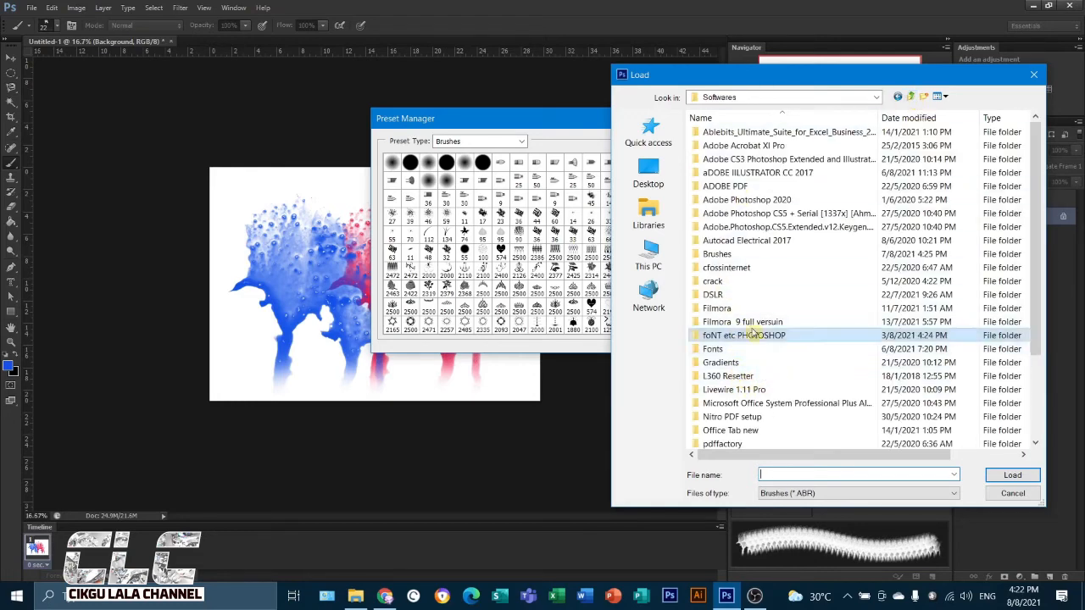
double_click(737, 255)
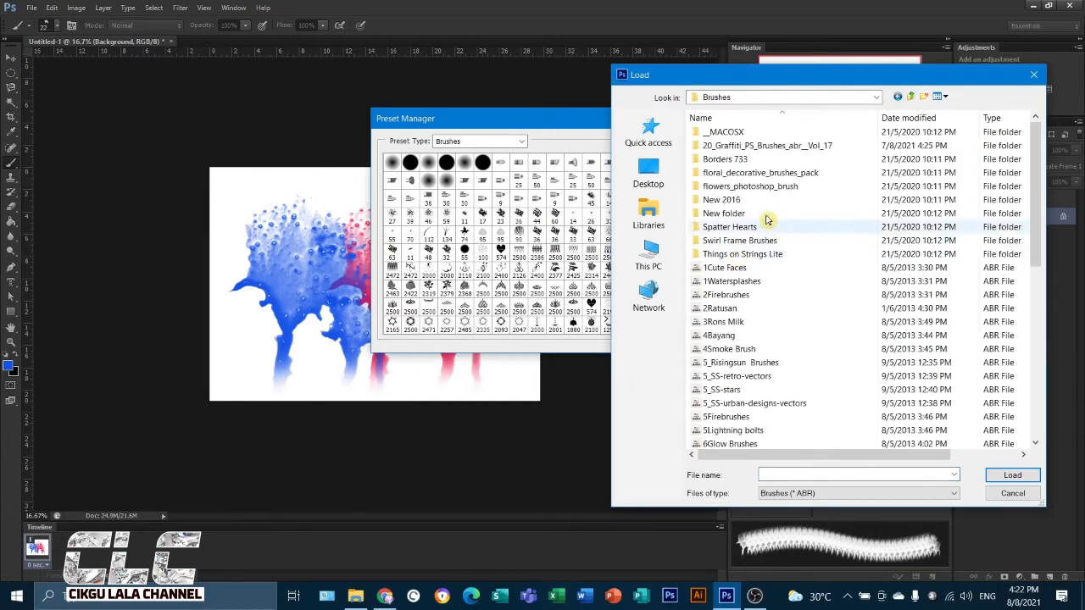
double_click(761, 147)
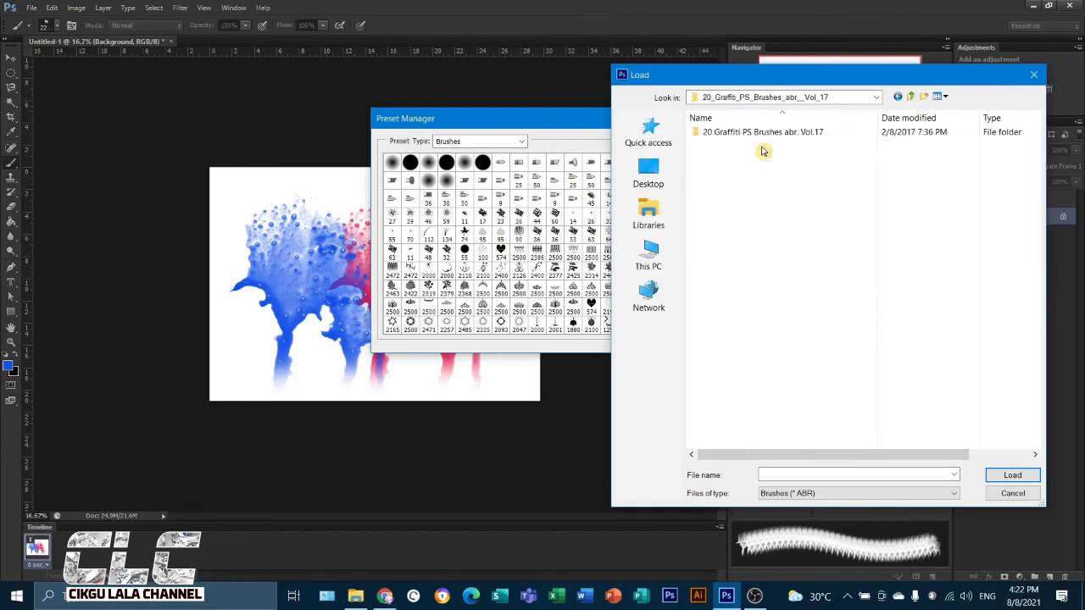
left_click(746, 135)
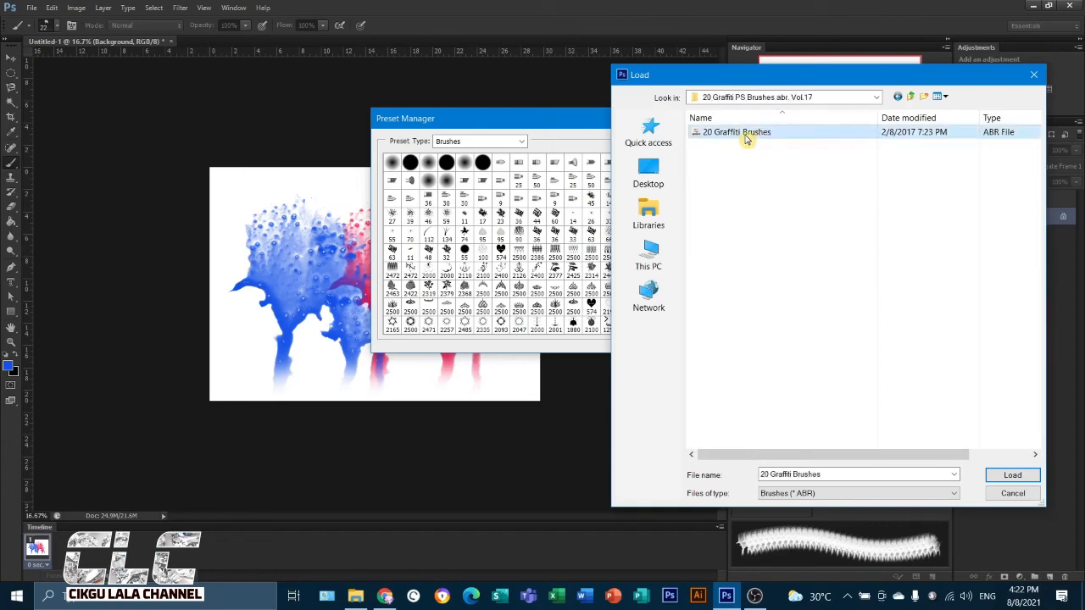
left_click(1027, 477)
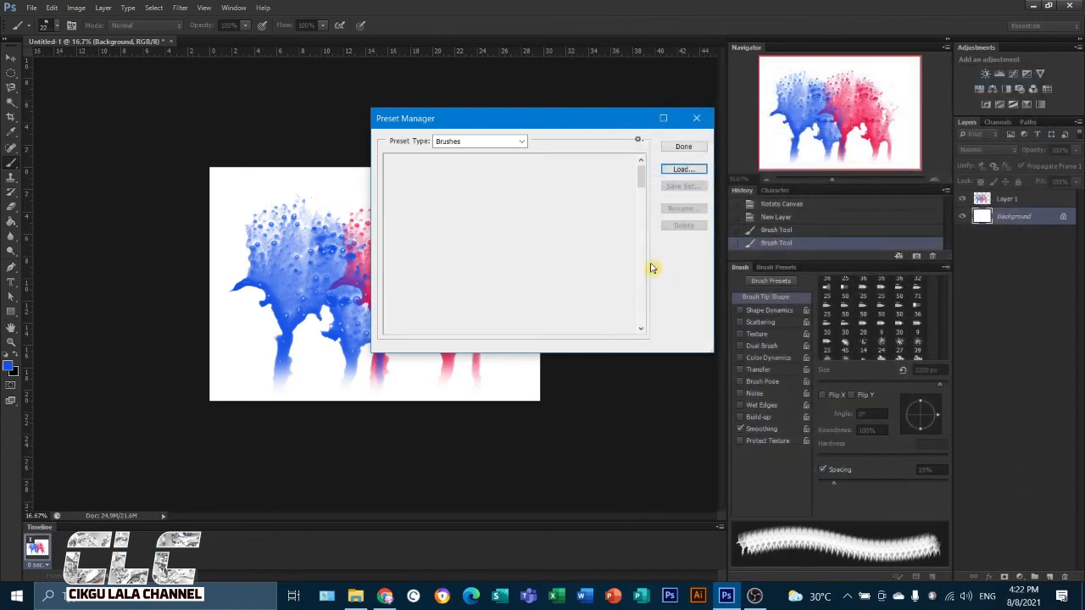
left_click_drag(641, 182, 634, 328)
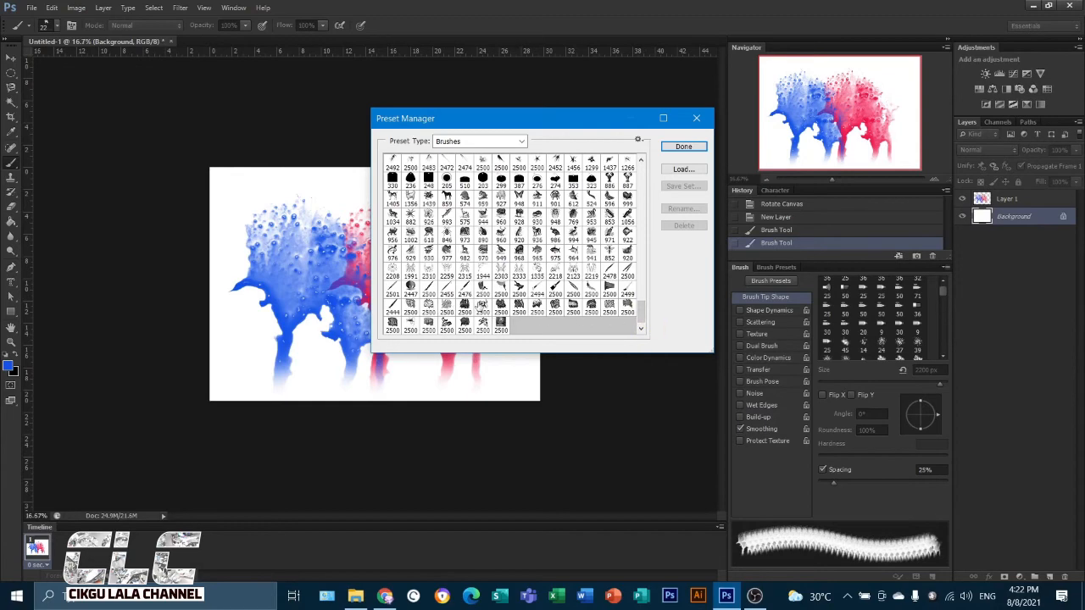
left_click(683, 146)
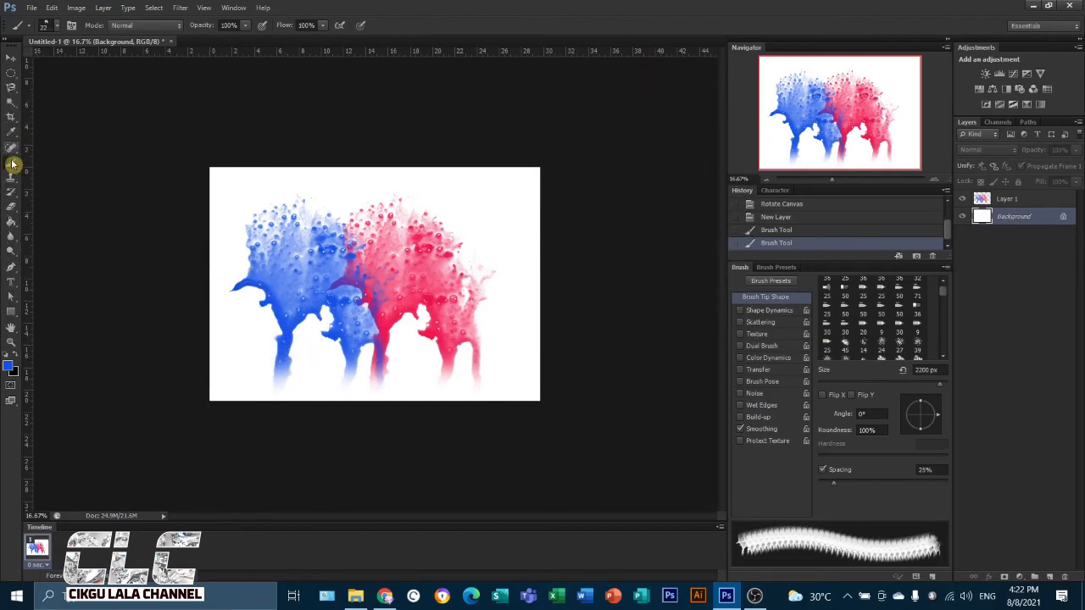
Step: Choose a 2500 px graffiti lettering brush tip and prepare an empty new layer above the Background with Layer 1 hidden
mouse_move(941, 292)
left_mouse_down()
mouse_move(944, 361)
mouse_move(944, 346)
left_mouse_up()
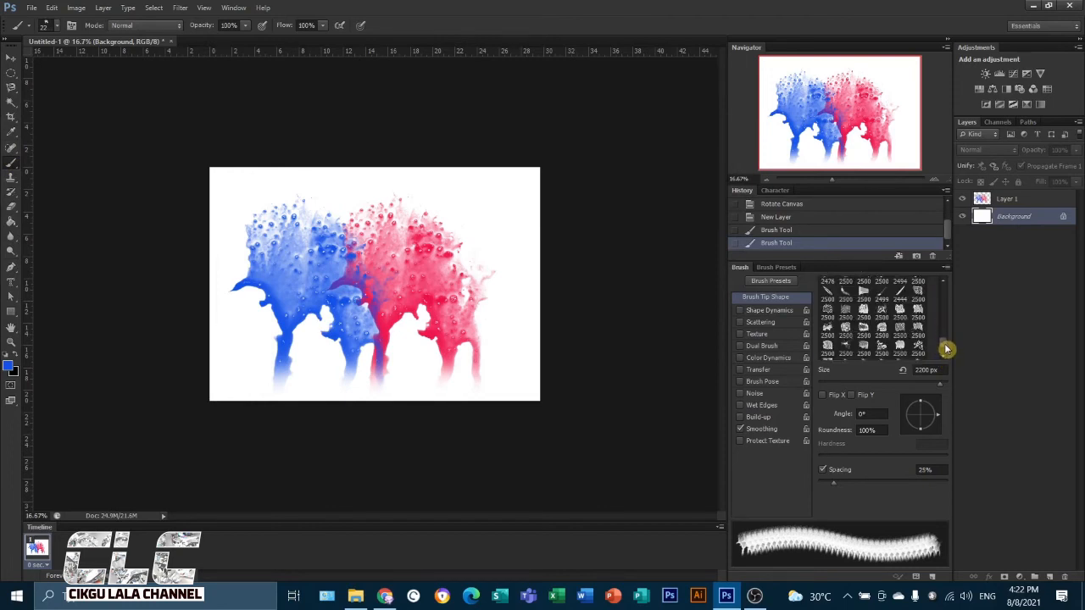
left_click(900, 329)
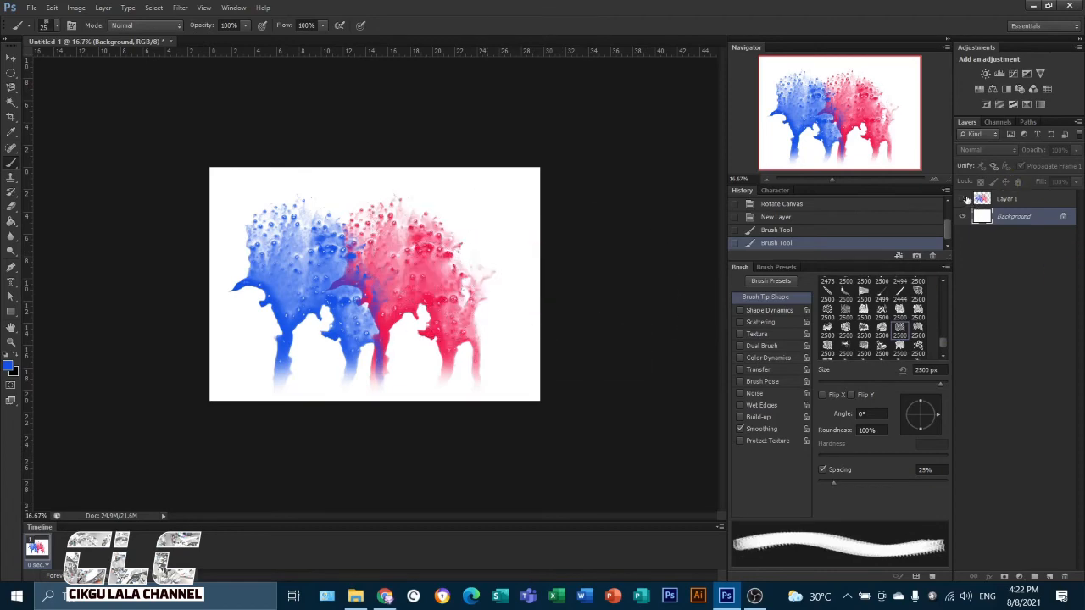
left_click(963, 199)
left_click(1049, 577)
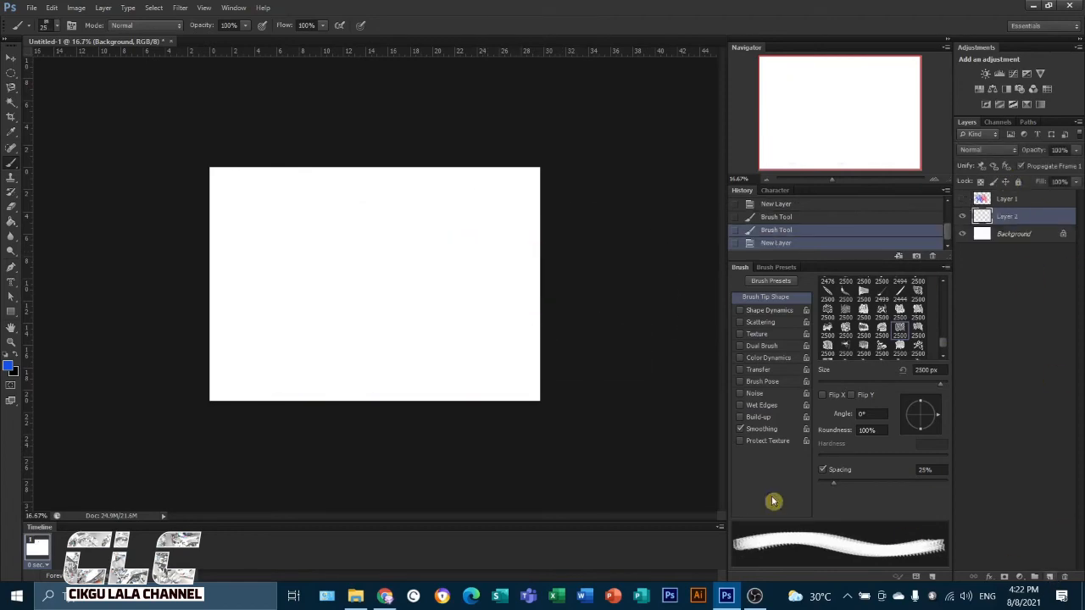
Step: Stamp the graffiti lettering in blue three times on the same spot near the canvas center on Layer 2
left_click(366, 277)
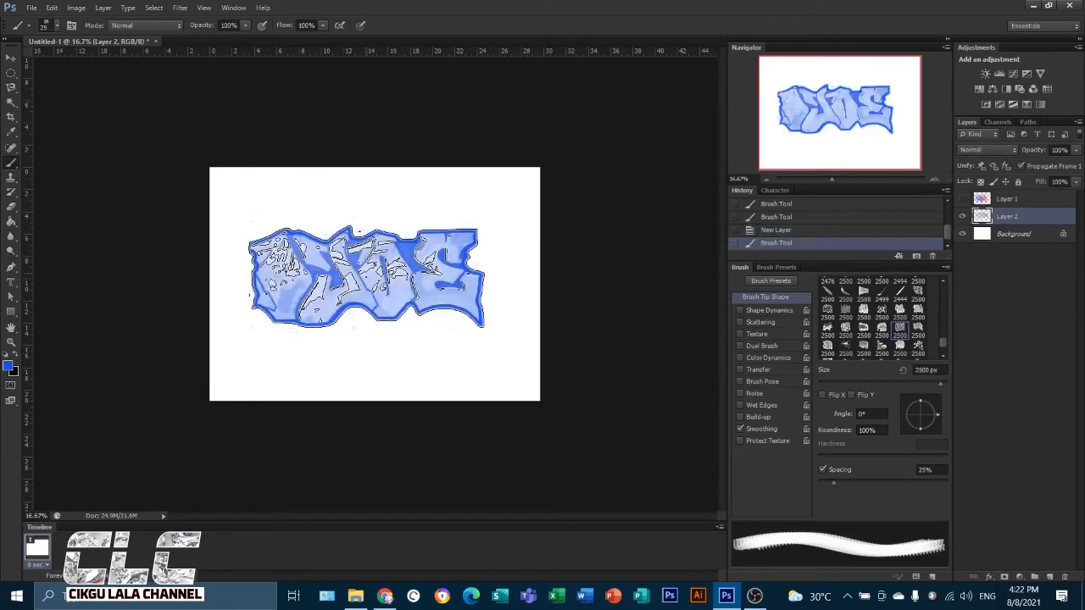
left_click(366, 277)
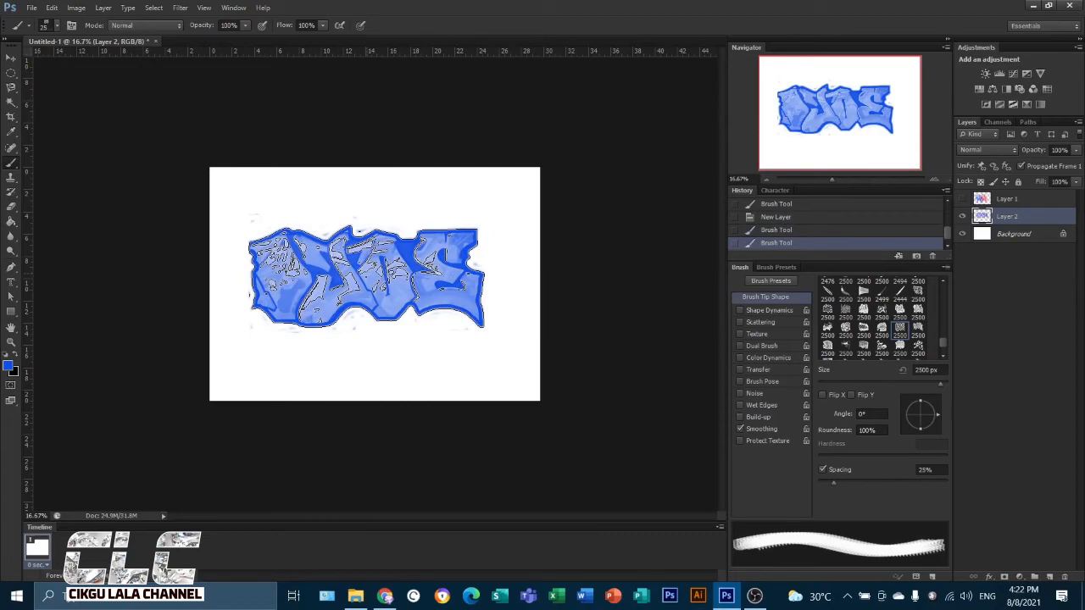
left_click(366, 277)
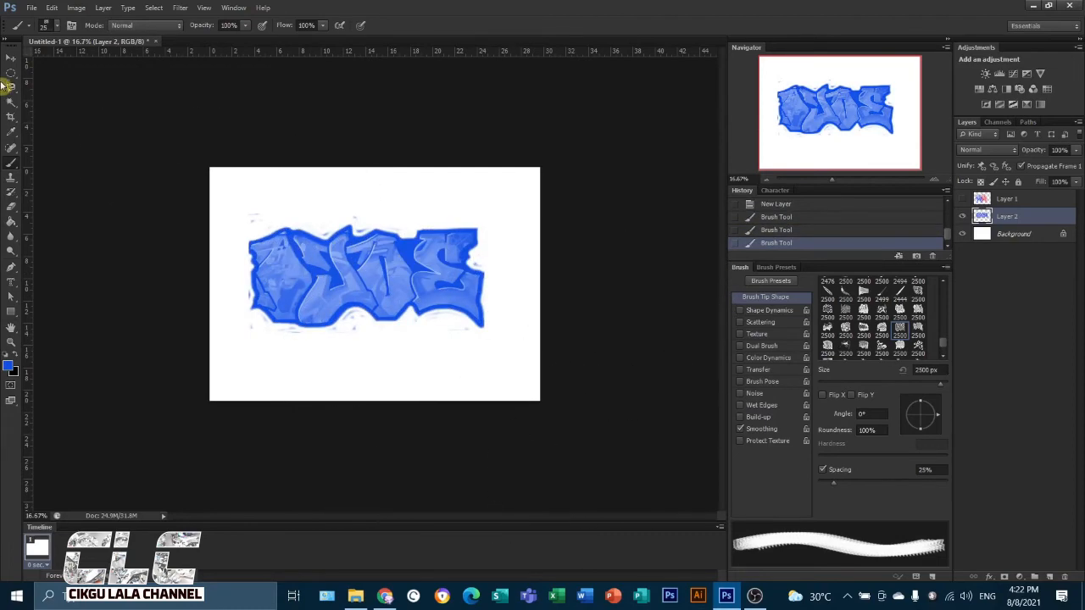
Step: Move the graffiti lettering slightly up and back down on the canvas, and hide and show Layer 2 once
left_click(11, 56)
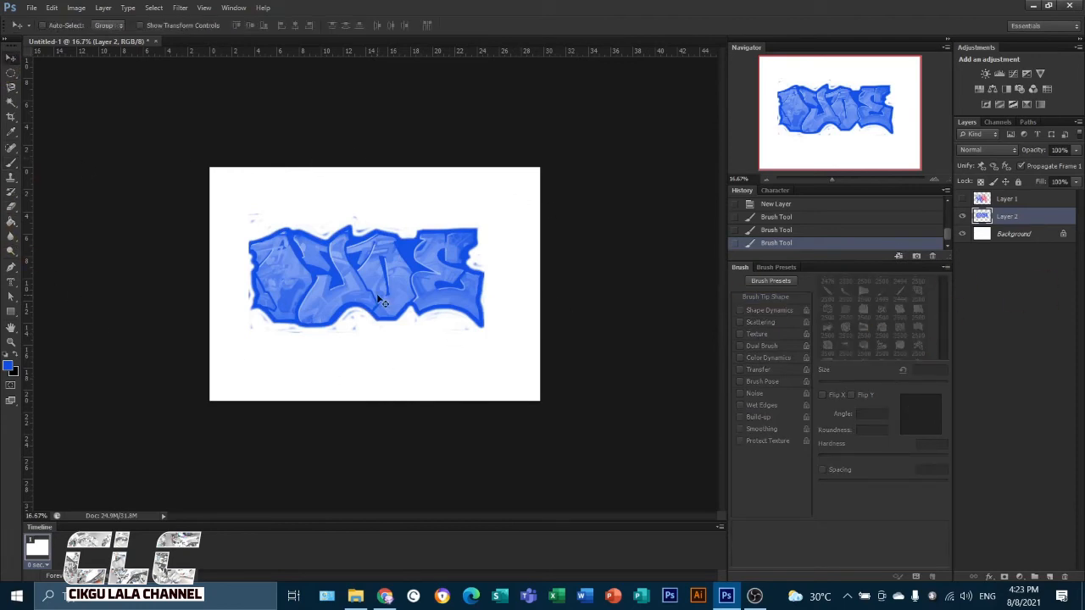
mouse_move(379, 299)
left_mouse_down()
mouse_move(368, 302)
mouse_move(375, 279)
mouse_move(378, 291)
left_mouse_up()
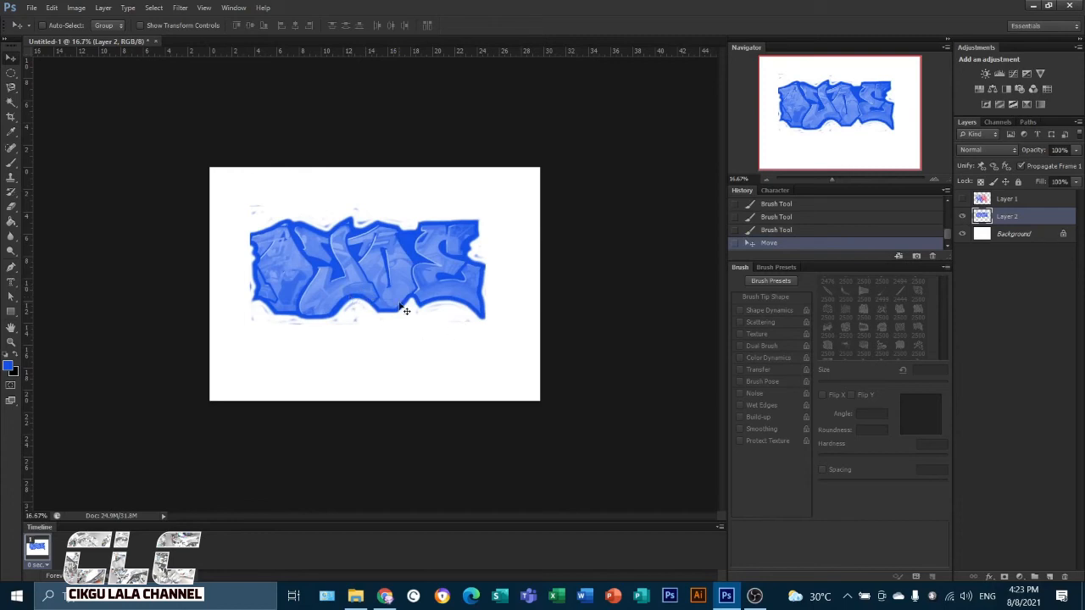
left_click_drag(378, 291, 374, 303)
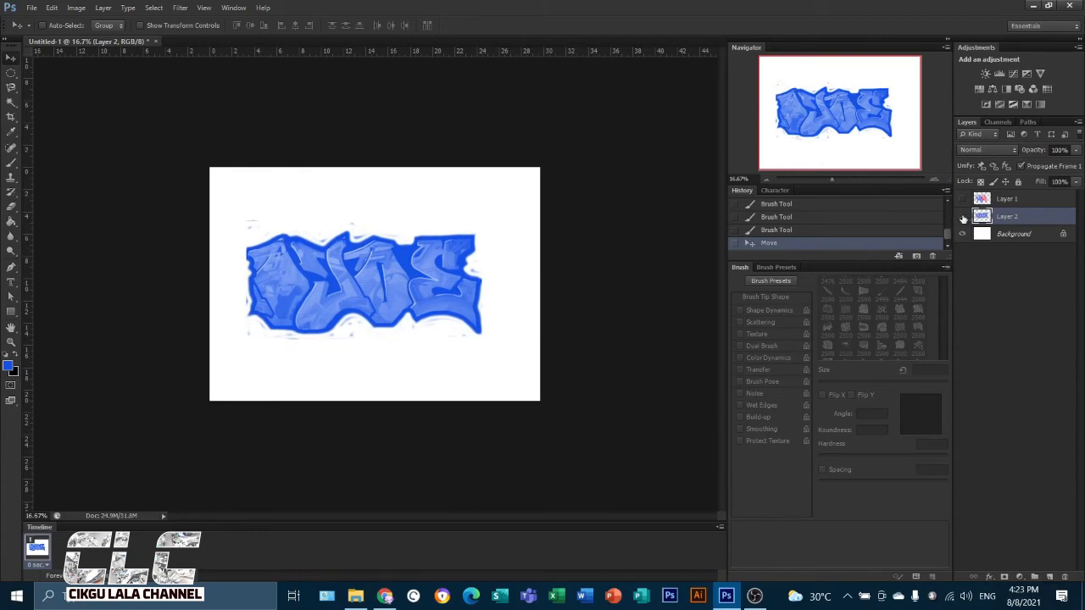
left_click(962, 217)
left_click(962, 217)
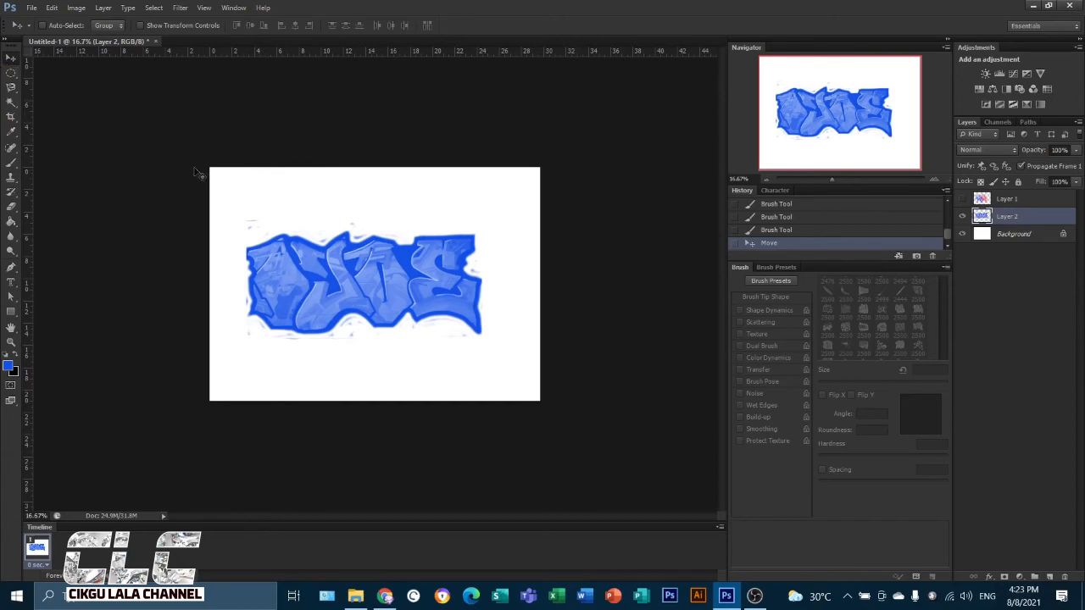
Step: Close the untitled document without saving and open the SEJAMBAK BUNGA image from the Clone Stamp folder of LESSON 3
left_click(155, 42)
left_click(555, 227)
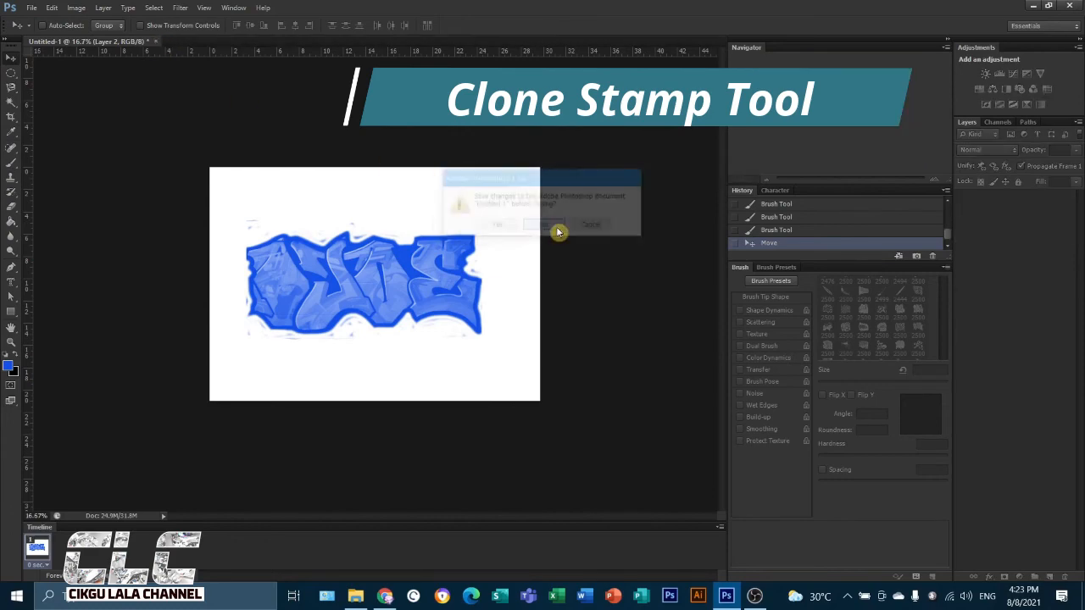
left_click(32, 8)
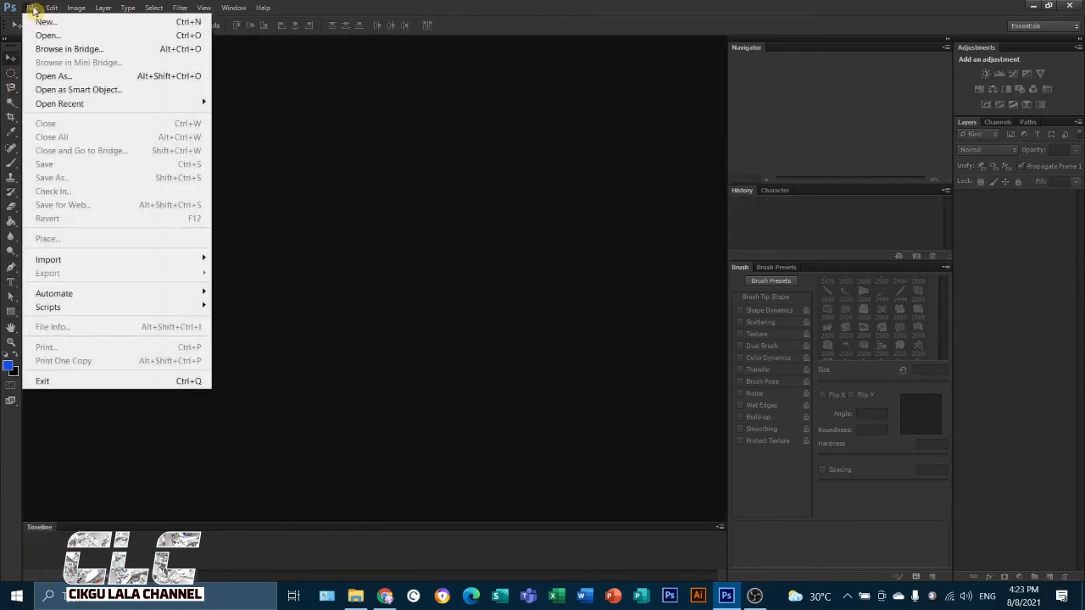
left_click(46, 35)
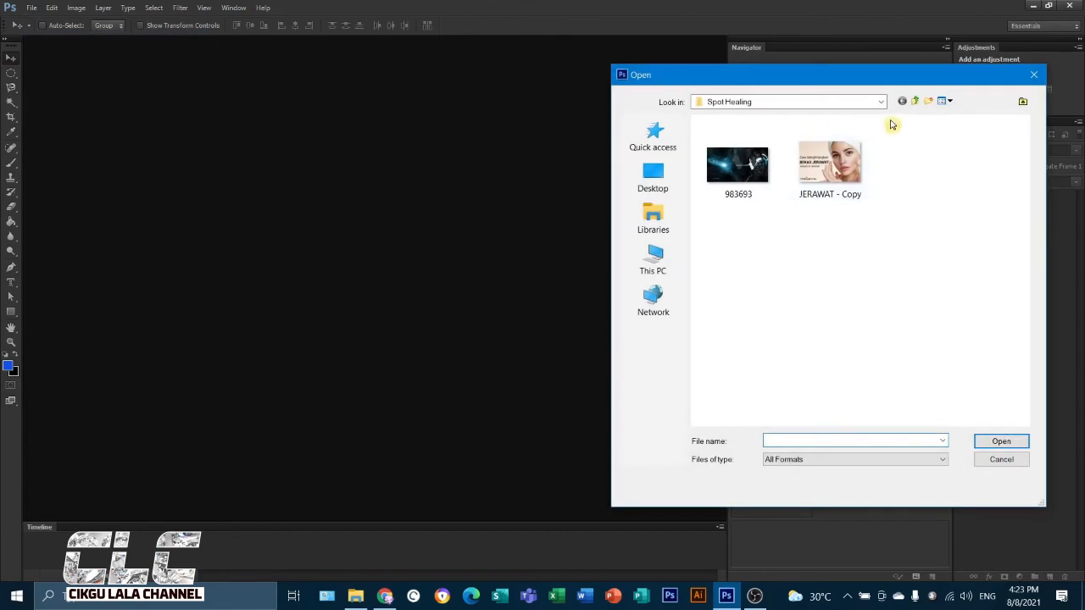
left_click(915, 102)
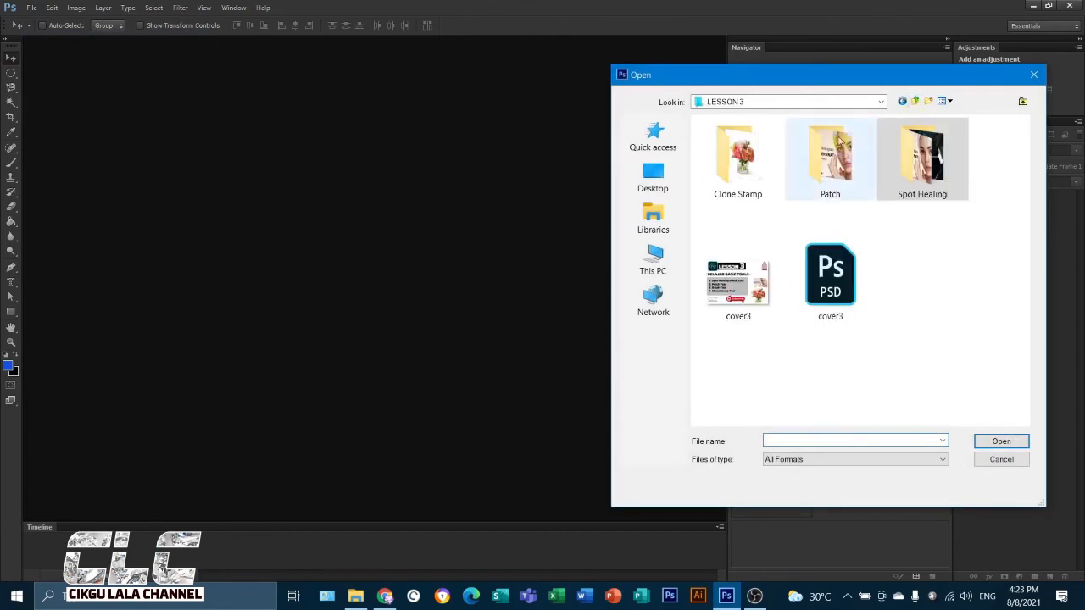
double_click(734, 174)
left_click(734, 175)
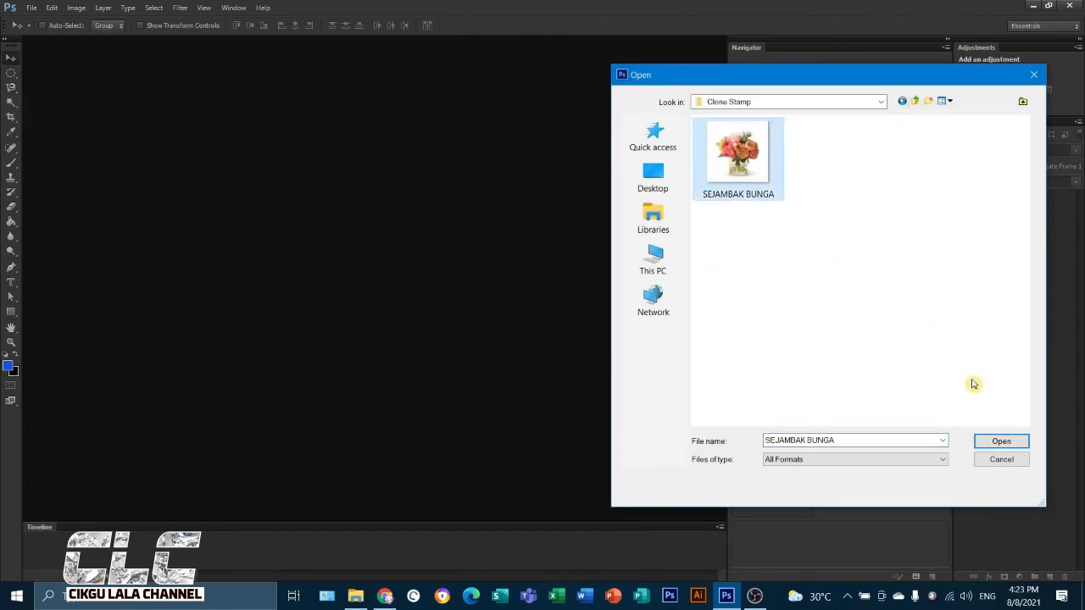
left_click(1000, 442)
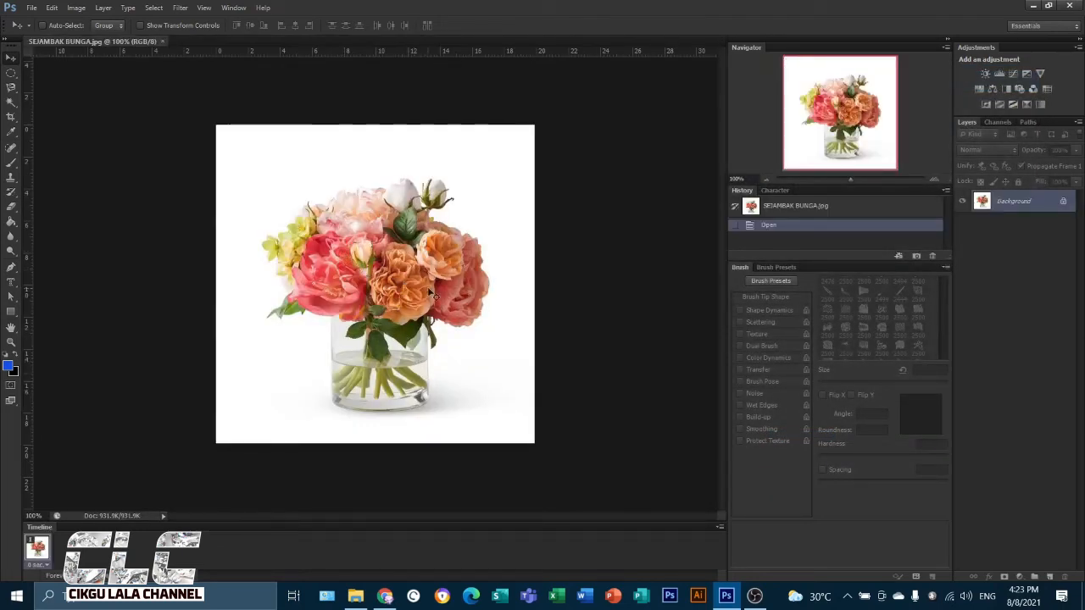
Step: Activate the Clone Stamp tool for the flower bouquet image
left_click(10, 181)
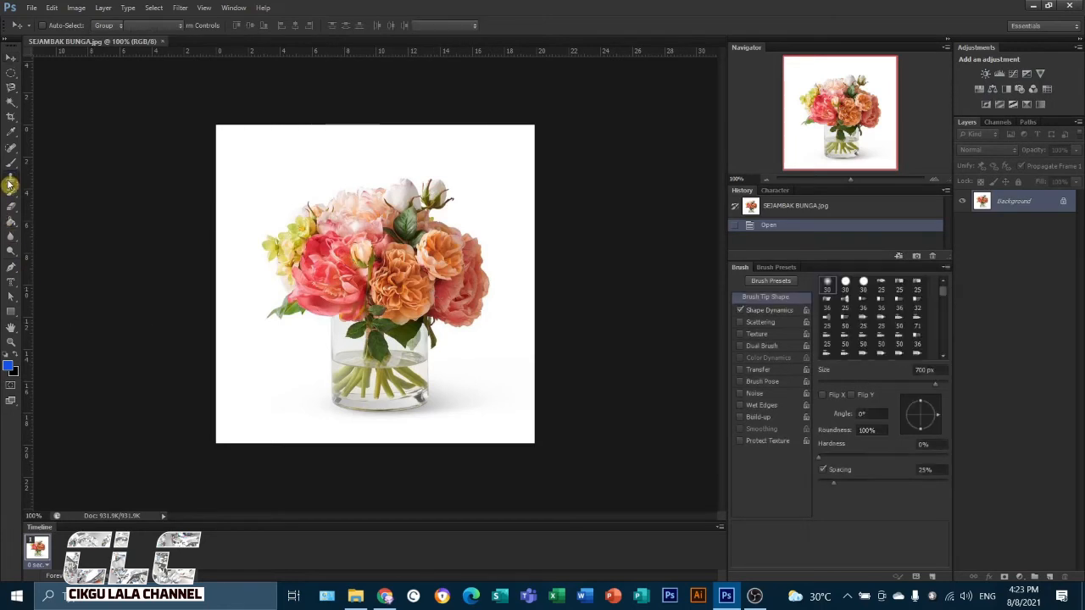
left_click(10, 180)
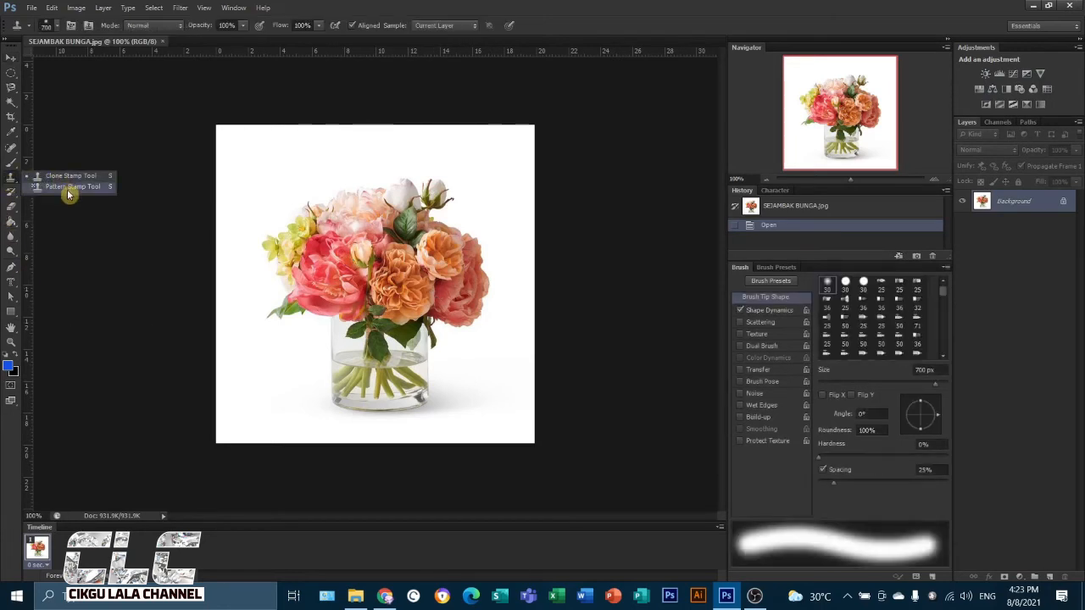
left_click(11, 61)
left_click(11, 180)
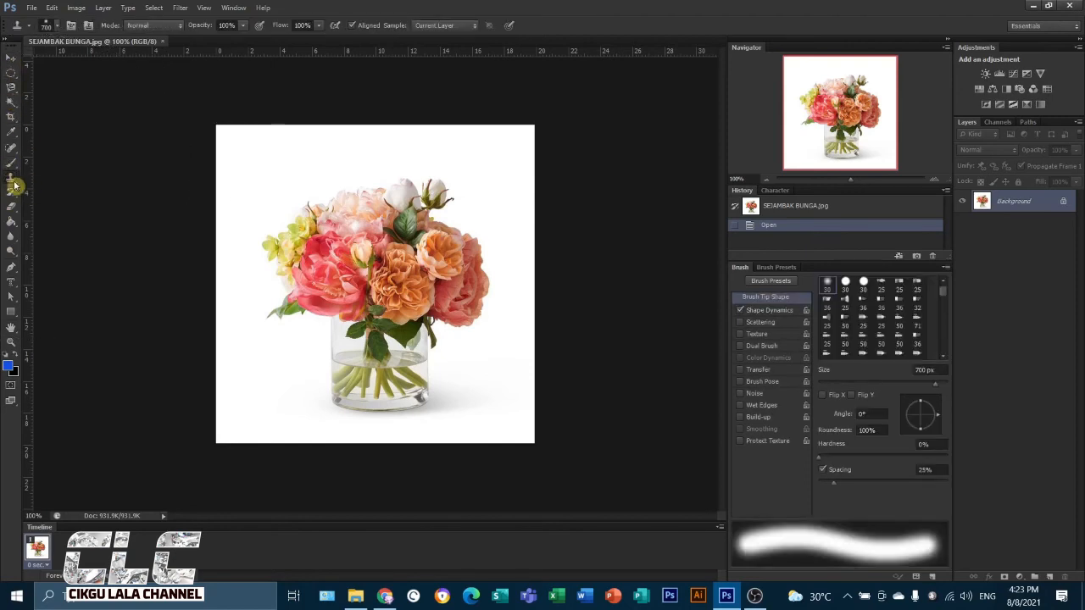
left_click(11, 179)
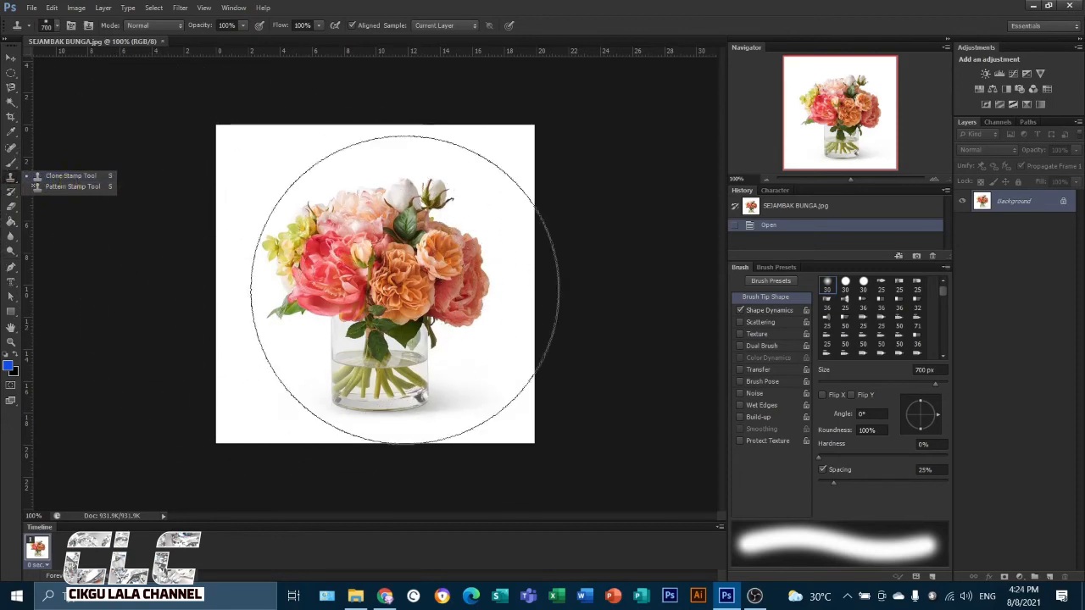
Step: Reduce the Clone Stamp brush size to 90 px for working on the bouquet's flowers
key("bracketleft")
key("bracketleft")
key("bracketleft")
key("bracketleft")
key("bracketleft")
key("bracketleft")
key("bracketleft")
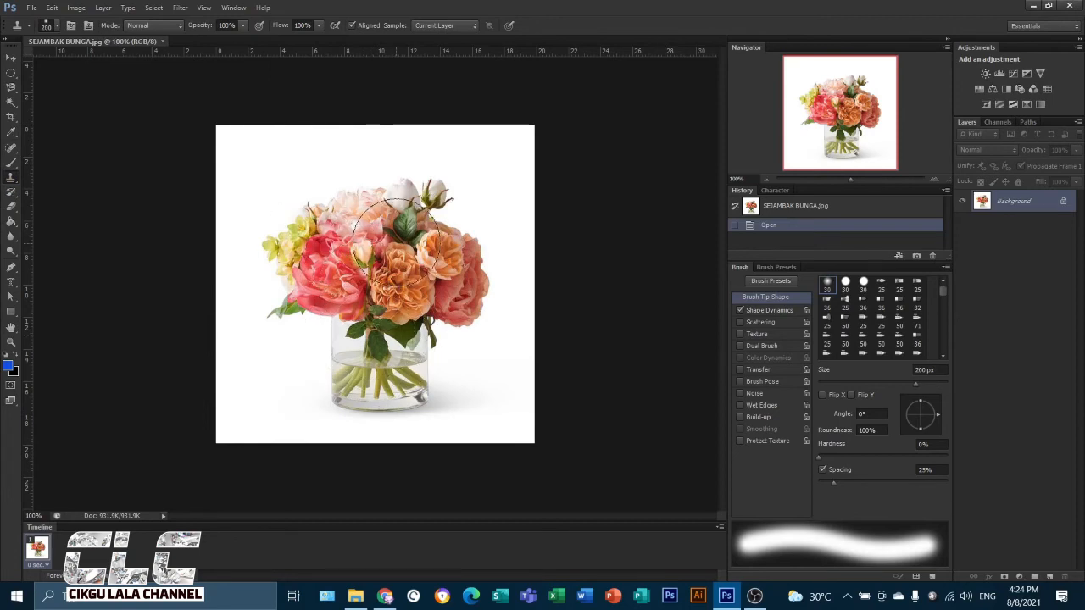
scroll(366, 284, "down", 1)
scroll(401, 244, "up", 2)
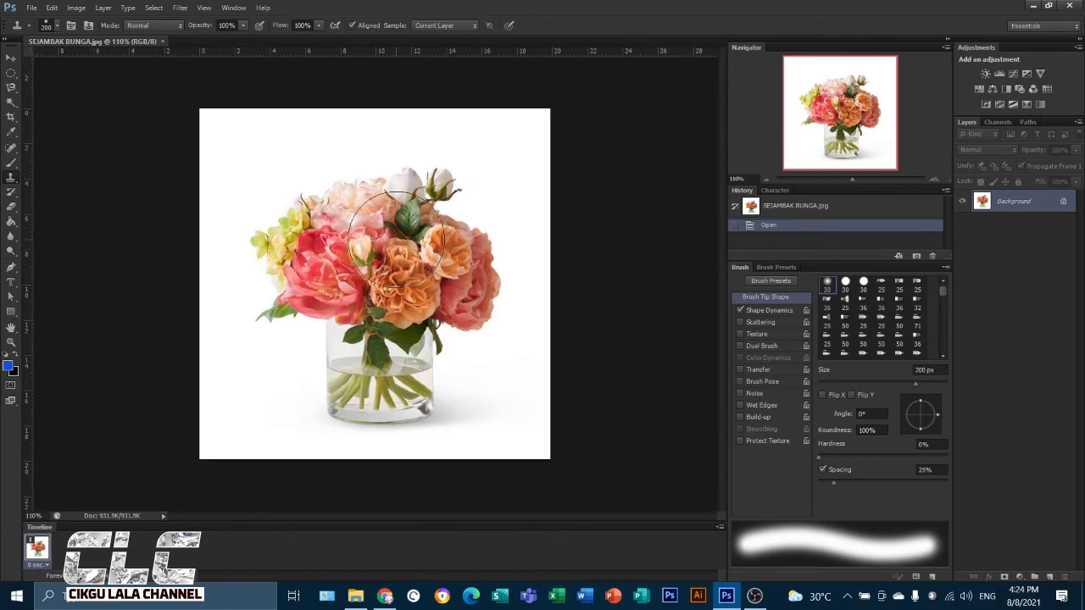
key("bracketleft")
key("bracketleft")
key("bracketleft")
key("bracketleft")
key("bracketleft")
Step: Sample the pink petals above the large pink peony and clone them along the bouquet's upper-left edge, reducing the brush to 80 px
left_click(341, 229, "alt")
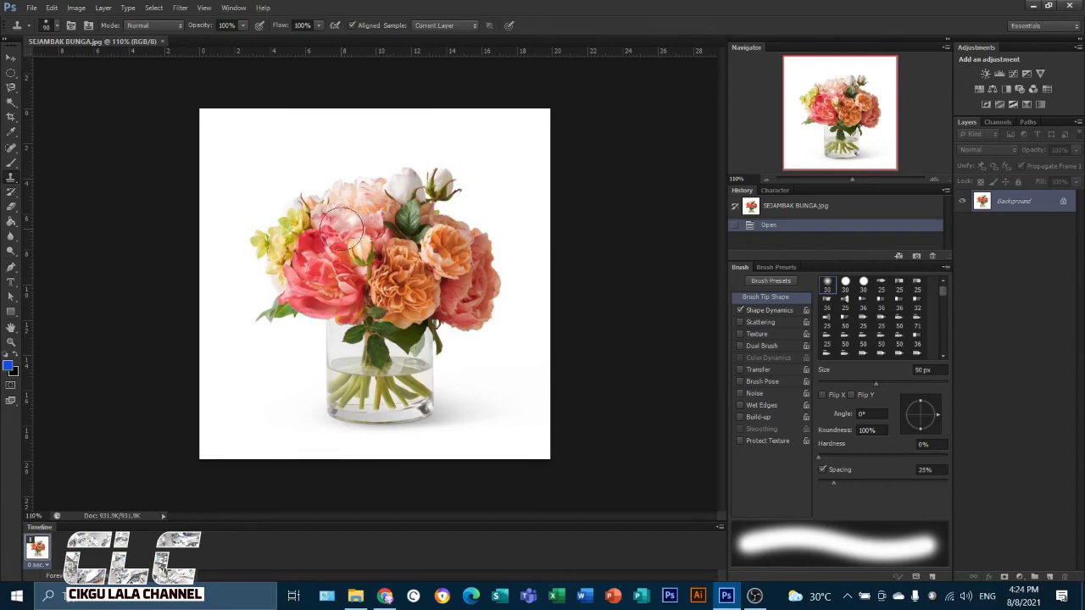
left_click_drag(340, 225, 326, 184)
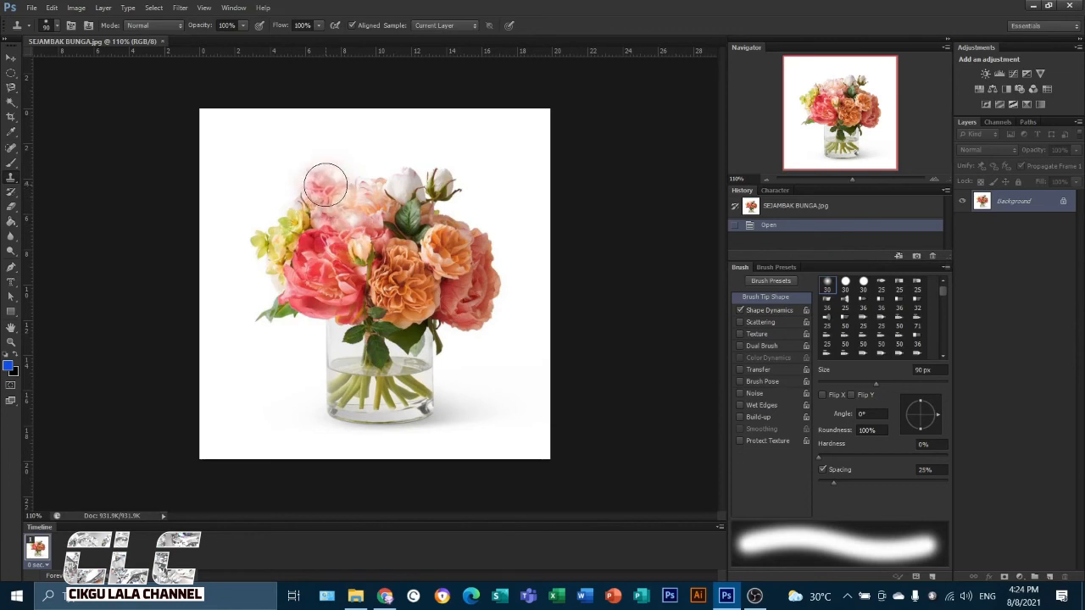
key("bracketleft")
left_click_drag(326, 185, 301, 199)
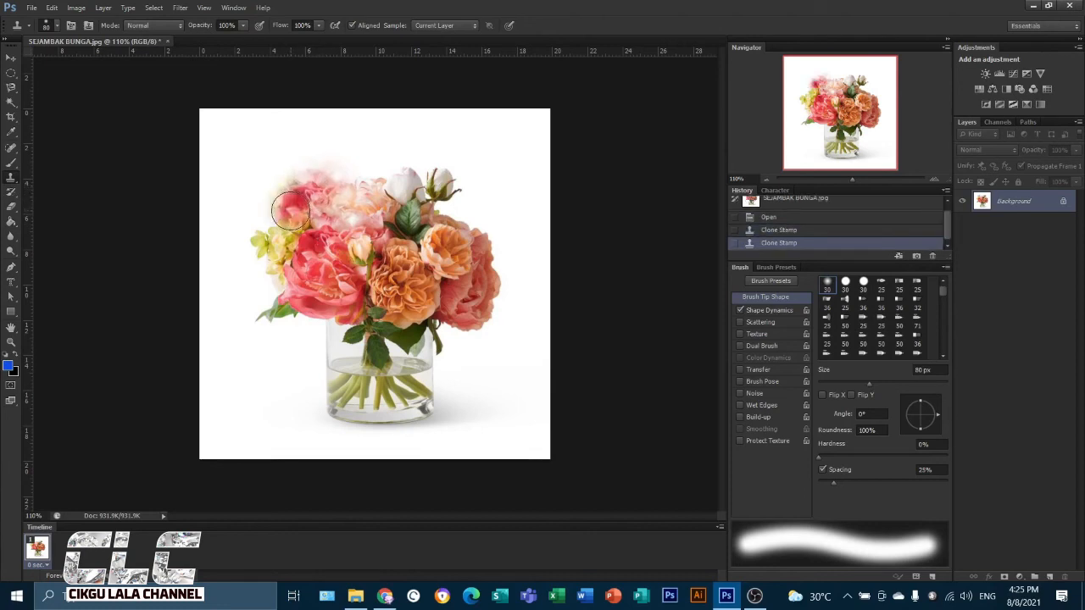
left_click(290, 210)
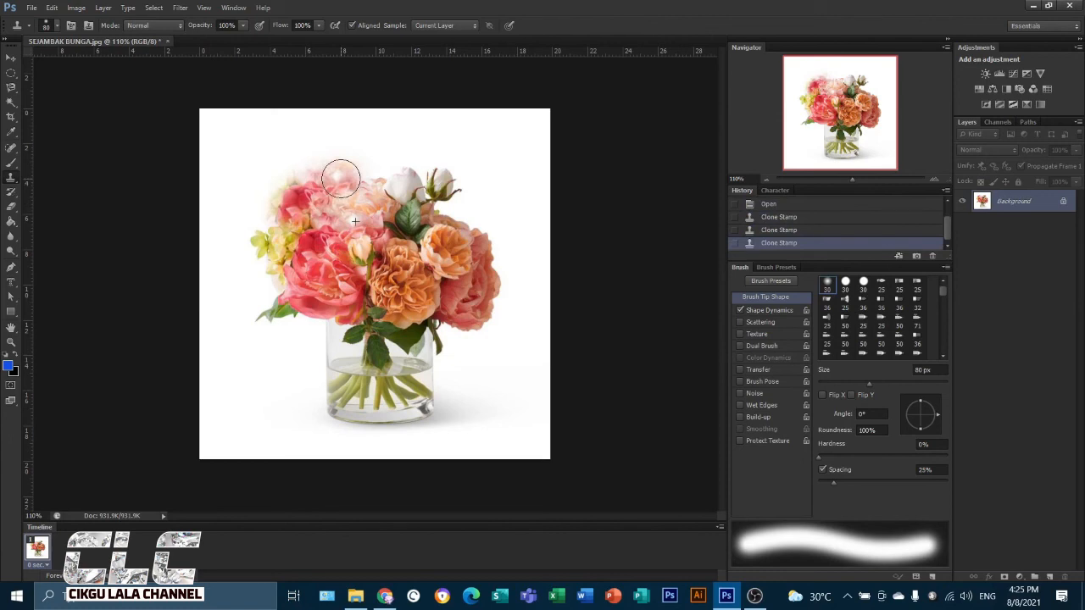
Step: Continue cloning with the same source along the bouquet's top edge, adding peach petals and another white rosebud above the existing one
left_click(341, 179)
left_click(359, 171)
left_click(370, 171)
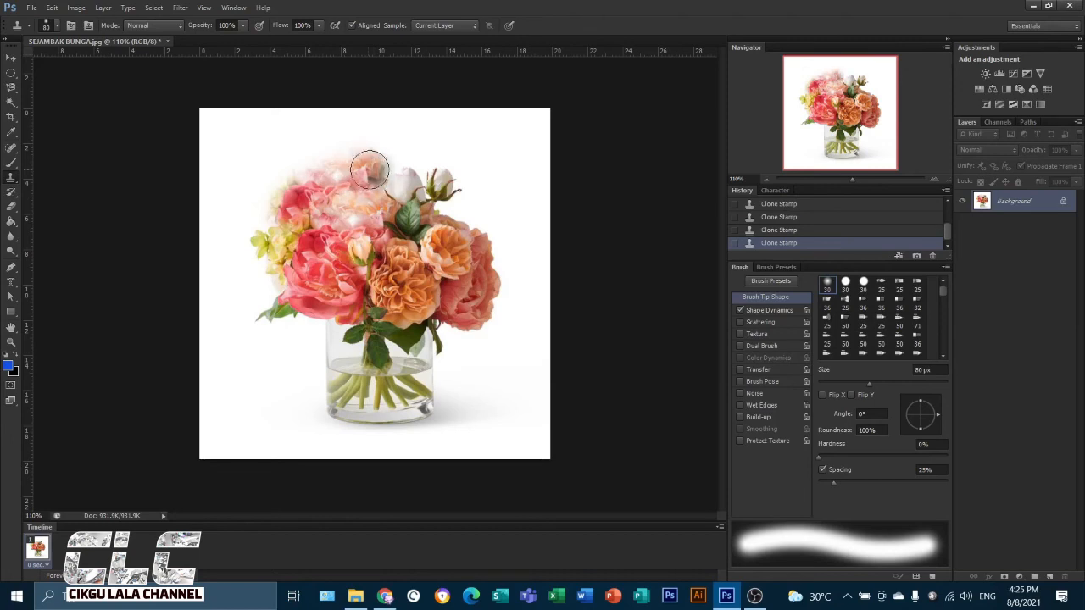
left_click(381, 167)
left_click(380, 167)
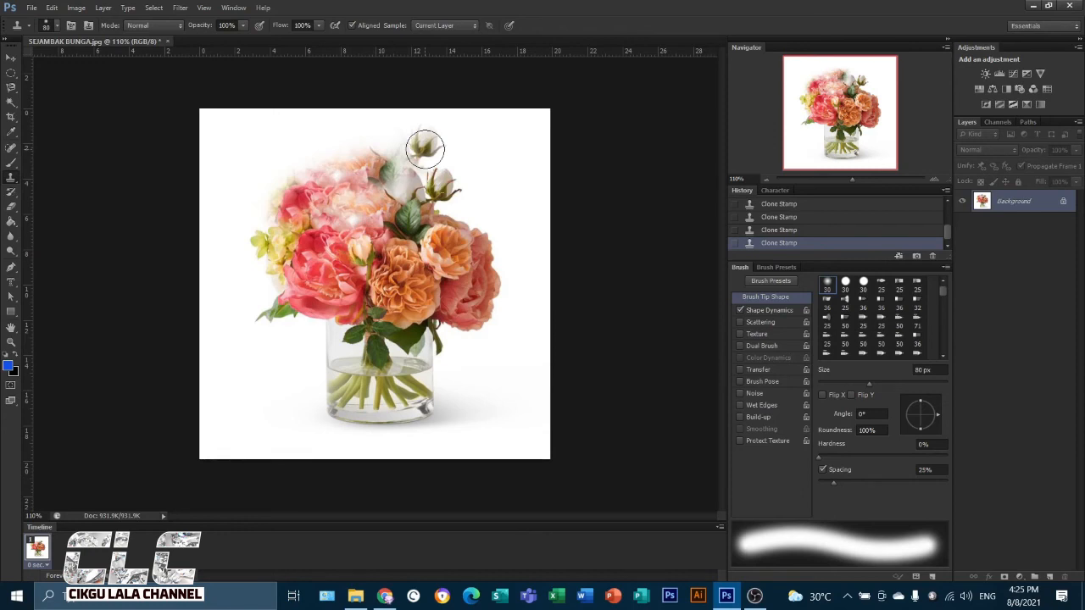
left_click(425, 144)
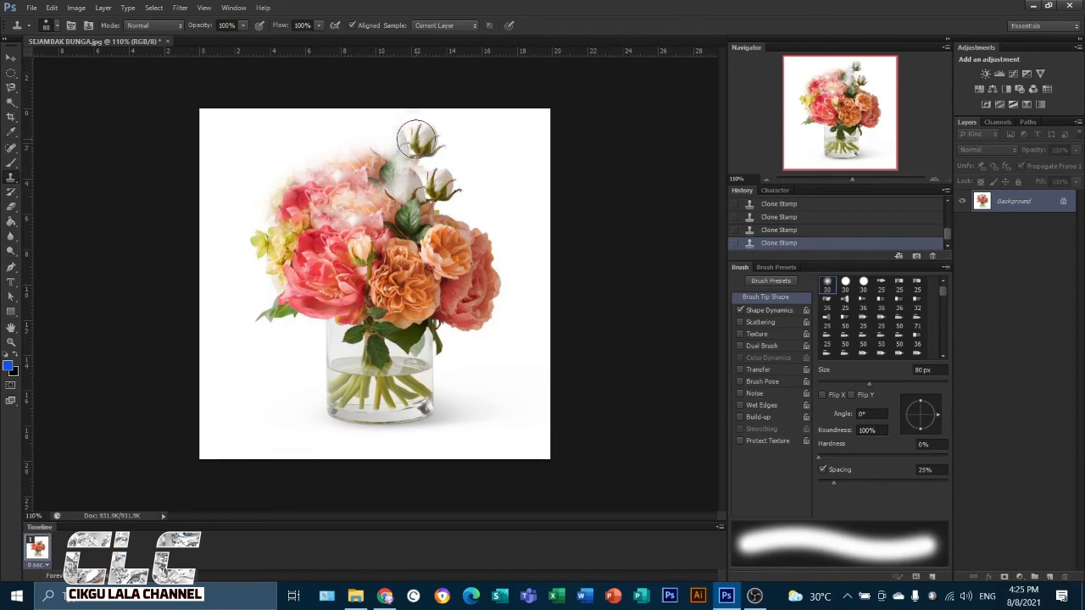
left_click(388, 142)
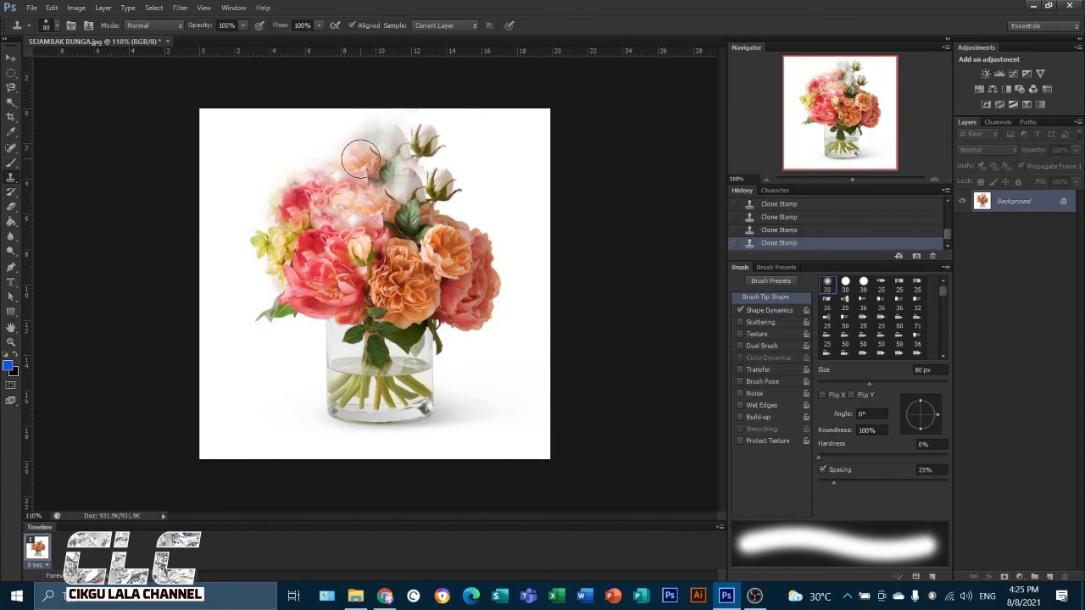
mouse_move(360, 159)
left_mouse_down()
mouse_move(344, 158)
mouse_move(296, 201)
mouse_move(325, 163)
mouse_move(322, 182)
mouse_move(349, 230)
mouse_move(351, 185)
mouse_move(306, 174)
mouse_move(326, 188)
left_mouse_up()
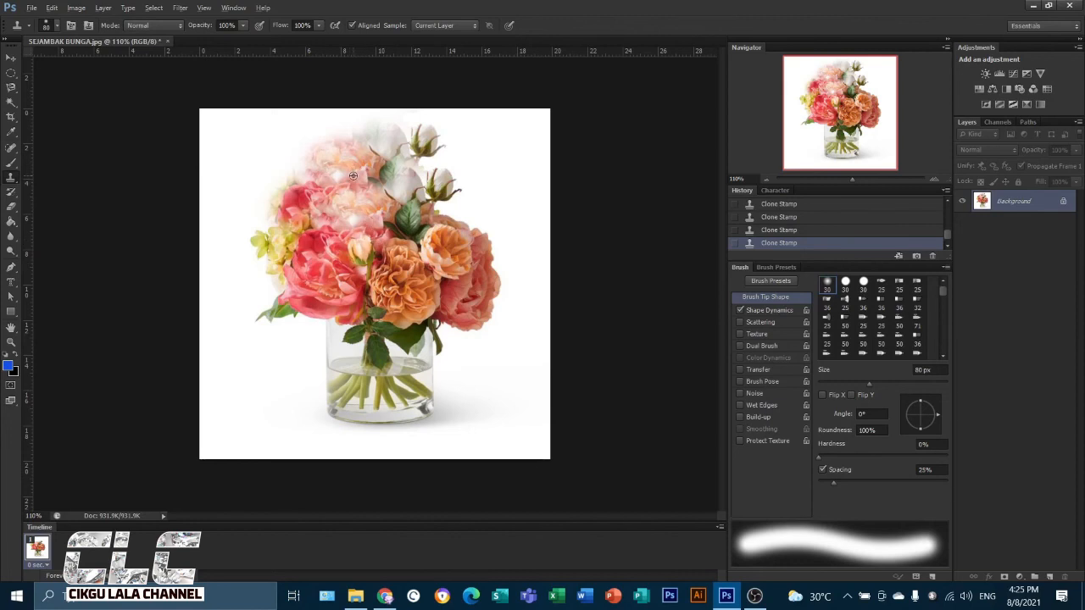
Step: Clone the small peach bud onto two spots in the upper bouquet, and clone the orange rose upward over the bouquet's upper-right edge
left_click(361, 252, "alt")
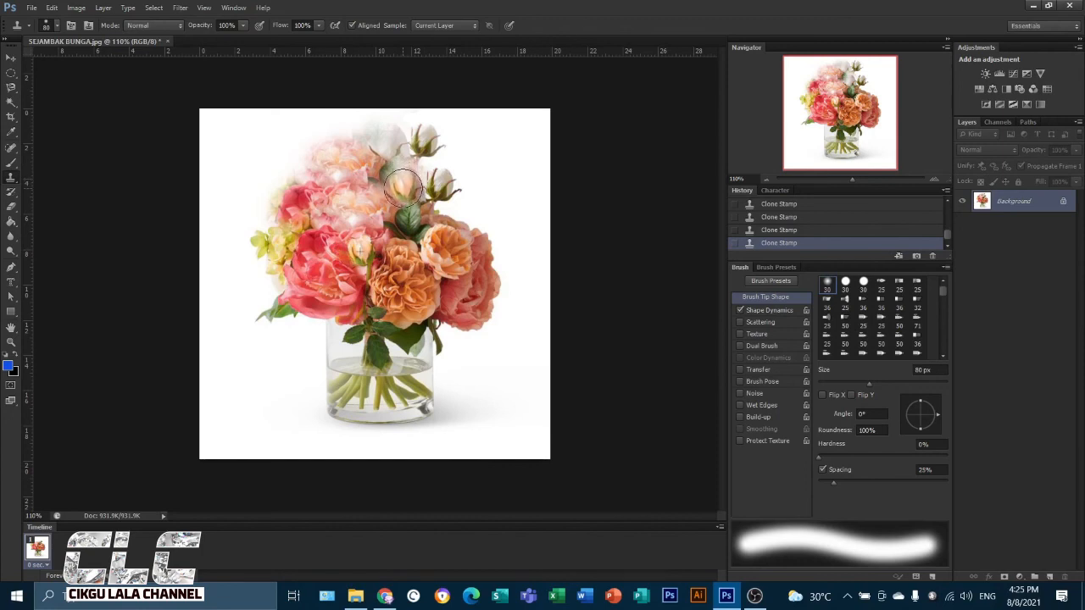
left_click_drag(402, 188, 407, 189)
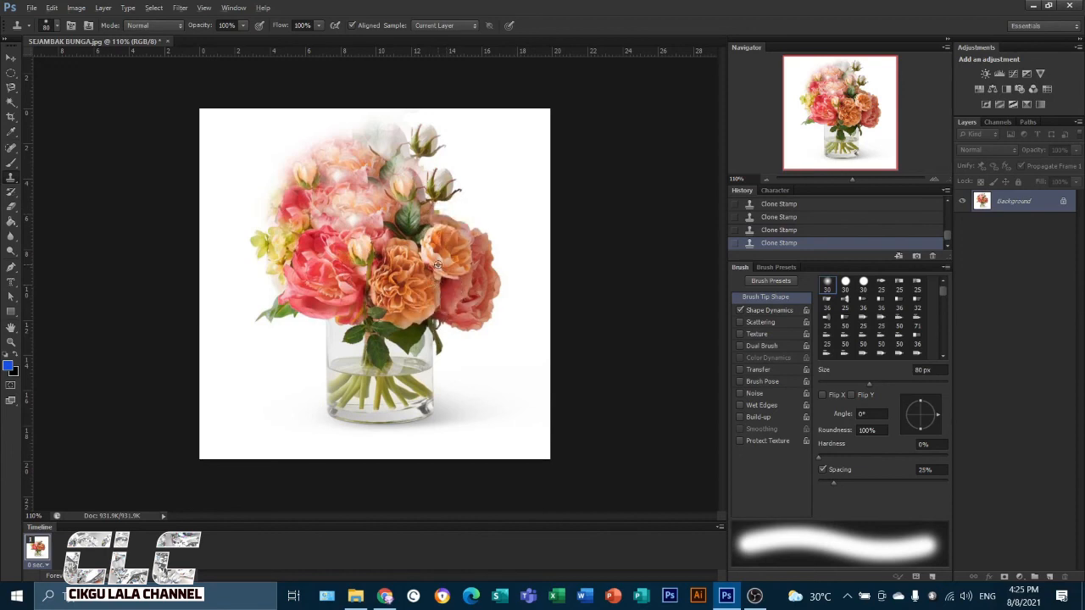
mouse_move(444, 248)
left_mouse_down()
mouse_move(444, 217)
mouse_move(477, 224)
mouse_move(484, 254)
mouse_move(467, 206)
mouse_move(488, 222)
mouse_move(456, 205)
mouse_move(445, 212)
left_mouse_up()
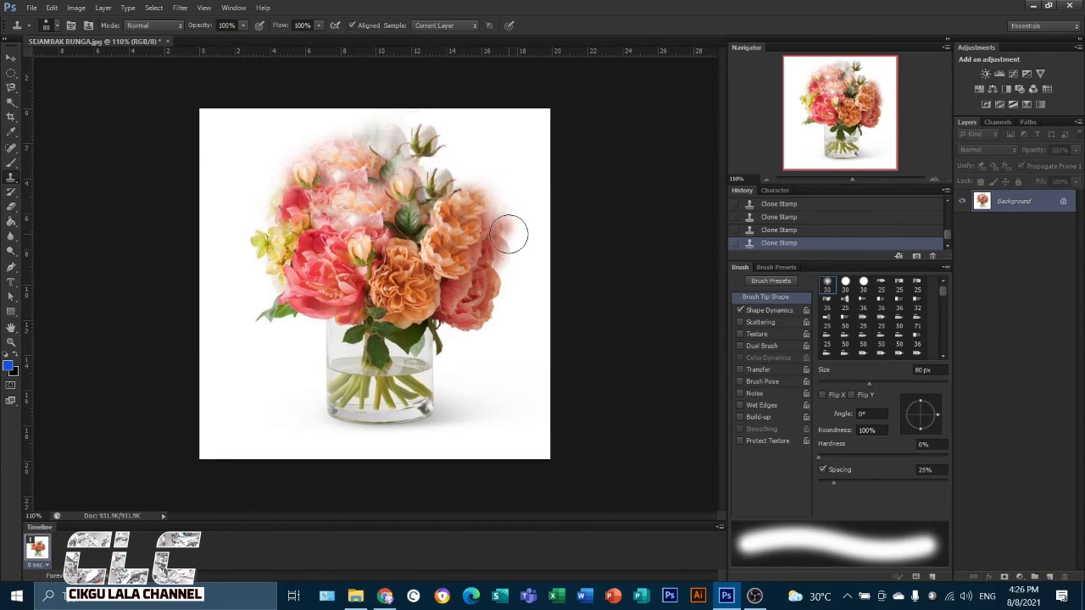
left_click(13, 57)
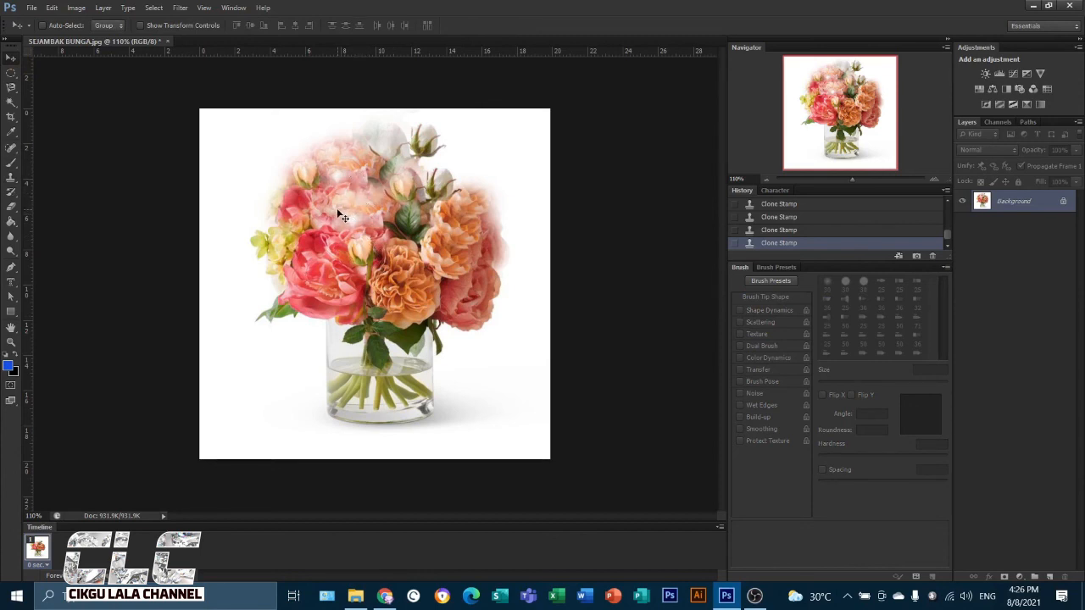
left_click(12, 180)
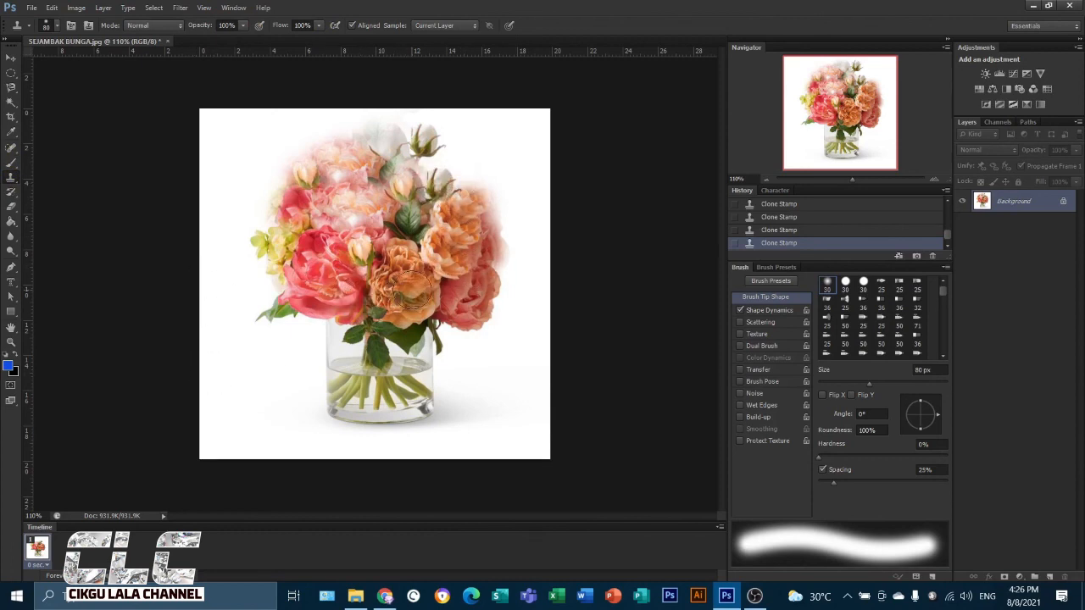
left_click_drag(385, 300, 431, 259)
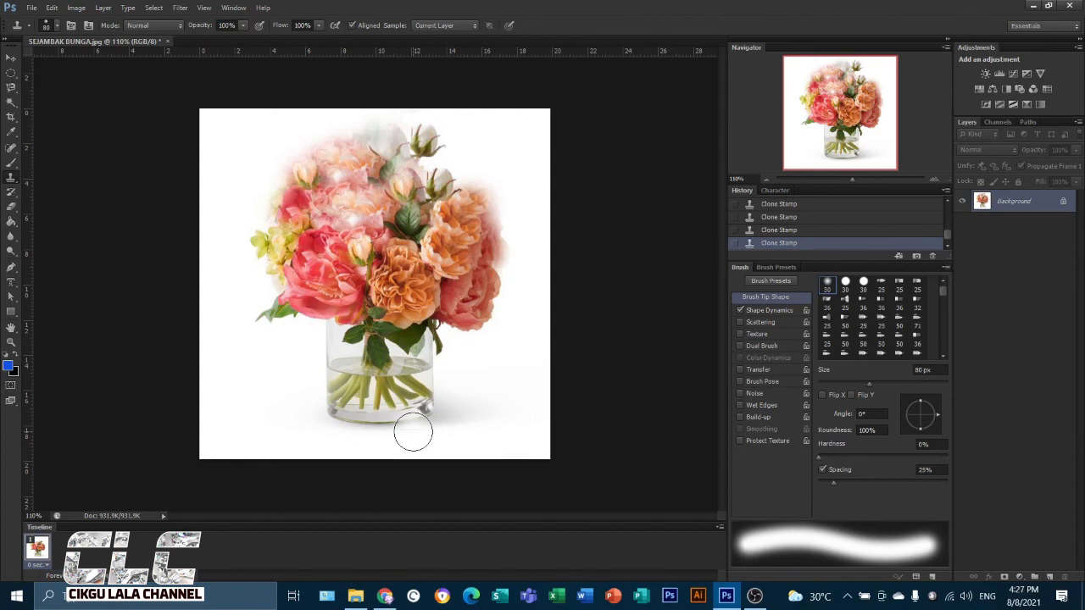
Step: Switch to the Eraser tool with the cloned bouquet image open
left_click(11, 209)
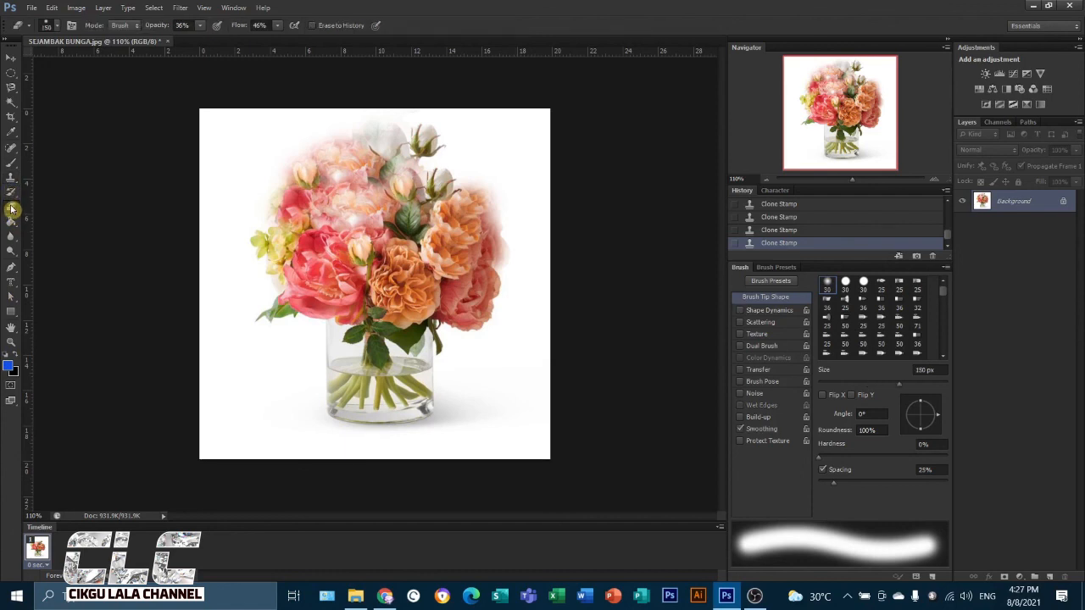